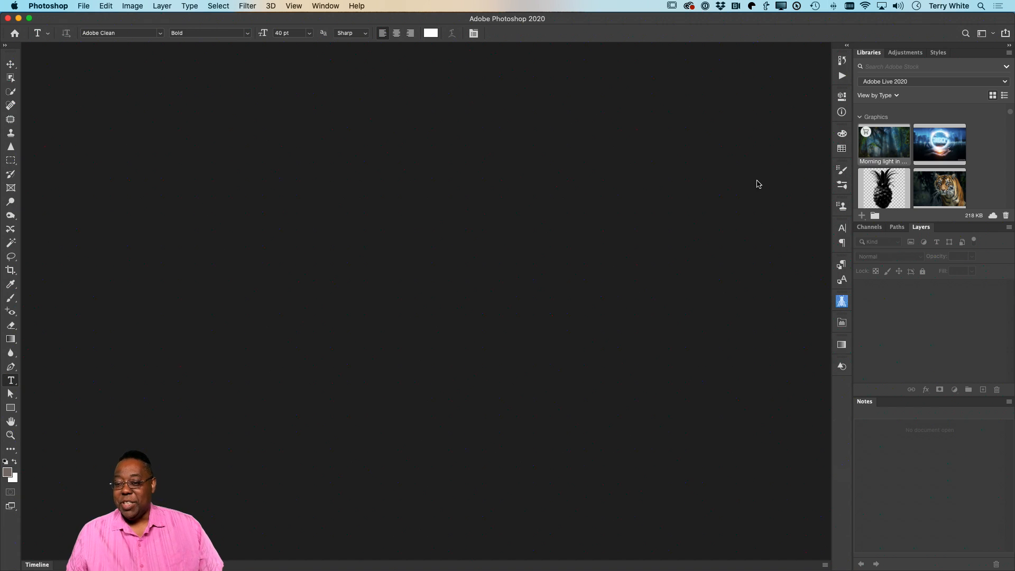
Step: License the "Morning light in beautiful jungle garden" stock image from the library and open it as a document
{"action": "double_click", "coordinate": [888, 159]}
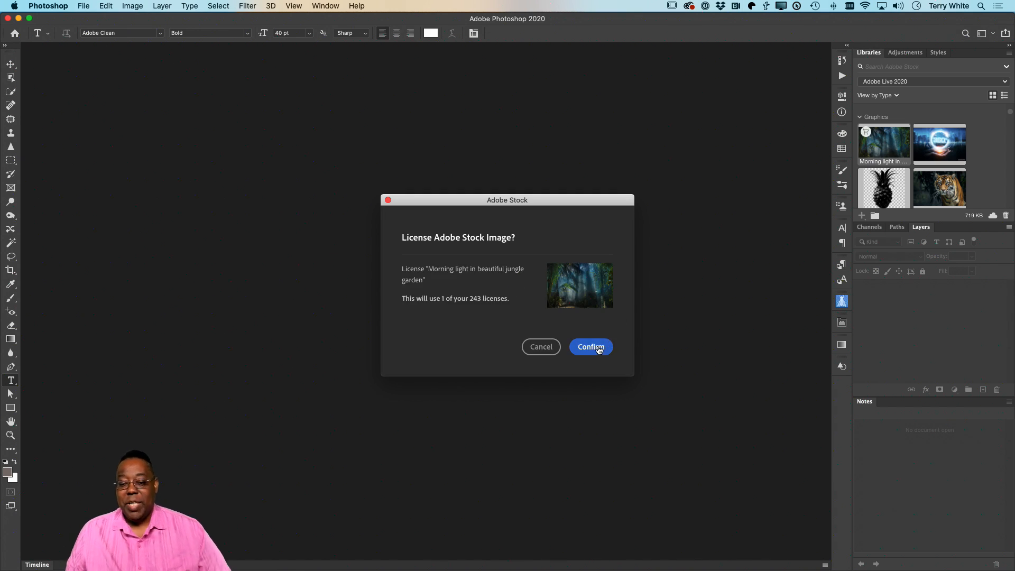
{"action": "left_click", "coordinate": [599, 348]}
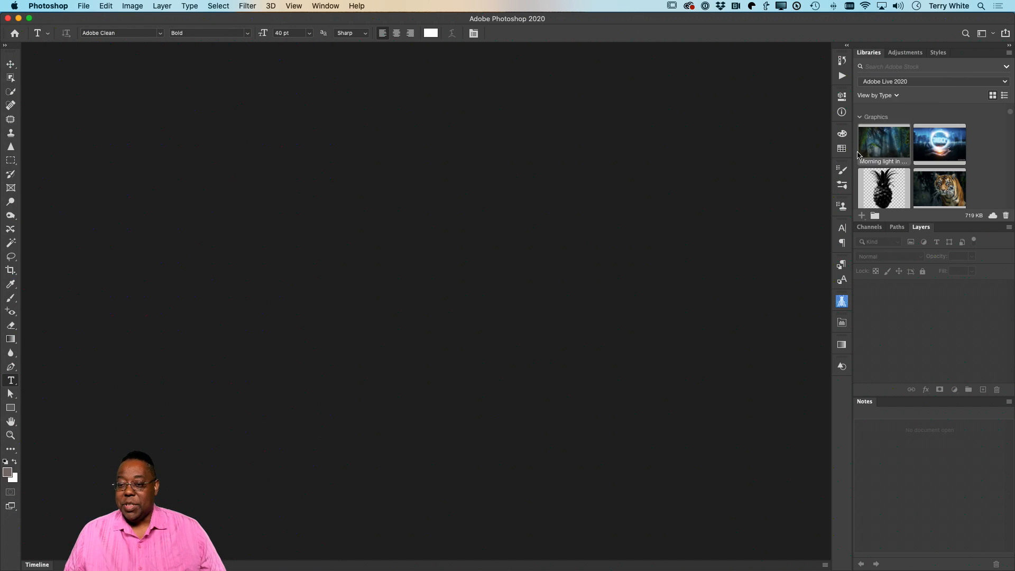
{"action": "left_click_drag", "start_coordinate": [860, 155], "coordinate": [570, 244]}
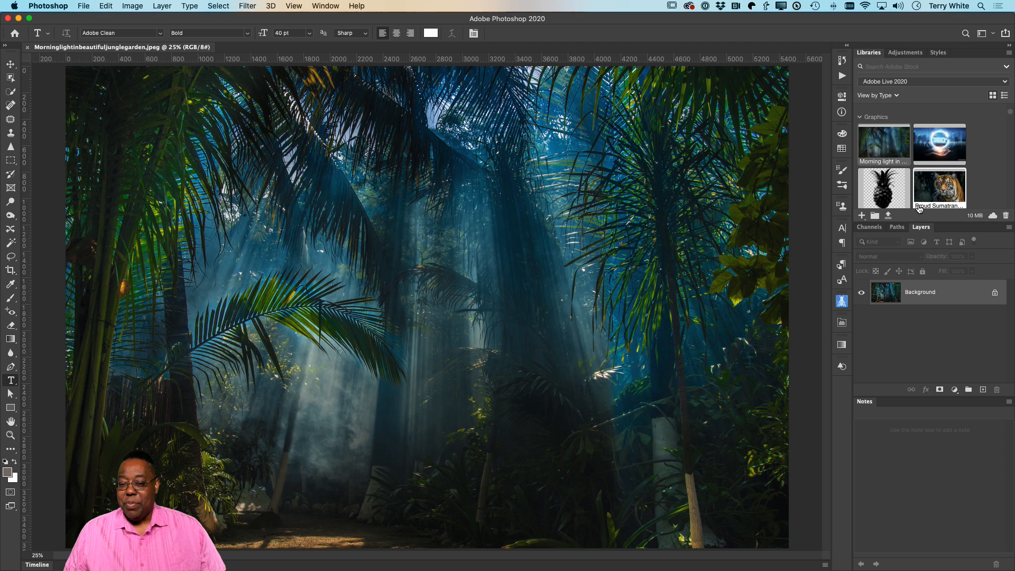
Step: Place the Proud Sumatran Tiger library image over the jungle background as a smart object at 100% scale, centred near X 2769, Y 1959 px
{"action": "mouse_move", "coordinate": [934, 200]}
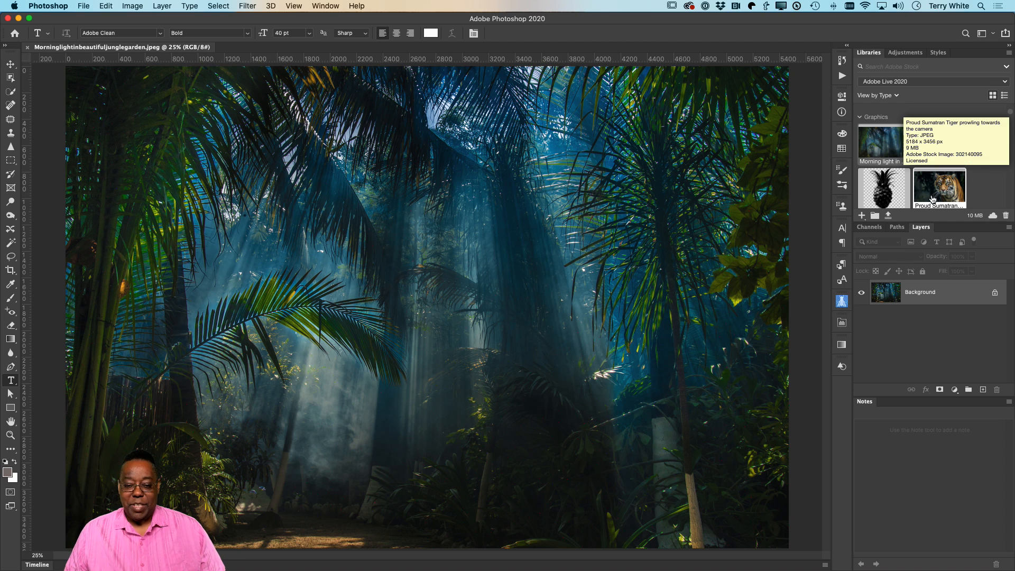
{"action": "left_click_drag", "start_coordinate": [934, 199], "coordinate": [428, 344]}
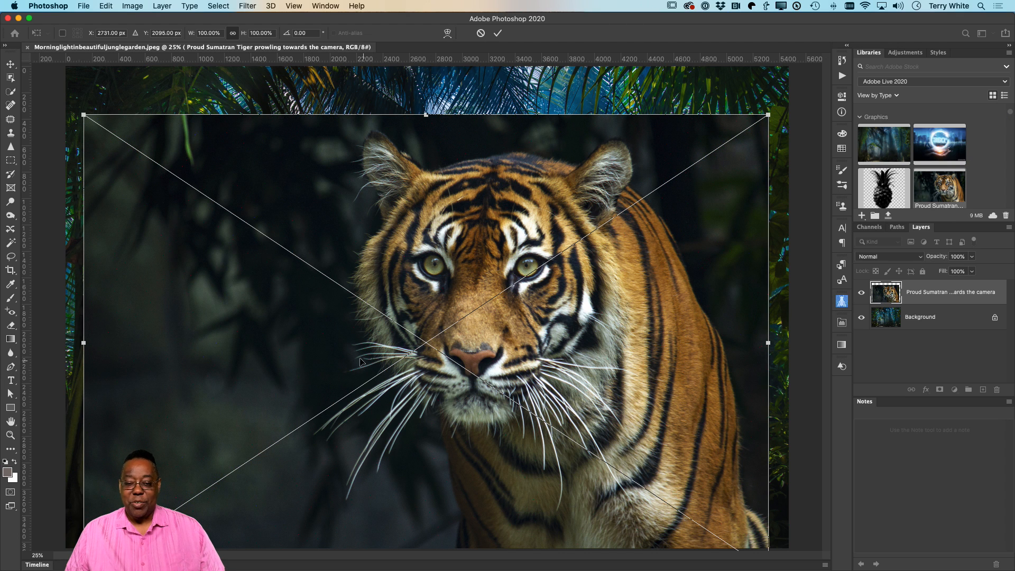
{"action": "mouse_move", "coordinate": [335, 365]}
{"action": "left_mouse_down"}
{"action": "mouse_move", "coordinate": [340, 325]}
{"action": "mouse_move", "coordinate": [341, 347]}
{"action": "left_mouse_up"}
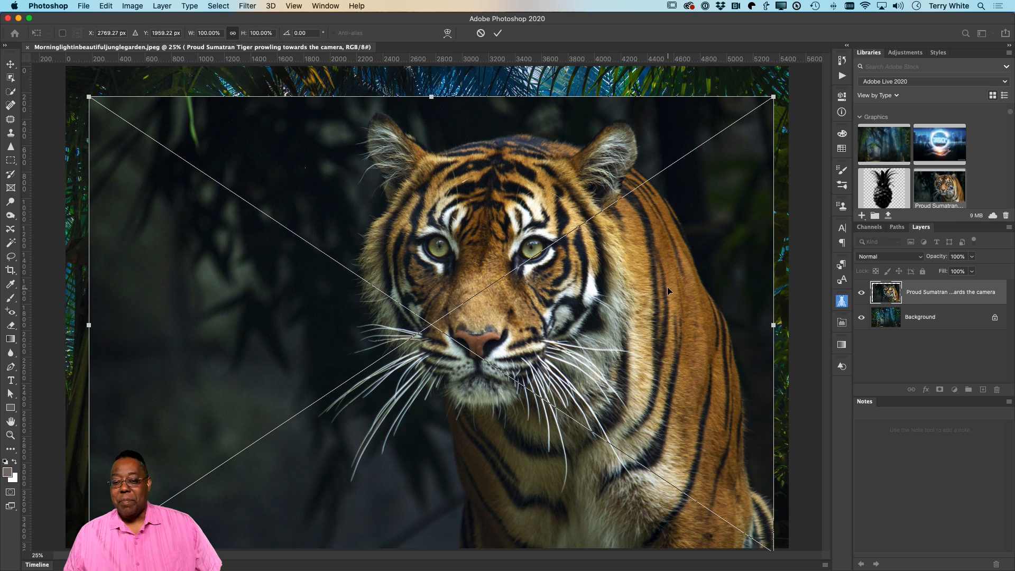
{"action": "left_click", "coordinate": [498, 34]}
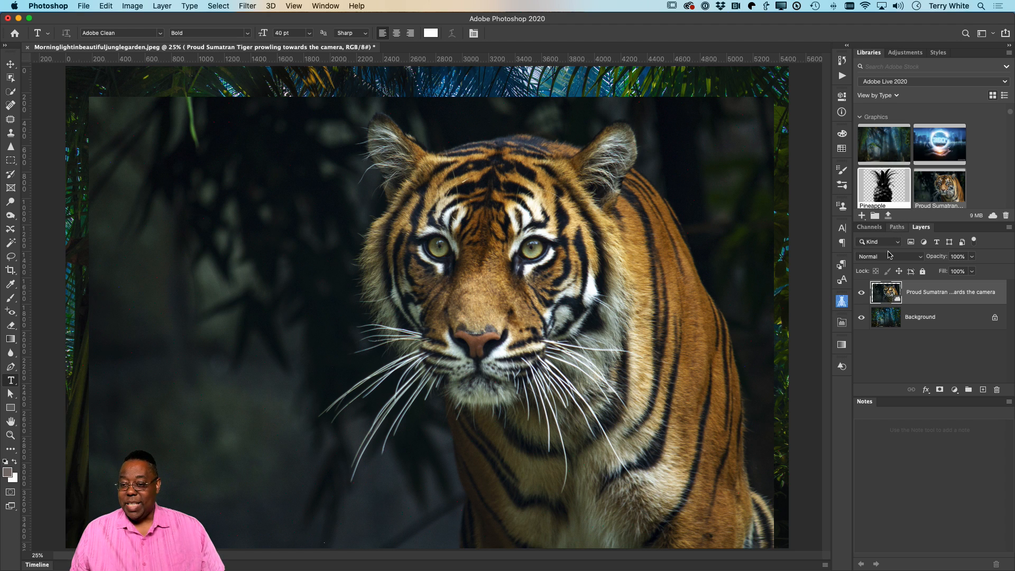
Step: Add a second copy of the library tiger as a regular pixel layer and move it around to compare it with the smart object
{"action": "scroll", "coordinate": [945, 191], "scroll_direction": "down", "scroll_amount": 1}
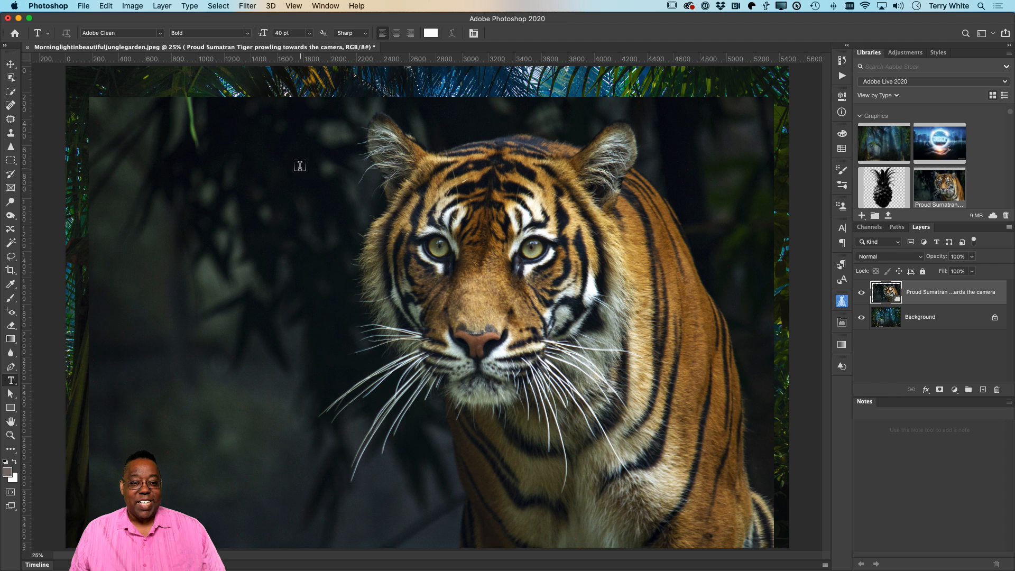
{"action": "left_click", "coordinate": [10, 64]}
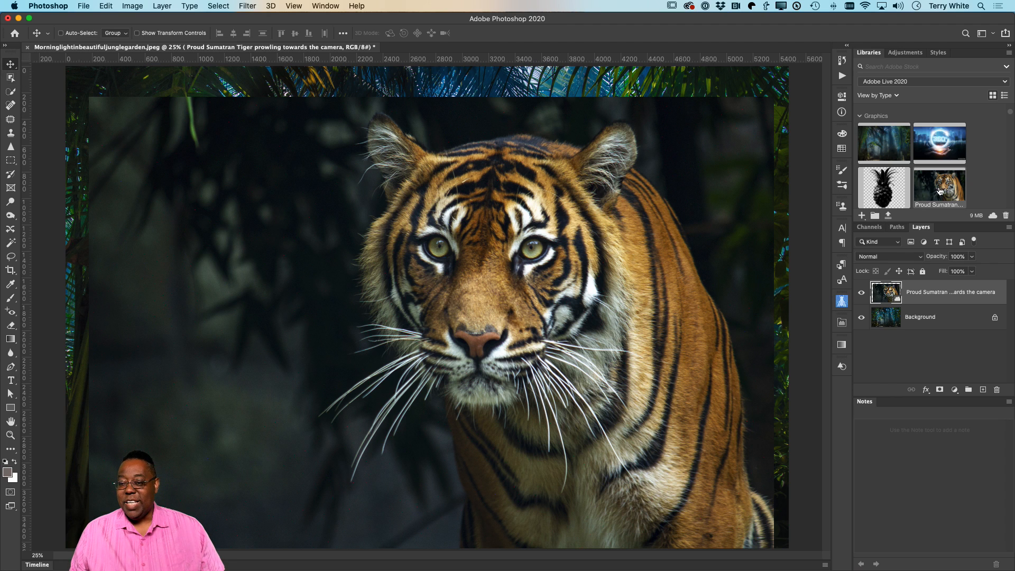
{"action": "left_click_drag", "start_coordinate": [919, 193], "coordinate": [462, 275]}
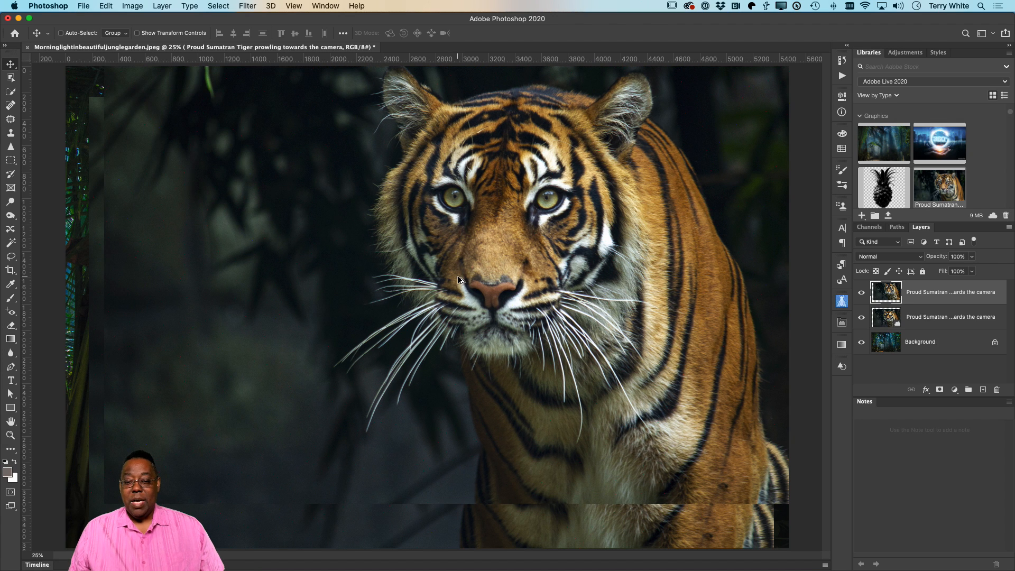
{"action": "left_click_drag", "start_coordinate": [528, 231], "coordinate": [540, 273]}
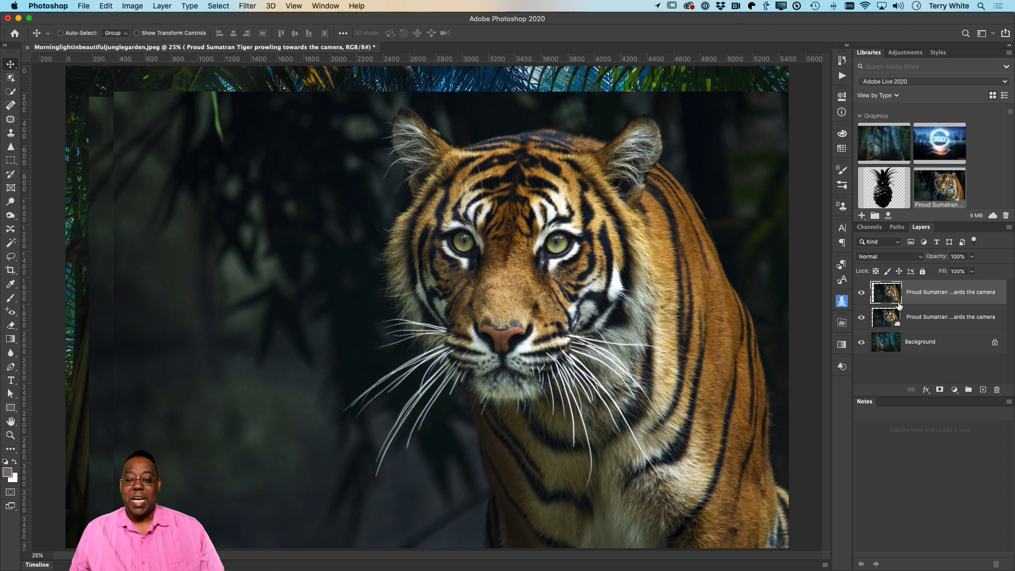
{"action": "left_click_drag", "start_coordinate": [604, 426], "coordinate": [221, 196]}
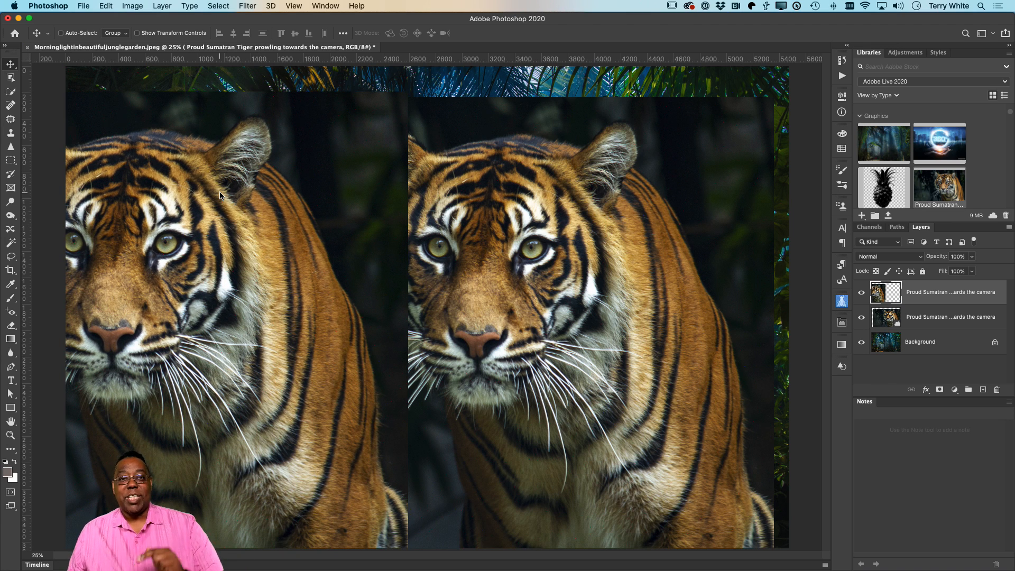
{"action": "left_click_drag", "start_coordinate": [223, 222], "coordinate": [585, 207]}
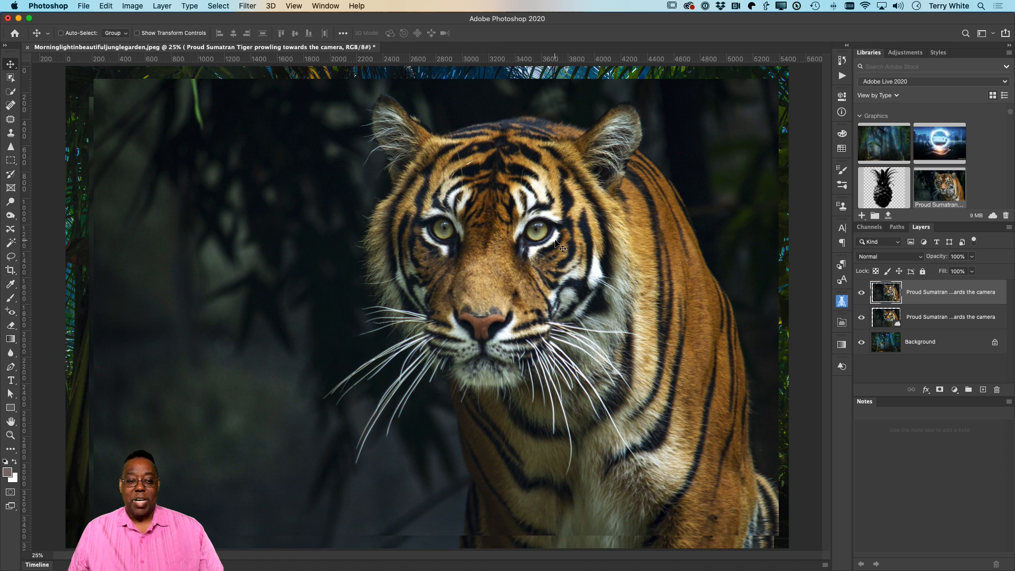
Step: Scale the tiger pixel copy down to about 3.99% toward the image's lower-left corner
{"action": "key", "text": "super+t"}
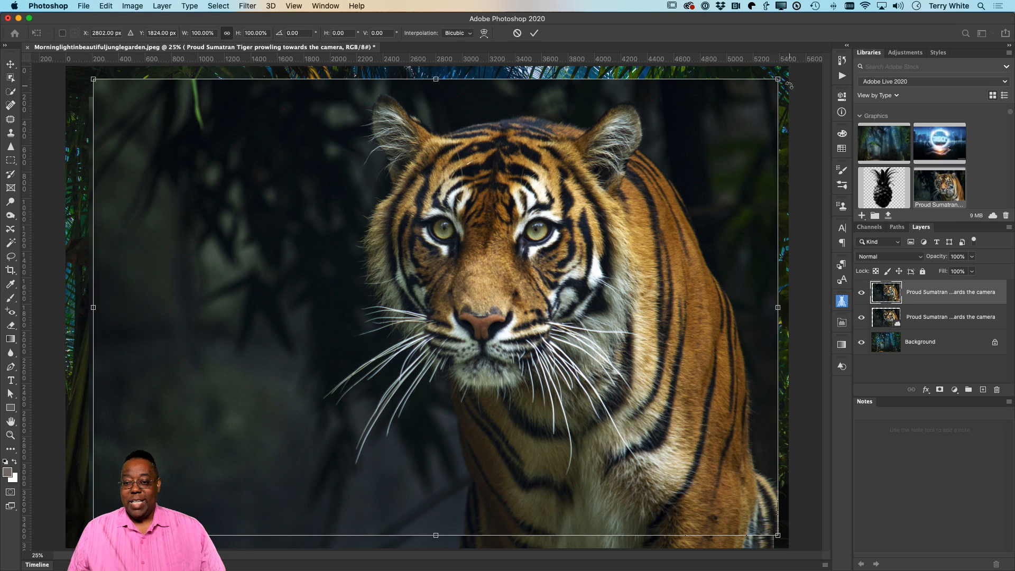
{"action": "left_click_drag", "start_coordinate": [776, 81], "coordinate": [105, 495]}
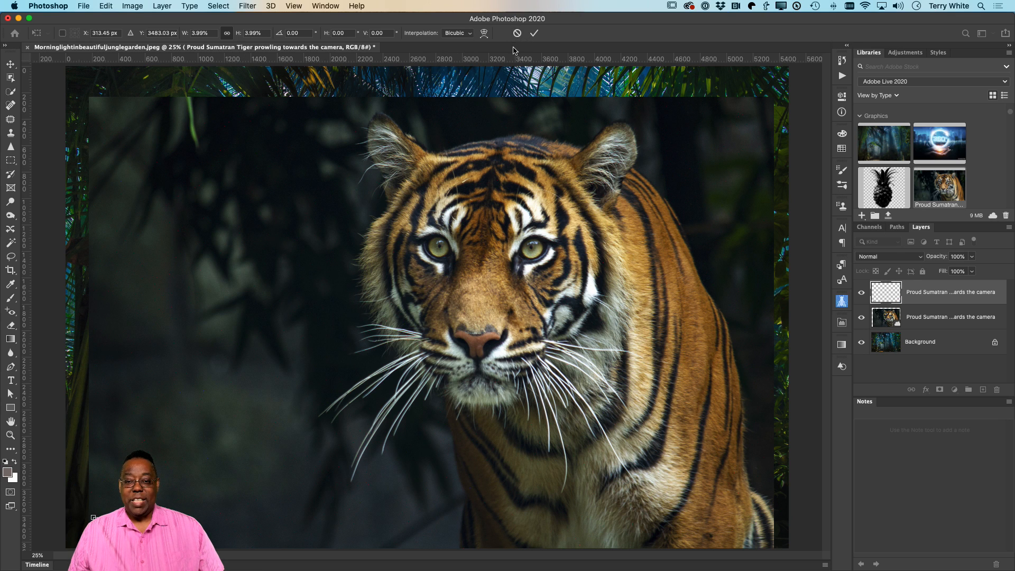
{"action": "left_click", "coordinate": [533, 33]}
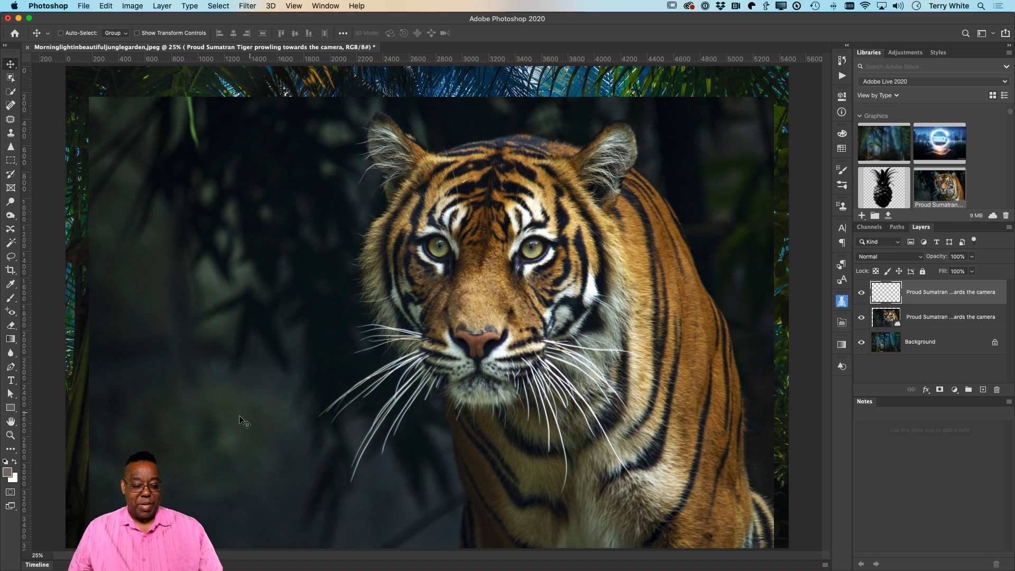
Step: Move the tiny tiger pixel copy to the image's lower-right corner and scale it back up to nearly fill the canvas
{"action": "left_click_drag", "start_coordinate": [158, 531], "coordinate": [739, 526]}
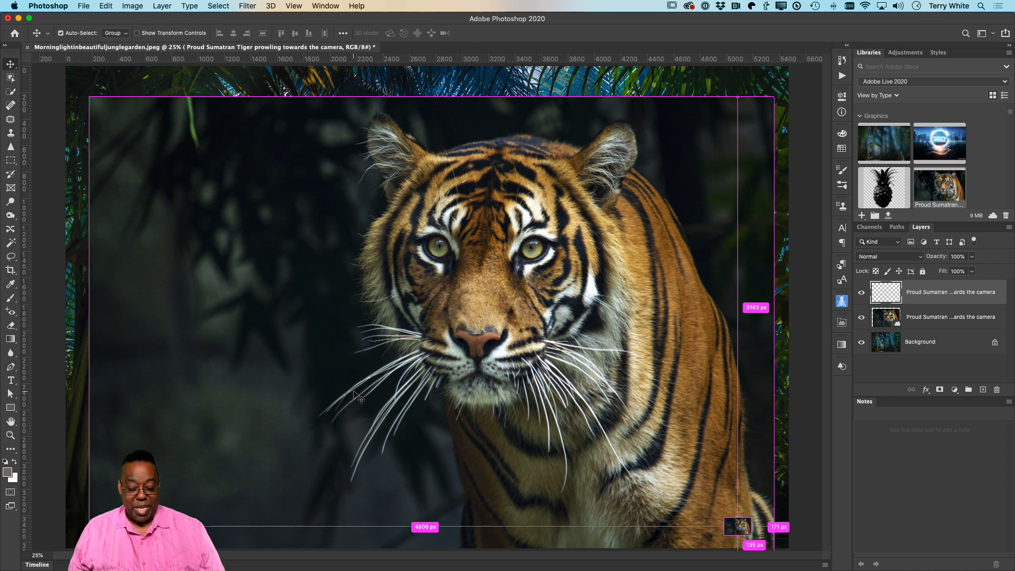
{"action": "key", "text": "super+t"}
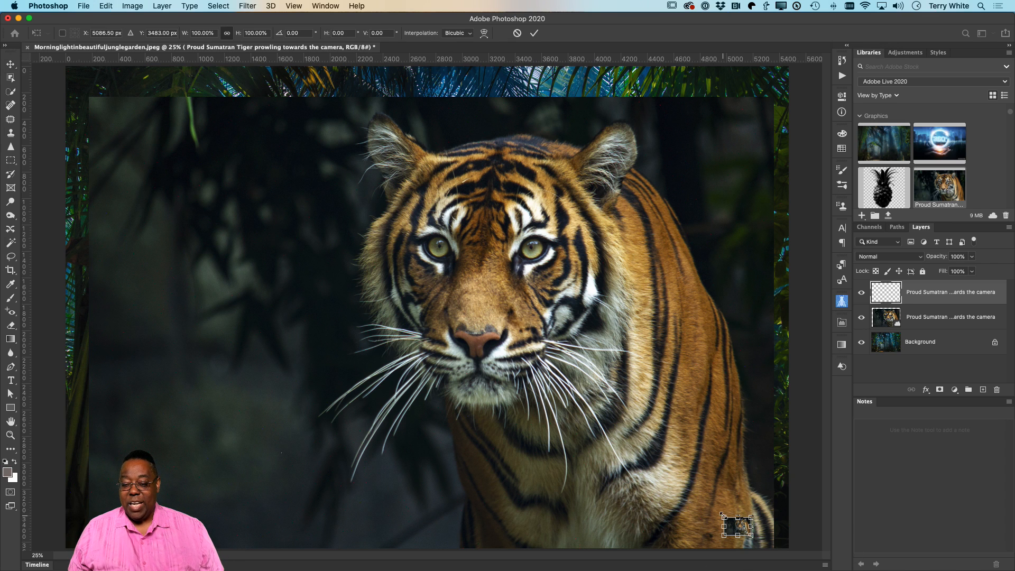
{"action": "left_click_drag", "start_coordinate": [723, 516], "coordinate": [54, 86]}
{"action": "left_click", "coordinate": [534, 32]}
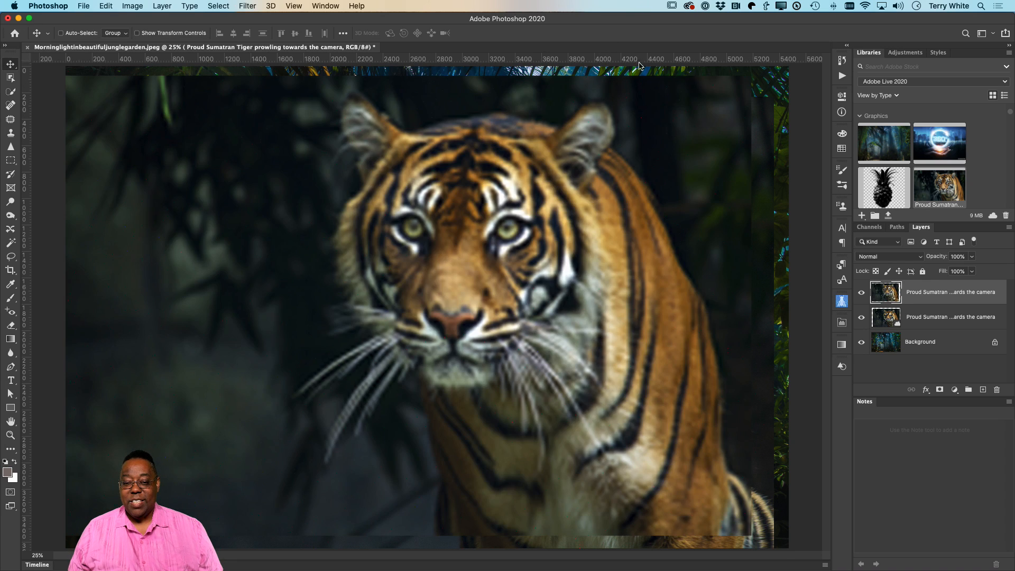
Step: Slide the blurred tiger copy aside and back for comparison, and shrink it to a thumbnail in the image's lower-right corner
{"action": "left_click_drag", "start_coordinate": [698, 150], "coordinate": [410, 170]}
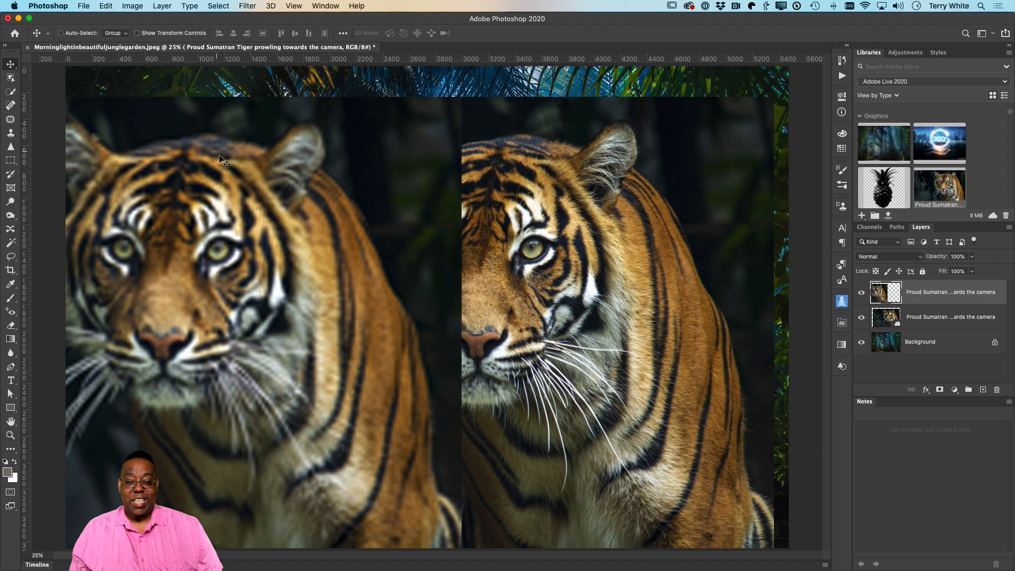
{"action": "left_click_drag", "start_coordinate": [229, 174], "coordinate": [537, 167]}
{"action": "key", "text": "super+t"}
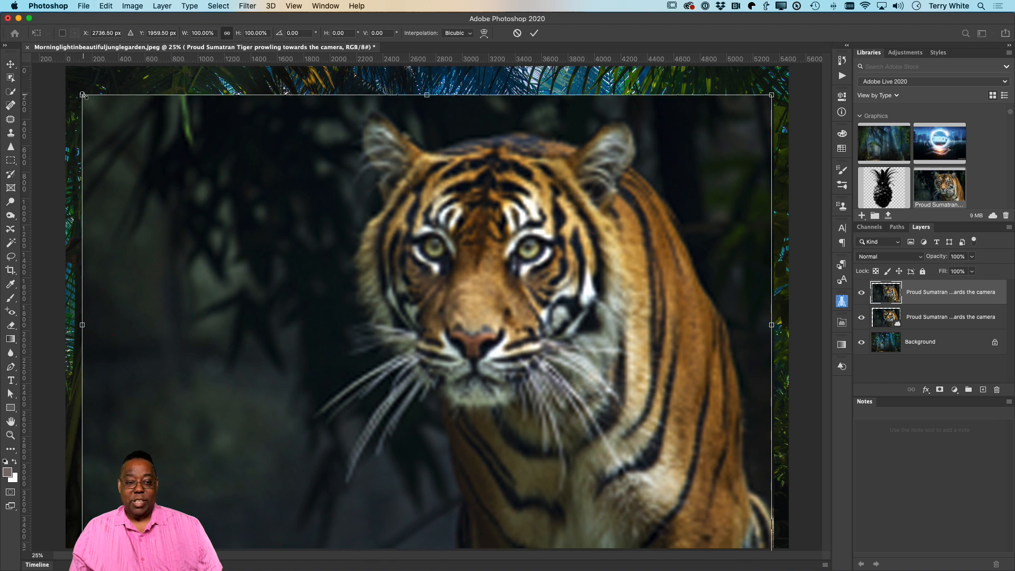
{"action": "left_click_drag", "start_coordinate": [82, 95], "coordinate": [762, 478]}
{"action": "key", "text": "Return"}
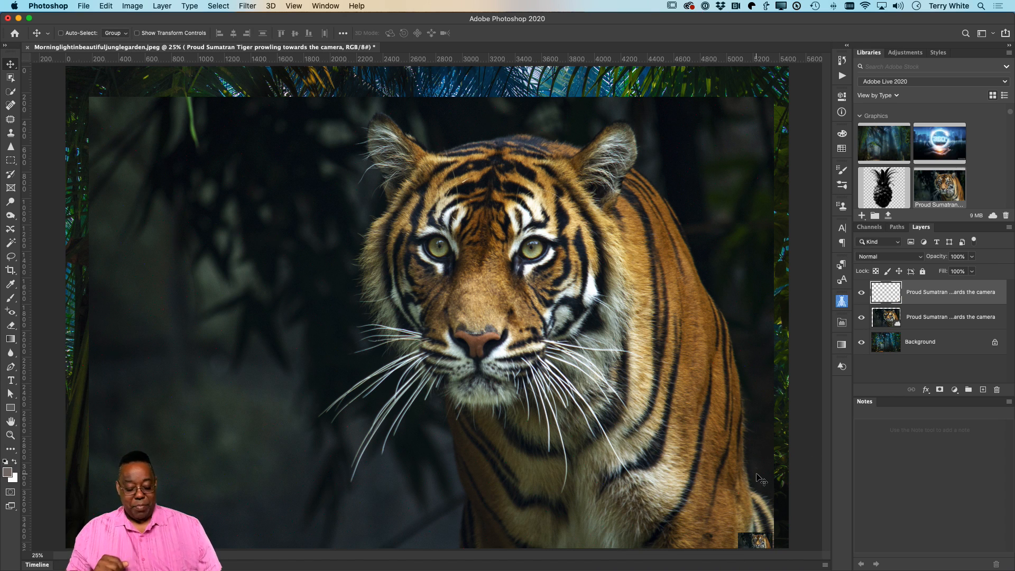
Step: Enlarge the tiny tiger pixel copy to about 2047% and shift it left beside the sharp smart object
{"action": "key", "text": "super+t"}
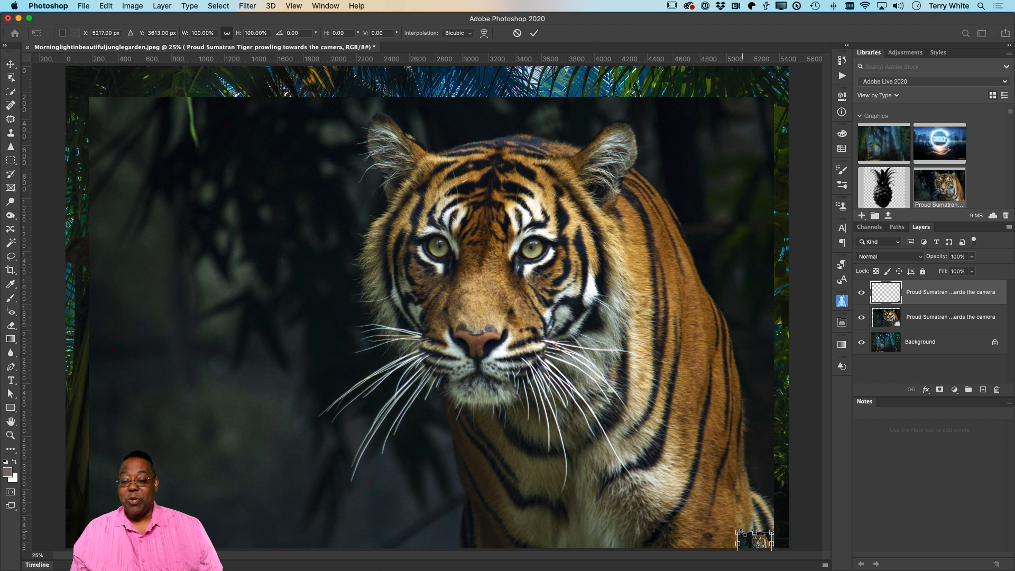
{"action": "left_click_drag", "start_coordinate": [740, 533], "coordinate": [28, 187]}
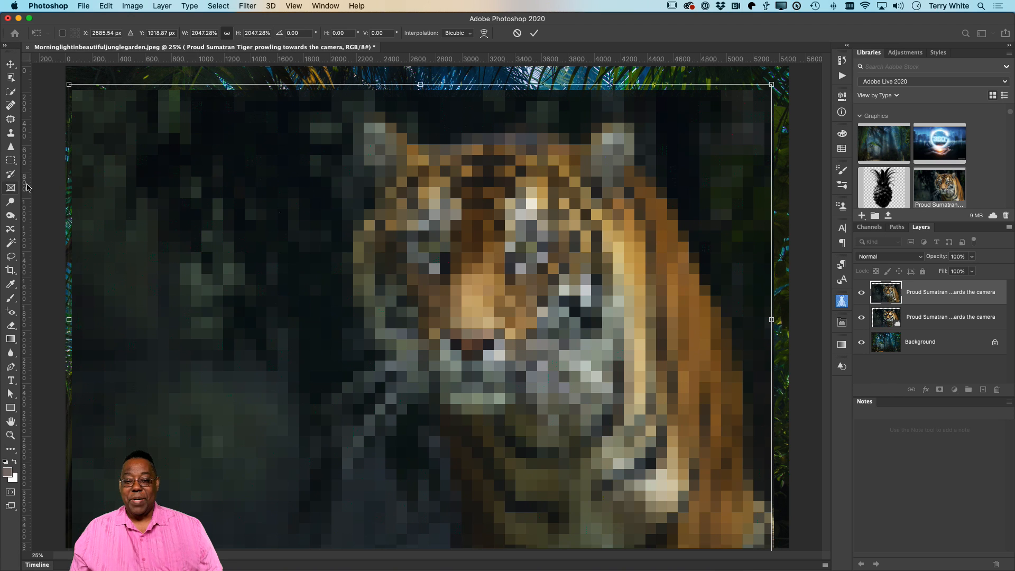
{"action": "key", "text": "Return"}
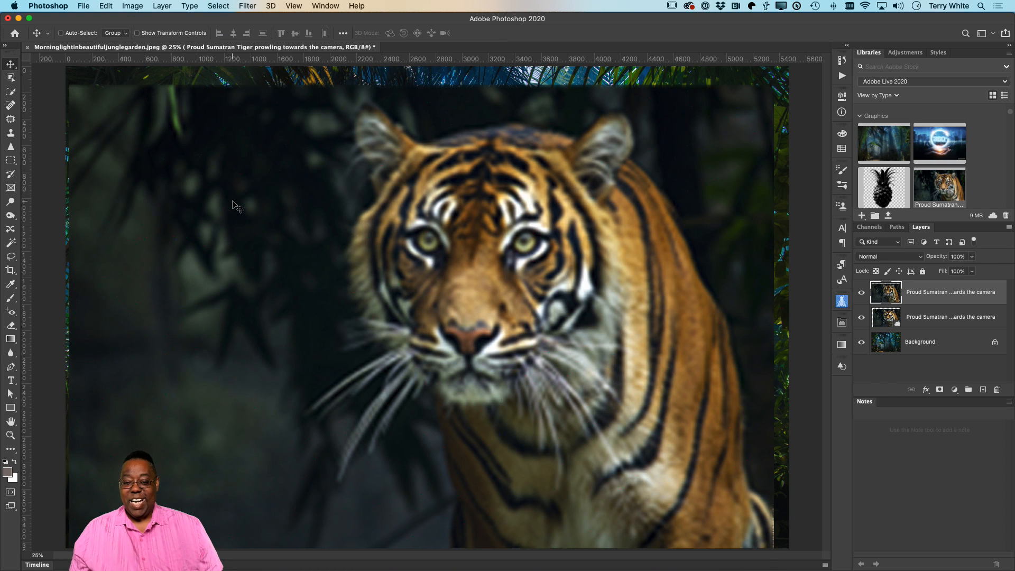
{"action": "left_click_drag", "start_coordinate": [628, 212], "coordinate": [327, 214]}
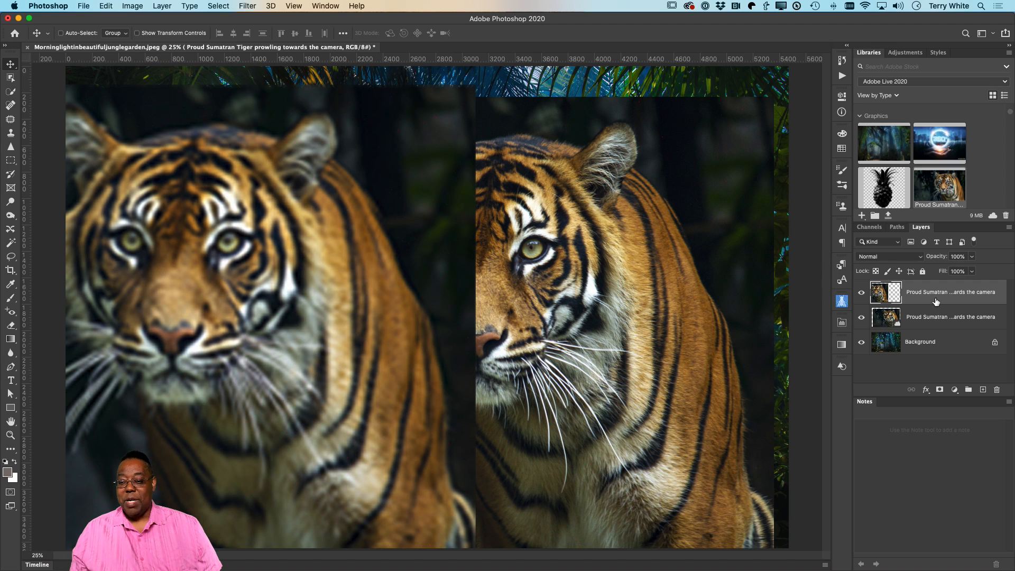
Step: Stack the pixel copy beneath the tiger smart object and scale the smart object down to about 5.21% in the image's lower-right corner
{"action": "left_click_drag", "start_coordinate": [936, 301], "coordinate": [934, 320]}
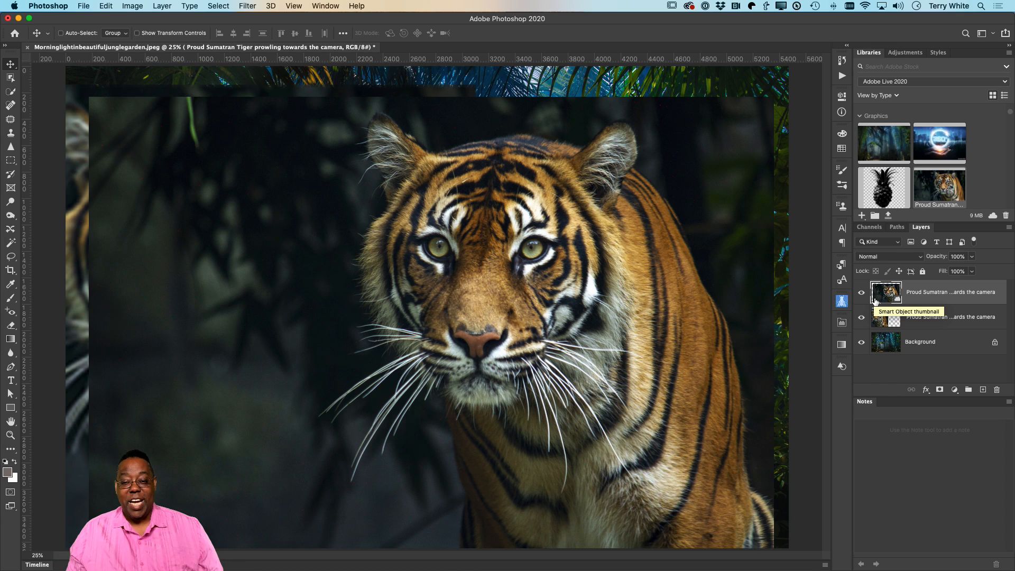
{"action": "key", "text": "super+t"}
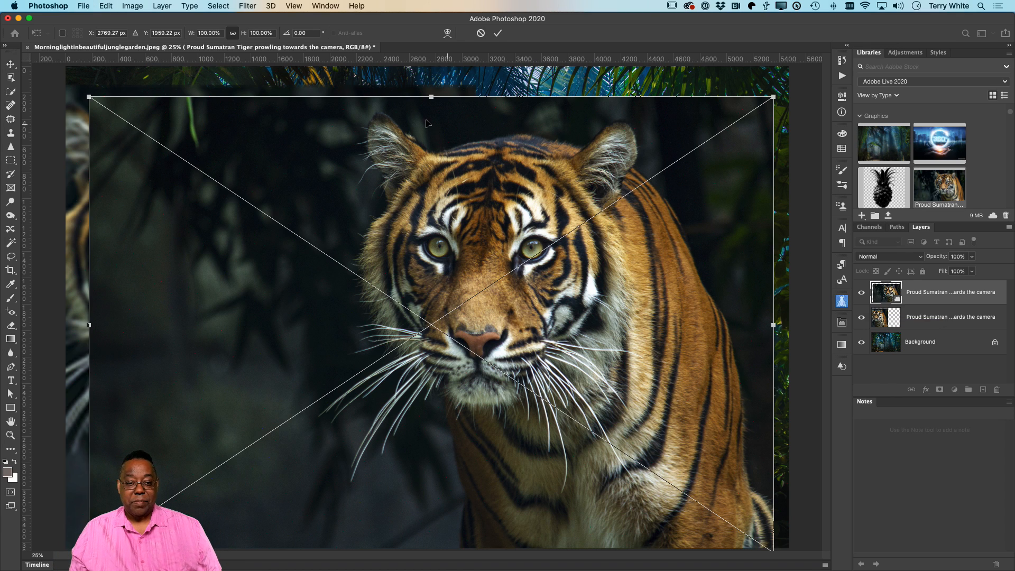
{"action": "left_click_drag", "start_coordinate": [89, 97], "coordinate": [782, 505]}
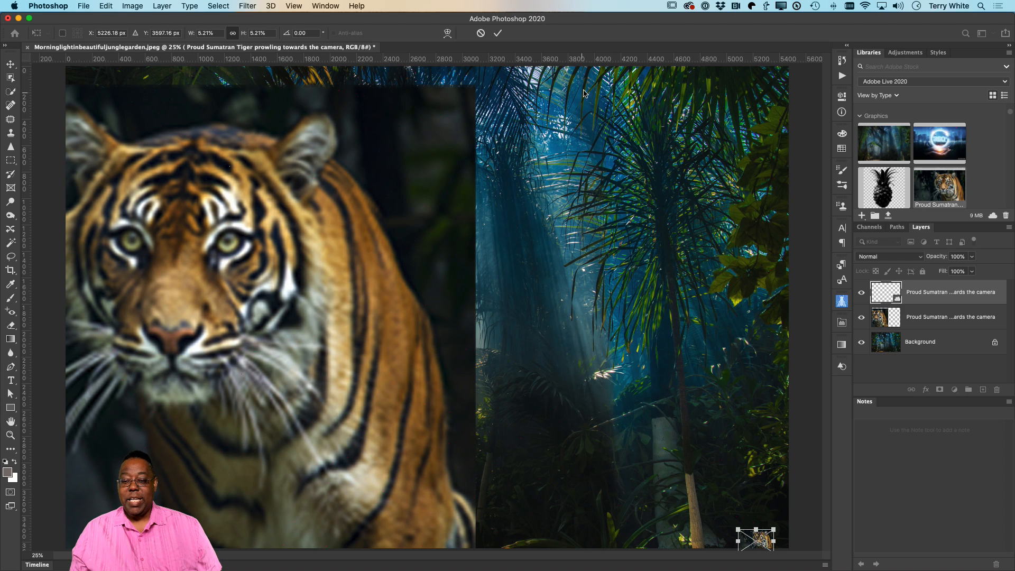
{"action": "left_click", "coordinate": [498, 34]}
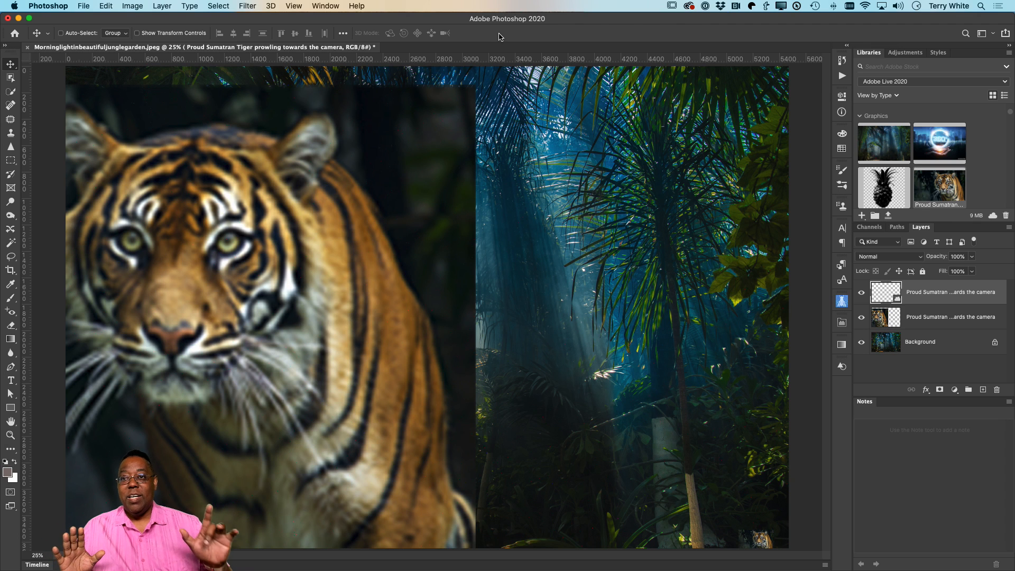
Step: Scale the tiny tiger smart object back up to about 103.54%, nearly filling the canvas
{"action": "key", "text": "super+t"}
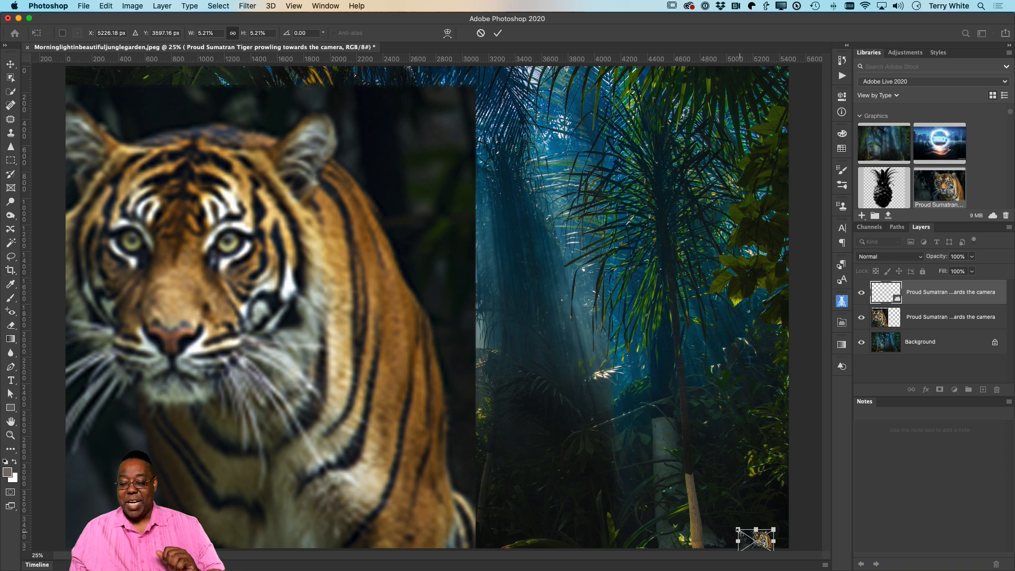
{"action": "left_click_drag", "start_coordinate": [739, 530], "coordinate": [65, 82]}
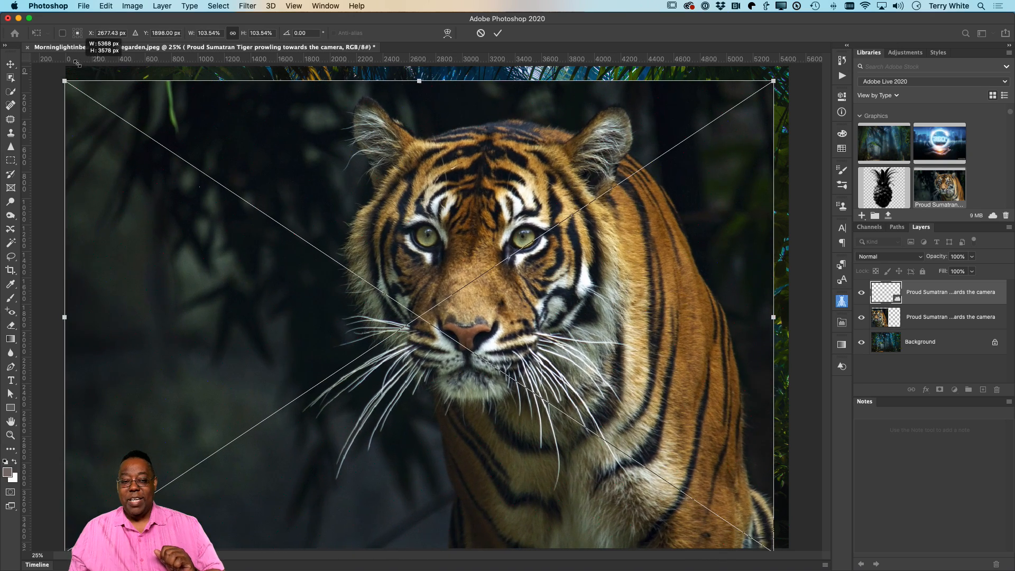
{"action": "left_click", "coordinate": [498, 33]}
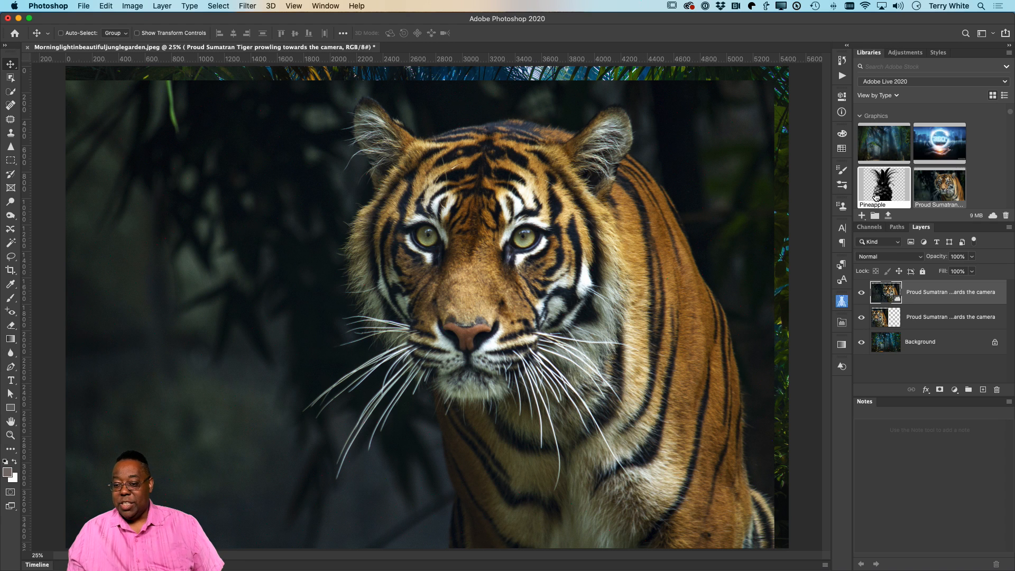
Step: Hide both tiger layers, leaving only the jungle background displayed
{"action": "left_click", "coordinate": [861, 292]}
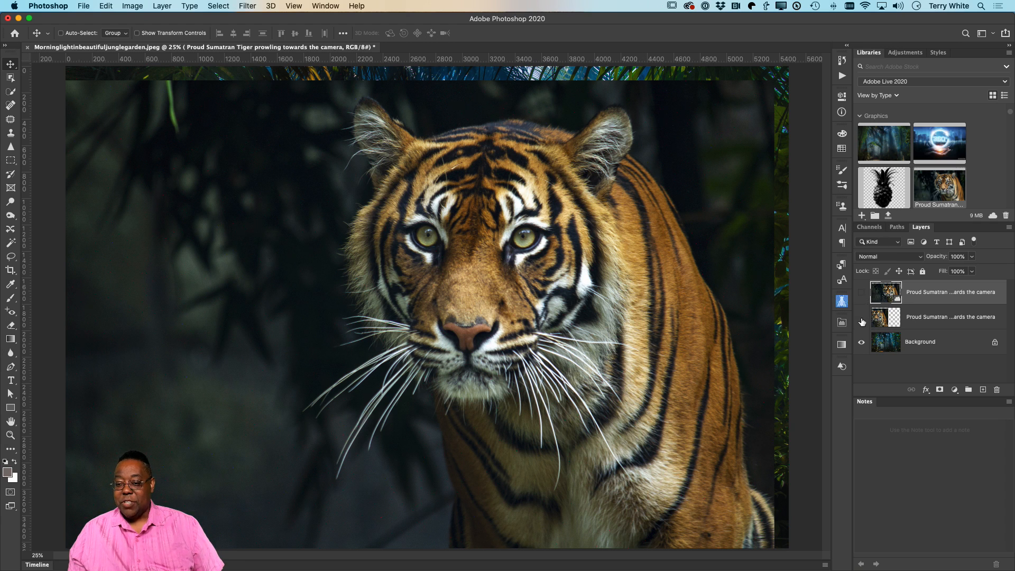
{"action": "left_click", "coordinate": [862, 317]}
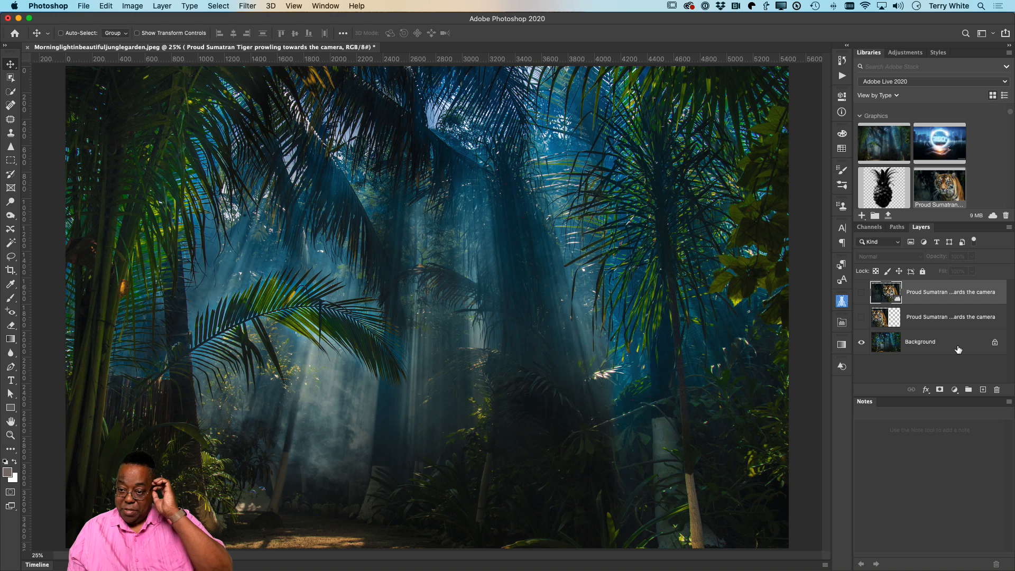
Step: Place the Artwork 6 solar home logo from the library over the jungle image's lower-right corner at its default size
{"action": "scroll", "coordinate": [943, 196], "scroll_direction": "down", "scroll_amount": 3}
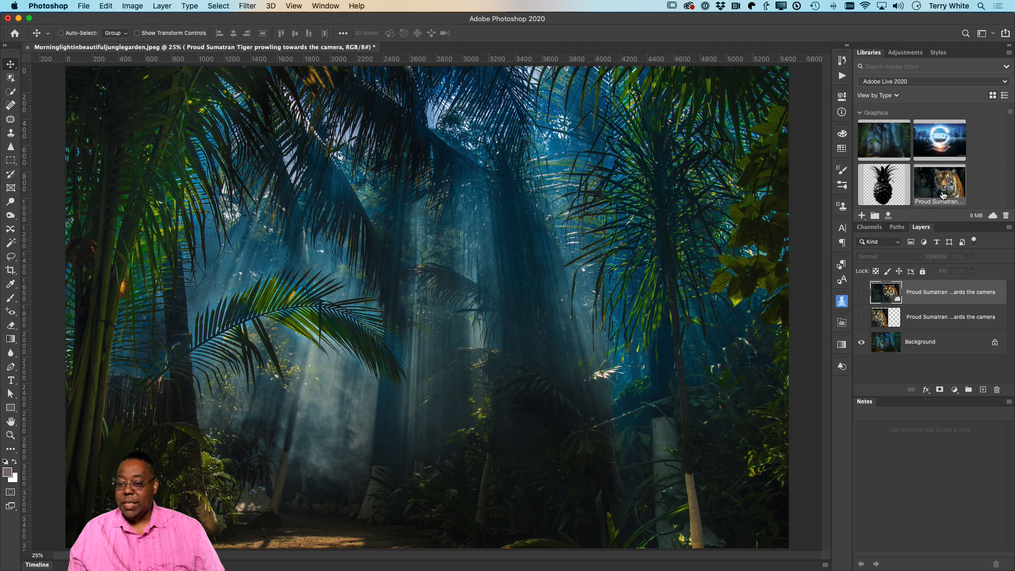
{"action": "scroll", "coordinate": [942, 194], "scroll_direction": "down", "scroll_amount": 10}
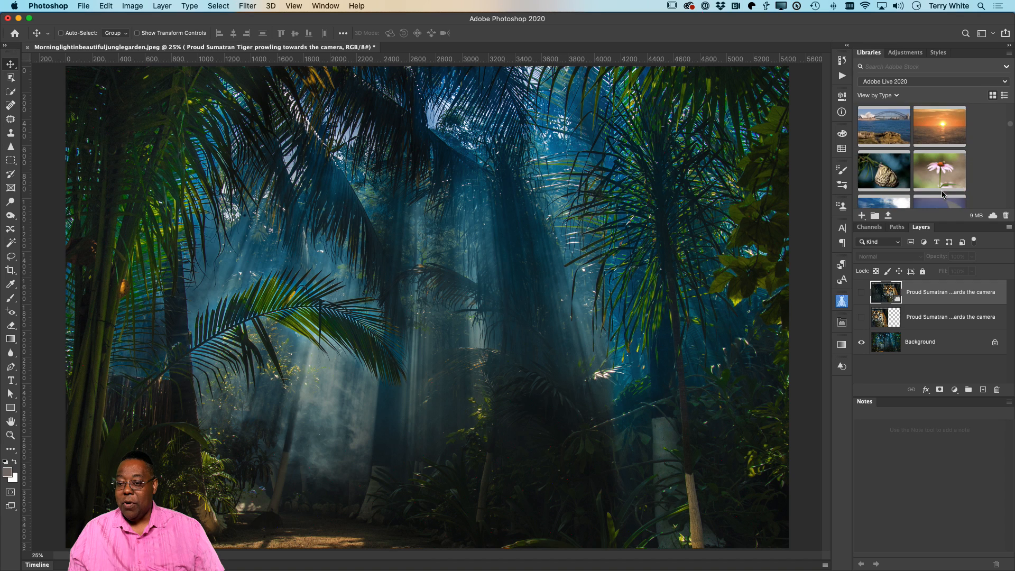
{"action": "scroll", "coordinate": [943, 194], "scroll_direction": "down", "scroll_amount": 10}
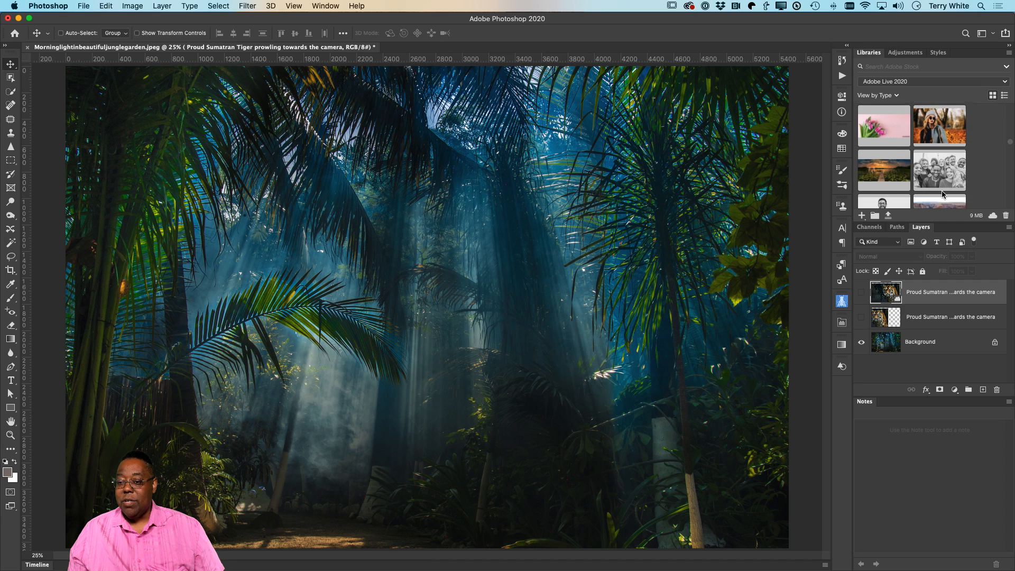
{"action": "scroll", "coordinate": [943, 194], "scroll_direction": "down", "scroll_amount": 10}
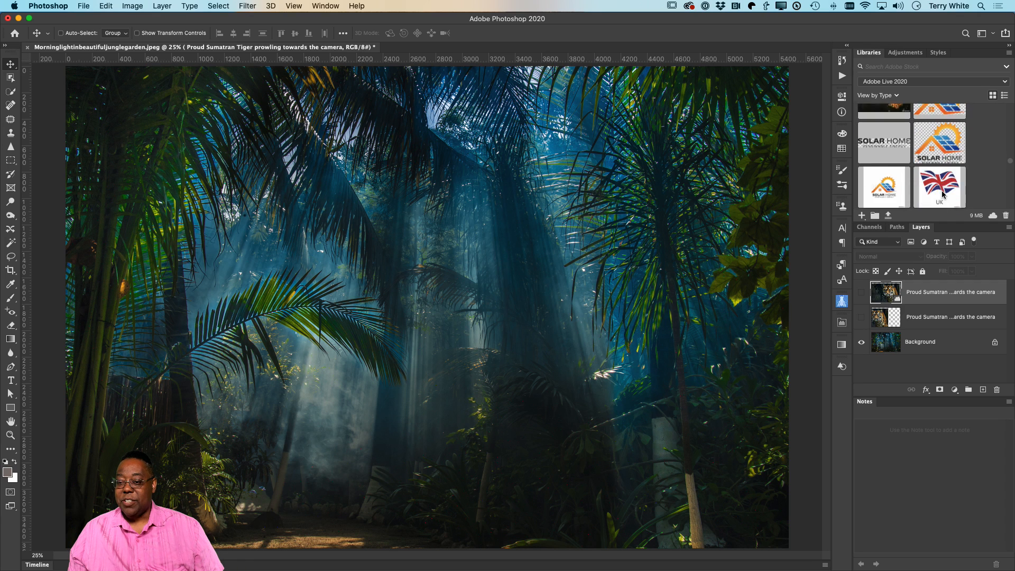
{"action": "scroll", "coordinate": [943, 194], "scroll_direction": "up", "scroll_amount": 1}
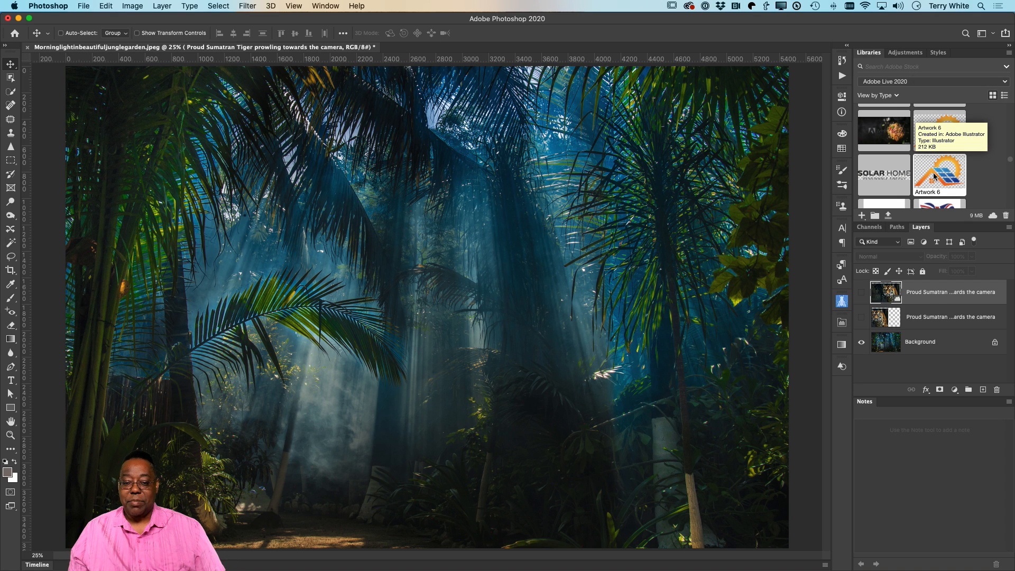
{"action": "left_click_drag", "start_coordinate": [938, 177], "coordinate": [487, 240]}
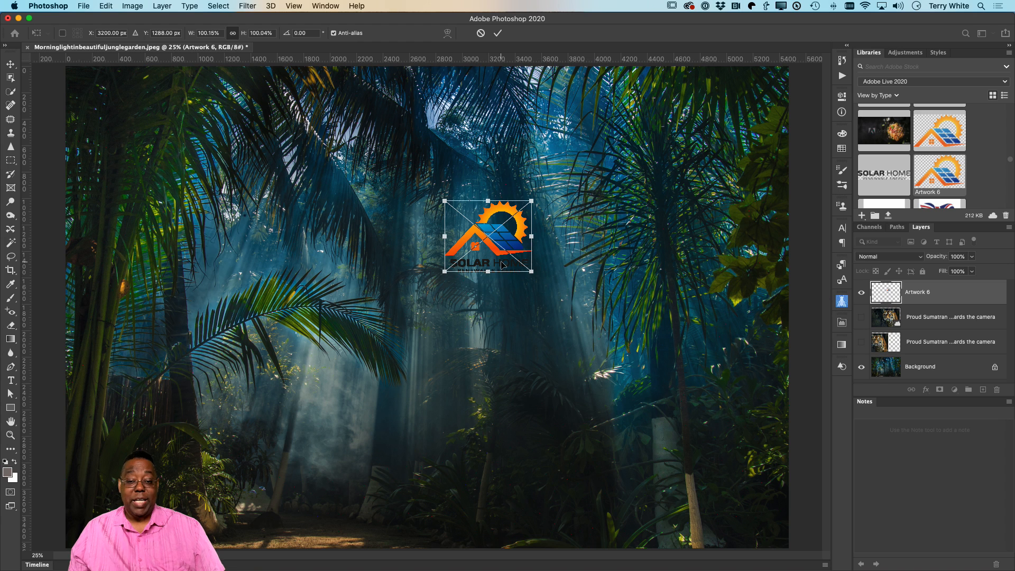
{"action": "left_click_drag", "start_coordinate": [506, 249], "coordinate": [721, 479]}
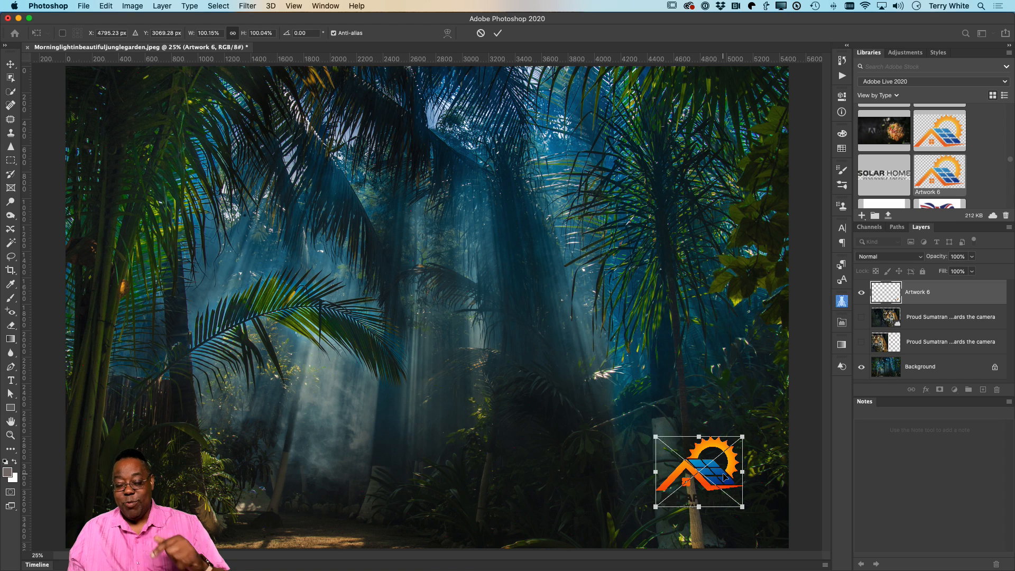
{"action": "left_click", "coordinate": [496, 33]}
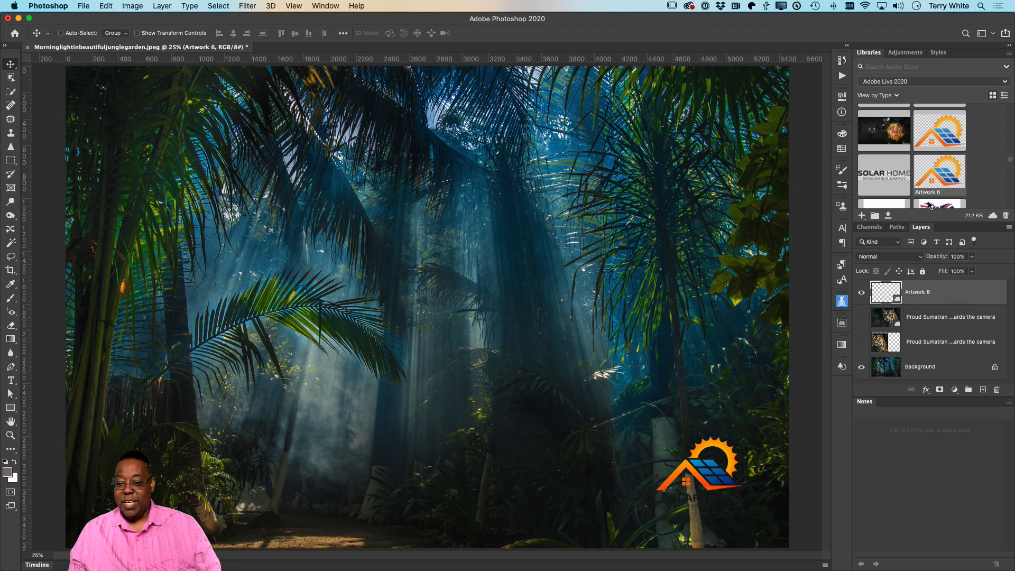
{"action": "scroll", "coordinate": [936, 176], "scroll_direction": "down", "scroll_amount": 2}
{"action": "scroll", "coordinate": [937, 161], "scroll_direction": "up", "scroll_amount": 2}
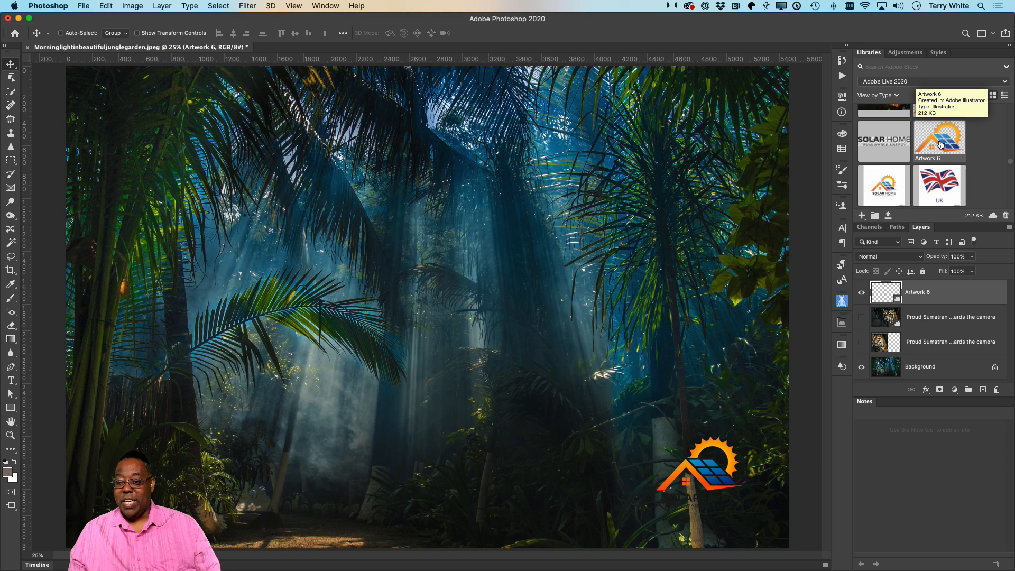
{"action": "scroll", "coordinate": [939, 148], "scroll_direction": "down", "scroll_amount": 2}
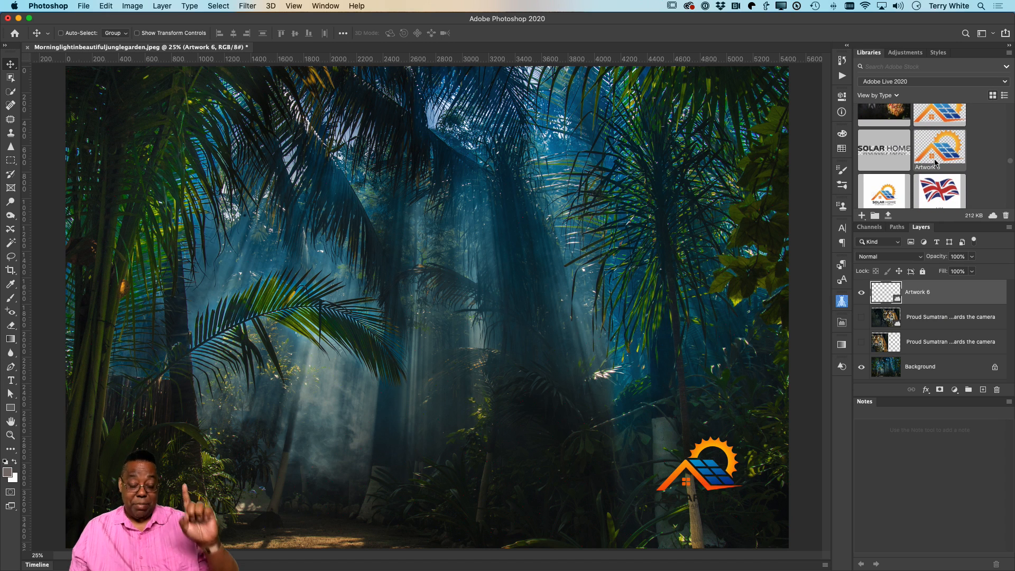
{"action": "left_click_drag", "start_coordinate": [935, 162], "coordinate": [138, 117]}
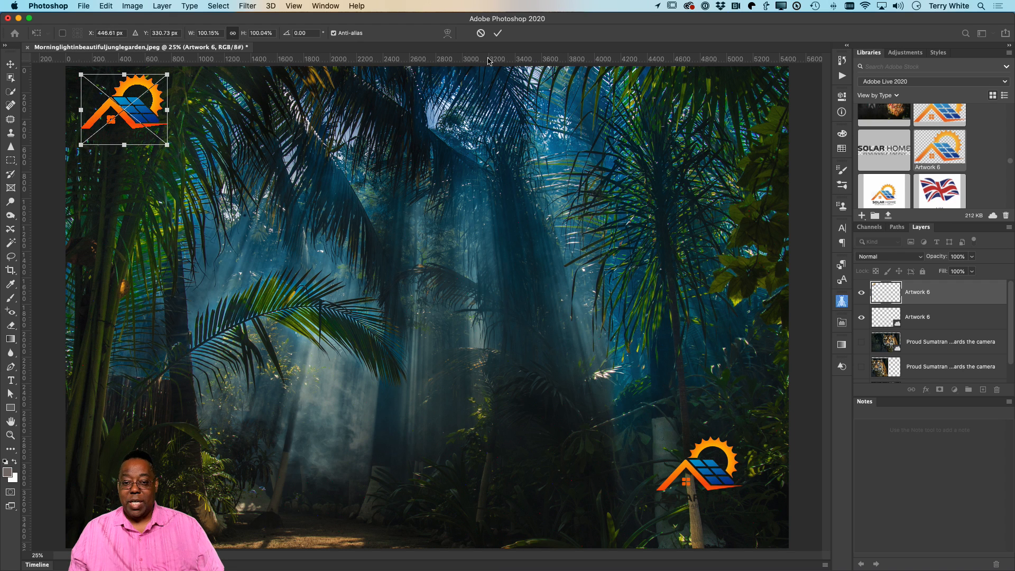
{"action": "left_click", "coordinate": [498, 33]}
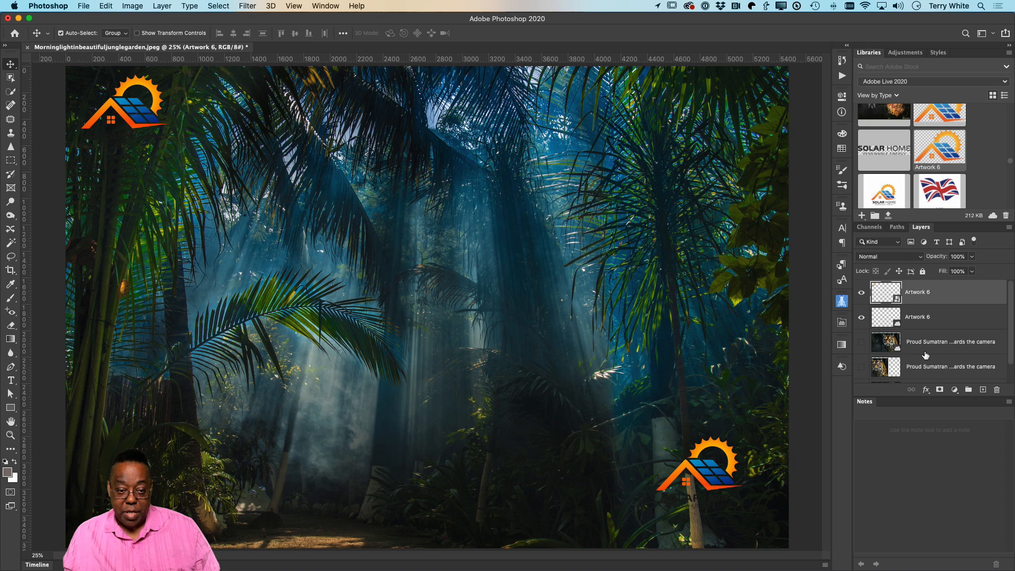
{"action": "left_click_drag", "start_coordinate": [940, 294], "coordinate": [997, 390]}
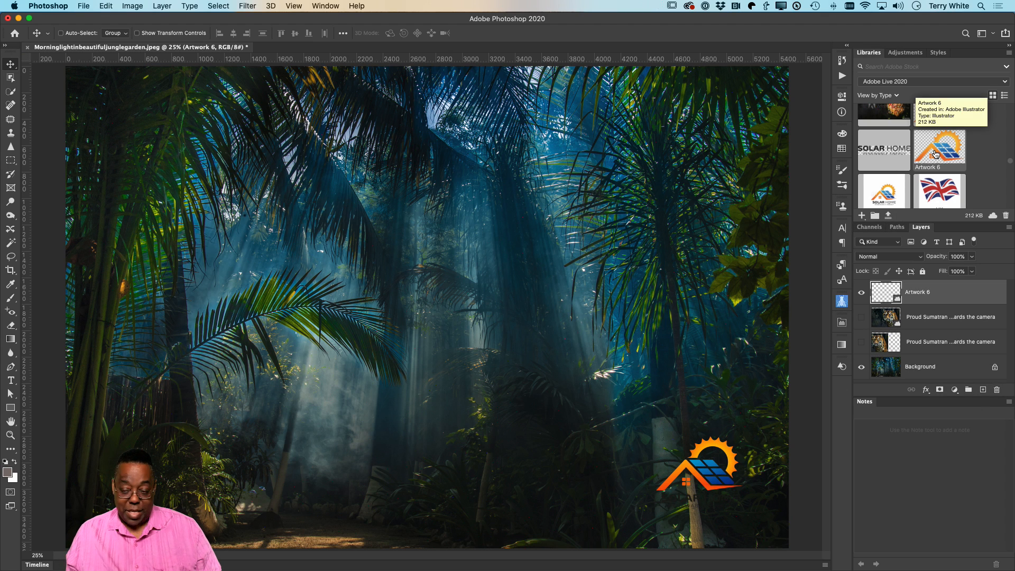
Step: Place a second Artwork 6 logo in the jungle image's upper-left corner and rasterize that layer
{"action": "left_click_drag", "start_coordinate": [935, 154], "coordinate": [160, 126]}
{"action": "left_click", "coordinate": [497, 33]}
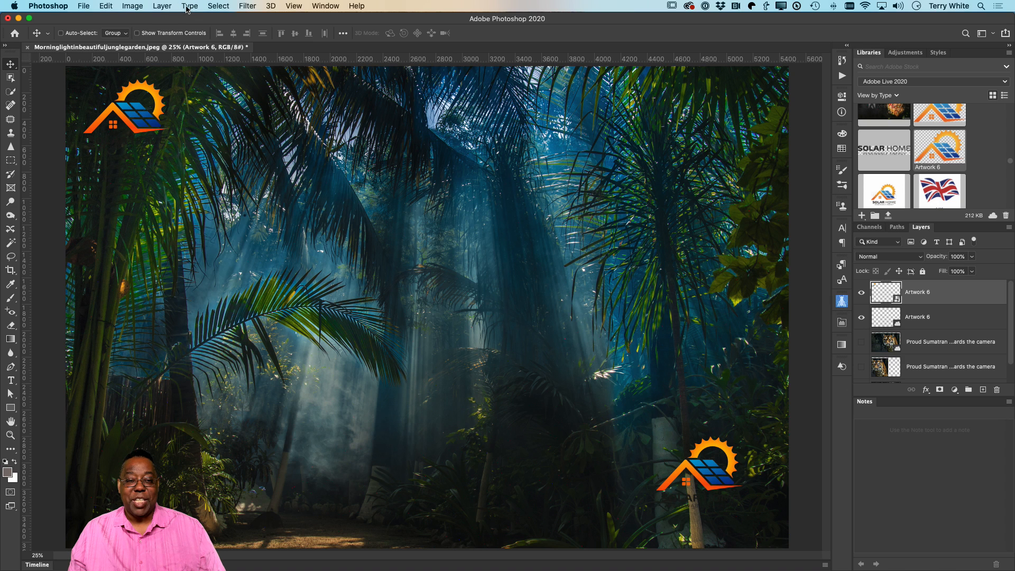
{"action": "left_click", "coordinate": [160, 6]}
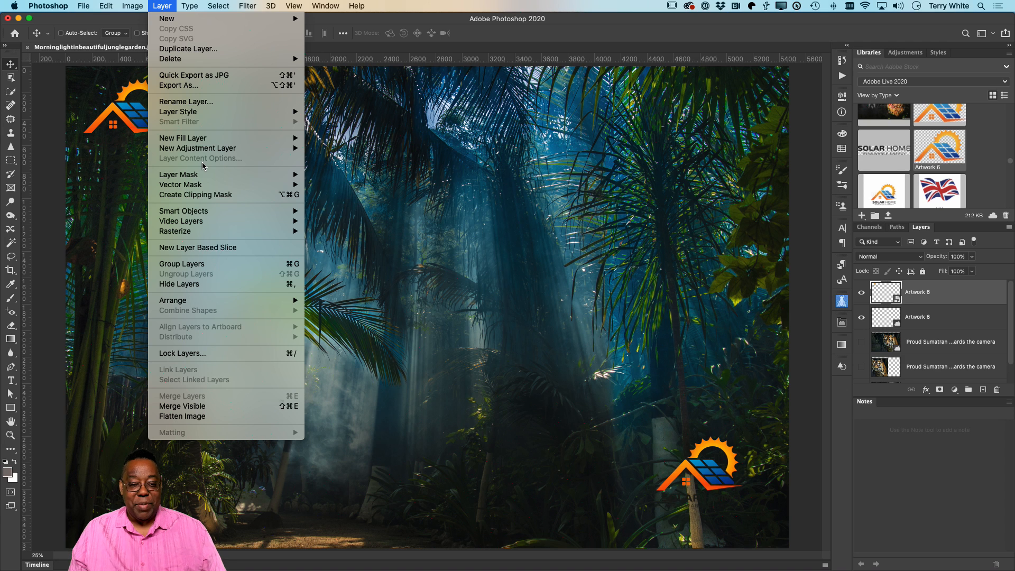
{"action": "mouse_move", "coordinate": [206, 213]}
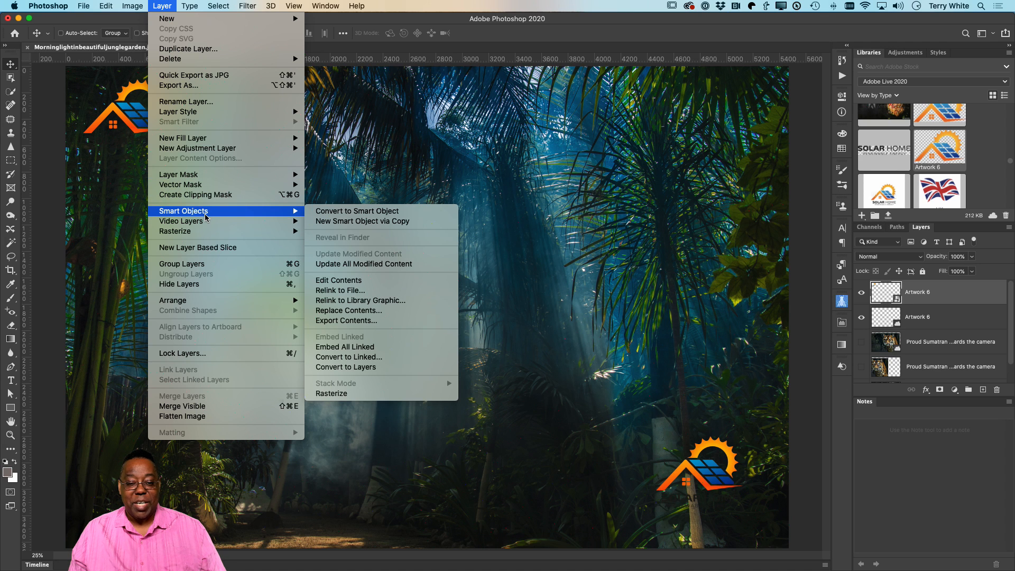
{"action": "left_click", "coordinate": [362, 393]}
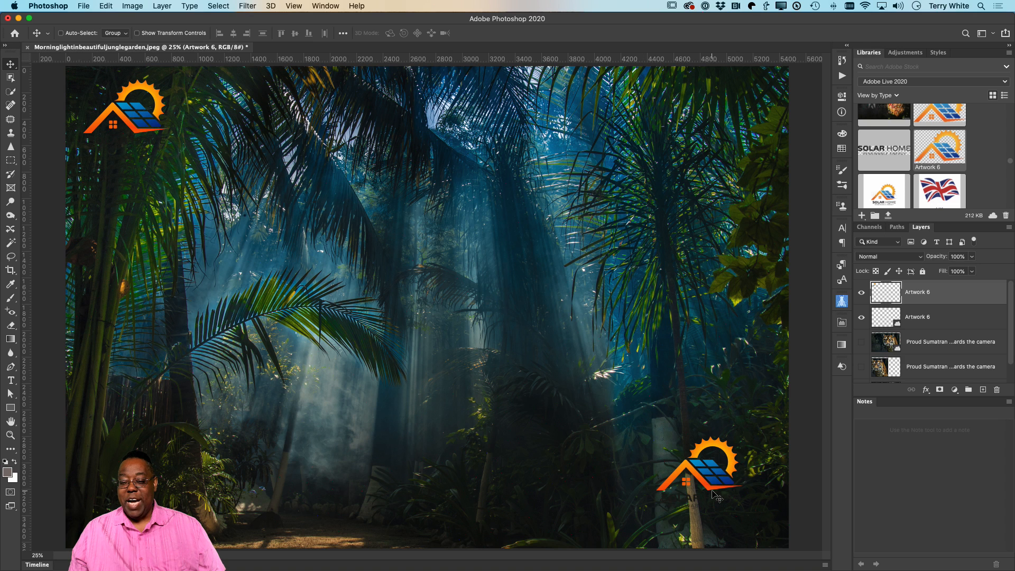
Step: Enlarge the lower-right logo smart object to about 609% toward the upper left and hide its layer
{"action": "key", "text": "alt+bracketleft"}
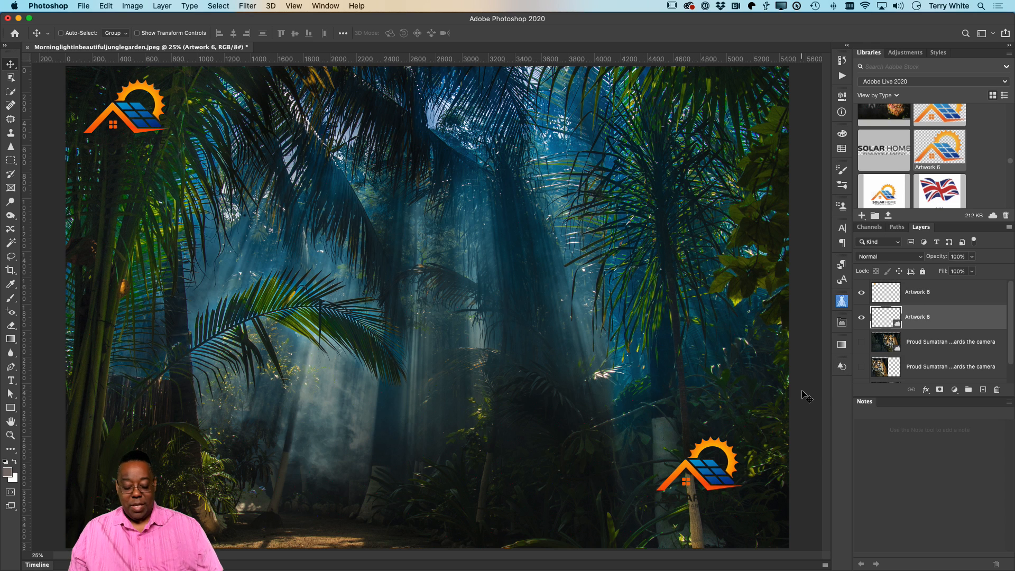
{"action": "key", "text": "super+t"}
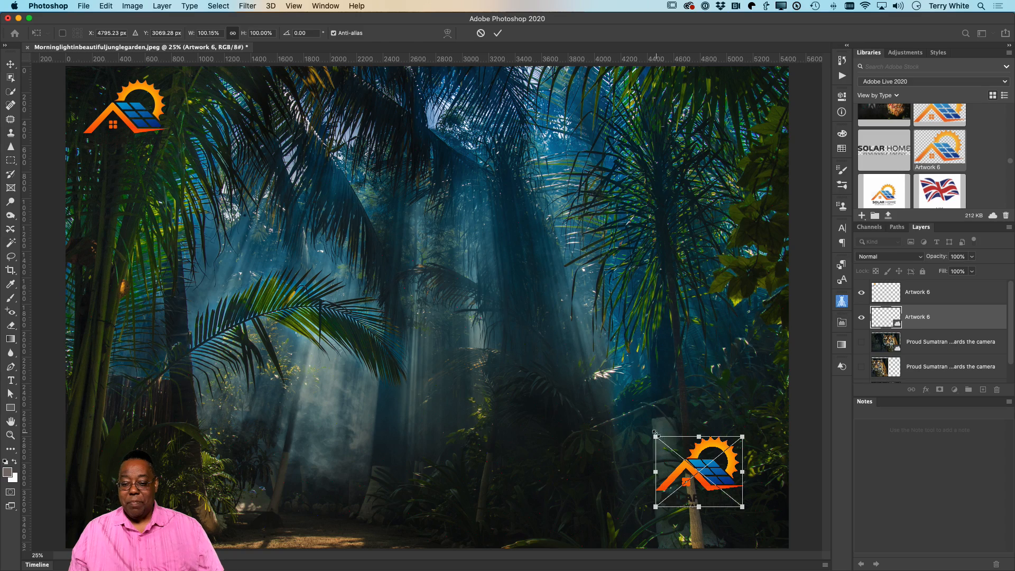
{"action": "left_click_drag", "start_coordinate": [655, 437], "coordinate": [138, 164]}
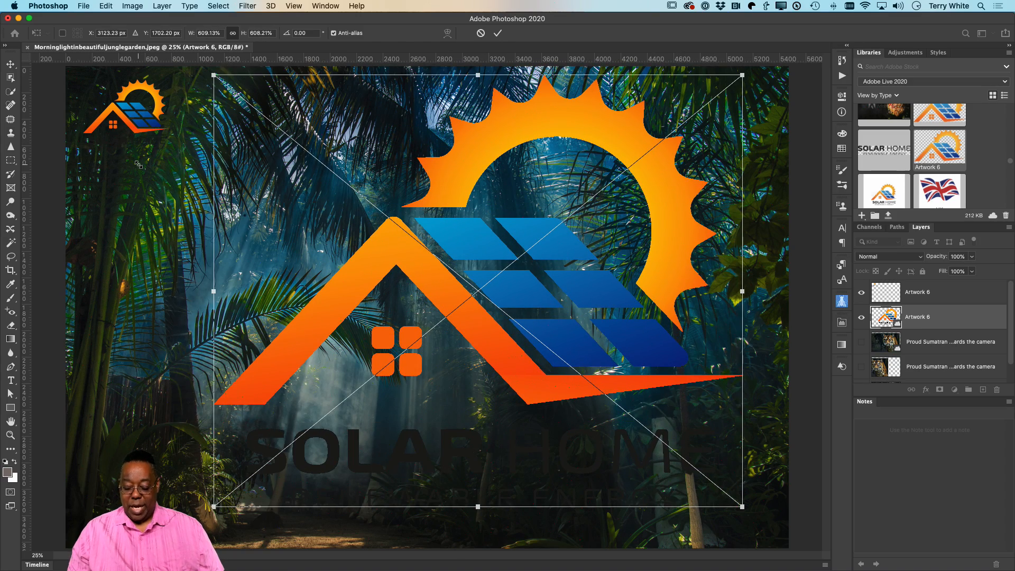
{"action": "key", "text": "Return"}
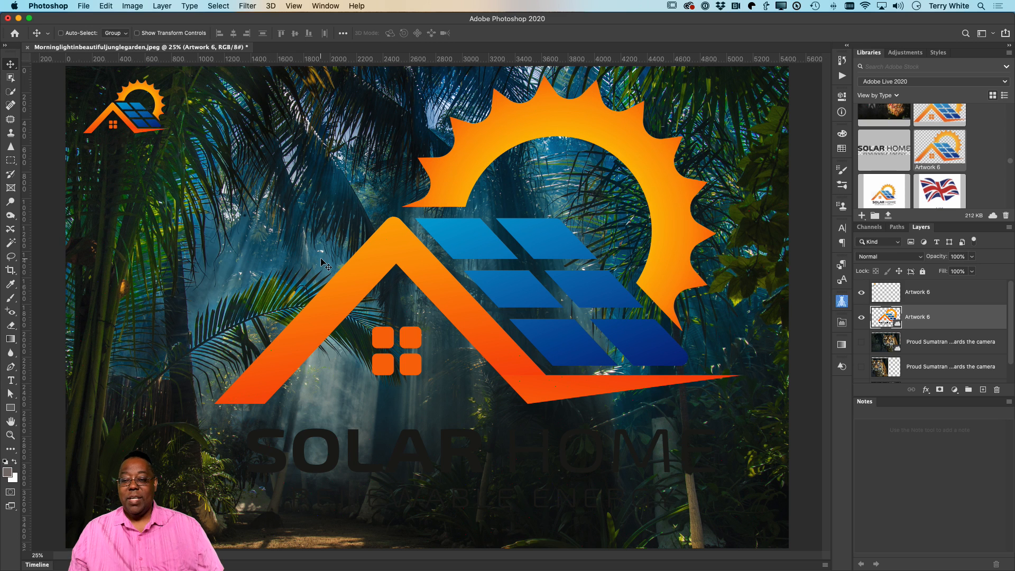
Step: Enlarge the rasterized logo proportionally from the image's upper-left corner until it nearly fills the canvas
{"action": "left_click", "coordinate": [887, 294]}
{"action": "key", "text": "super+t"}
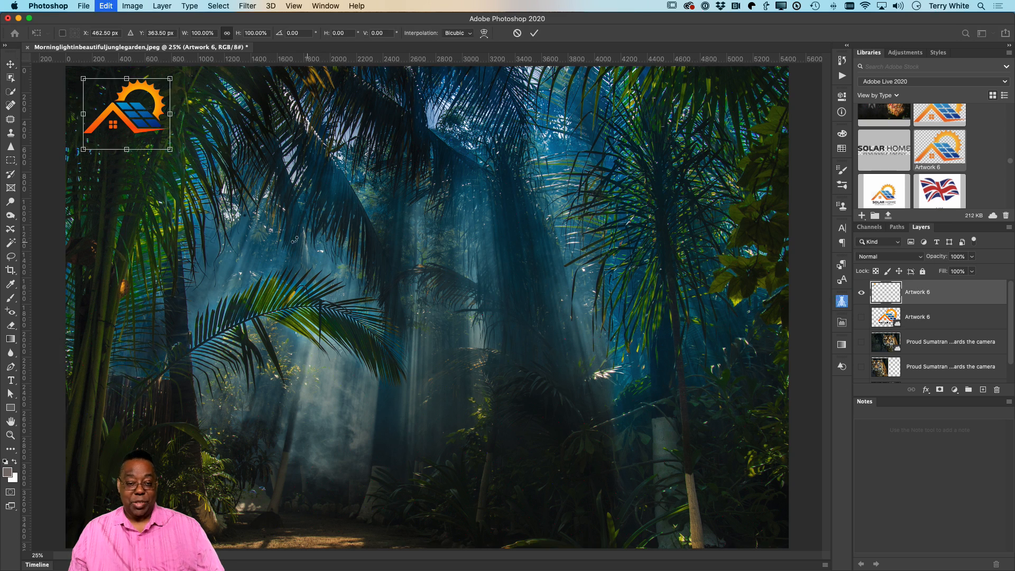
{"action": "left_click_drag", "start_coordinate": [169, 150], "coordinate": [749, 439]}
{"action": "key", "text": "Return"}
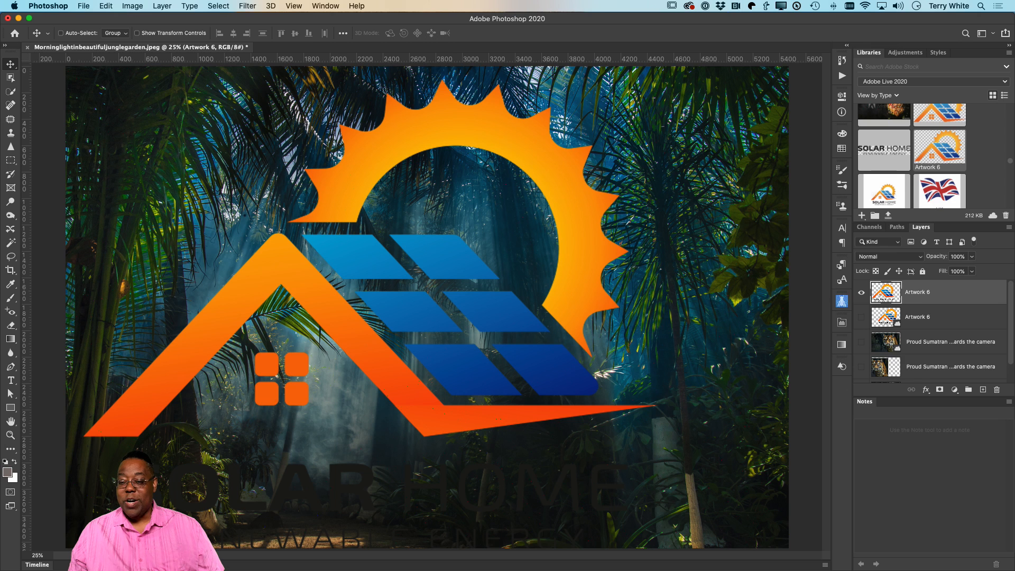
Step: Show the smart object logo with the rasterized one for comparison, and hide both logo layers
{"action": "left_click", "coordinate": [862, 317]}
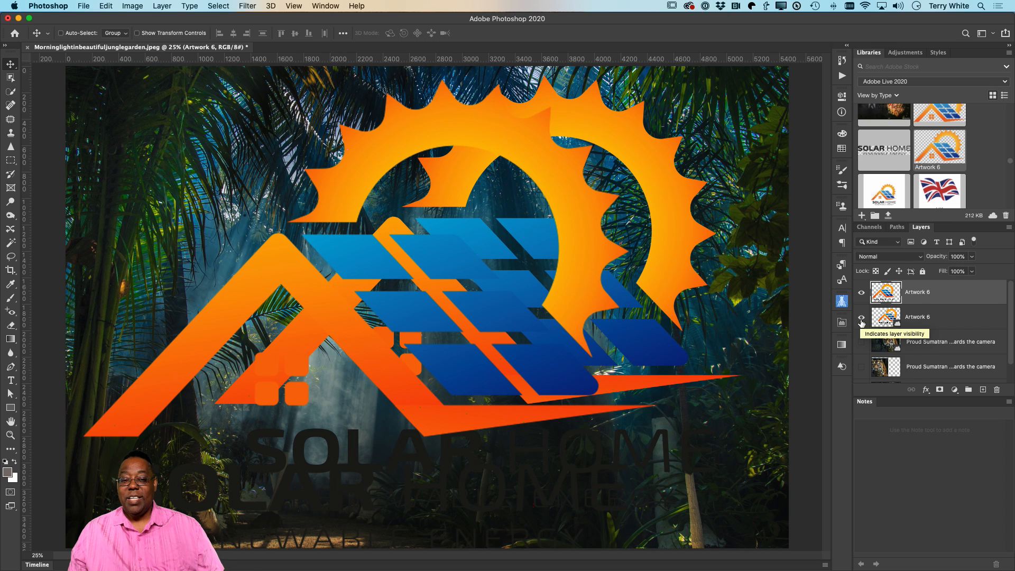
{"action": "left_click", "coordinate": [862, 321]}
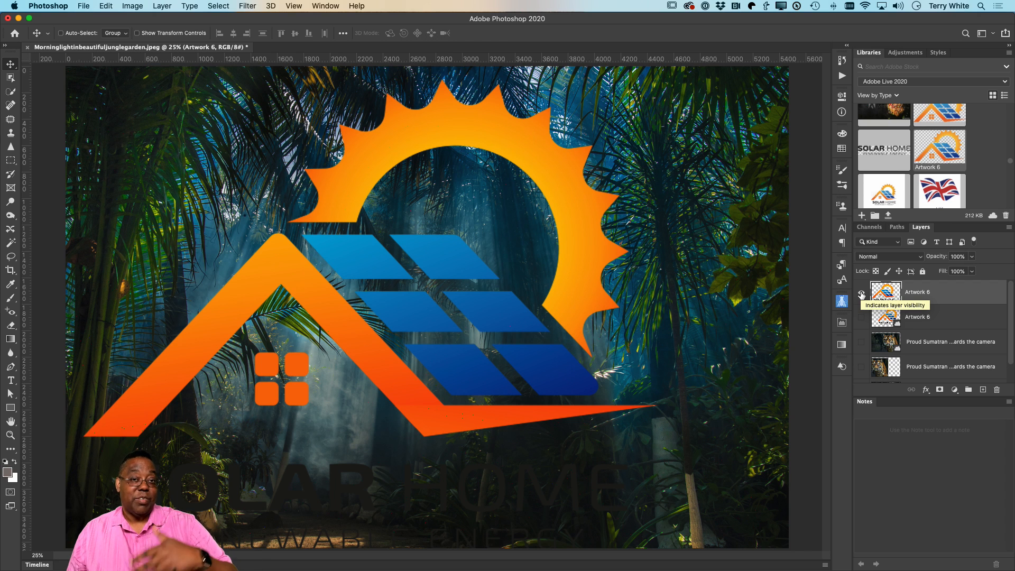
{"action": "left_click", "coordinate": [862, 293]}
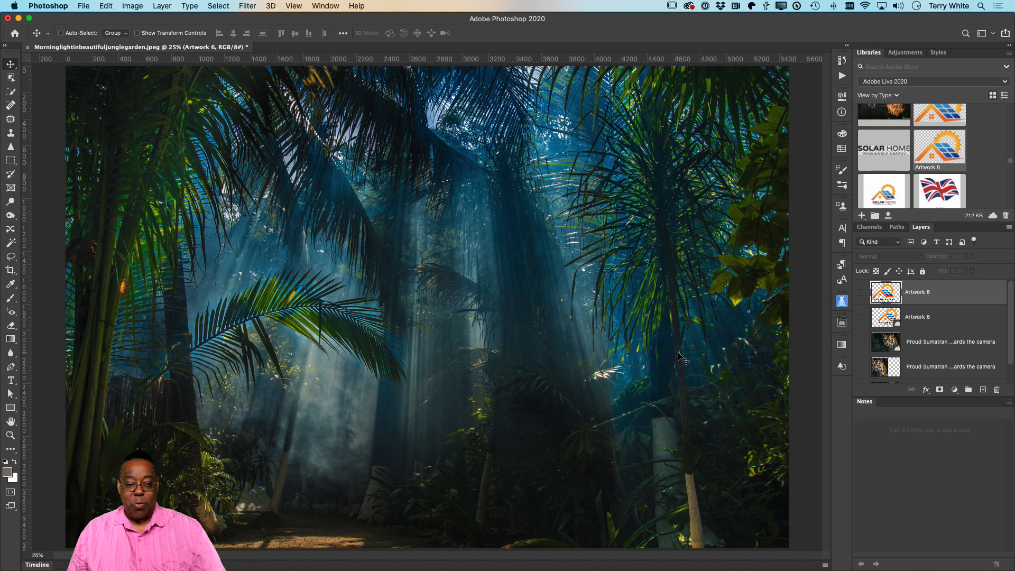
Step: Add the white Adobe Clean Bold text "Jungle" across the middle of the image, enlarged to about 294.8 pt
{"action": "key", "text": "t"}
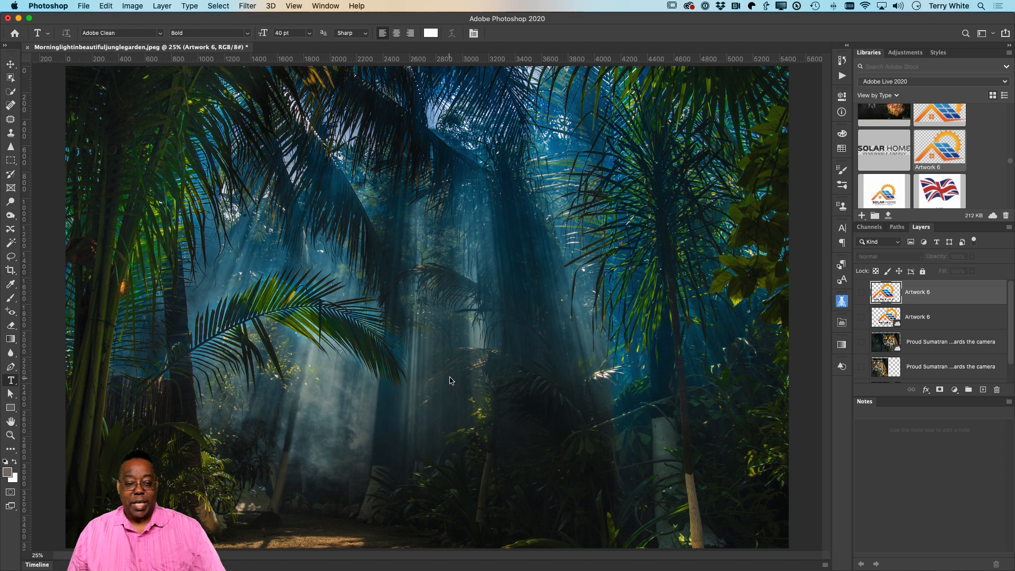
{"action": "left_click", "coordinate": [264, 257]}
{"action": "type", "text": "Jungle"}
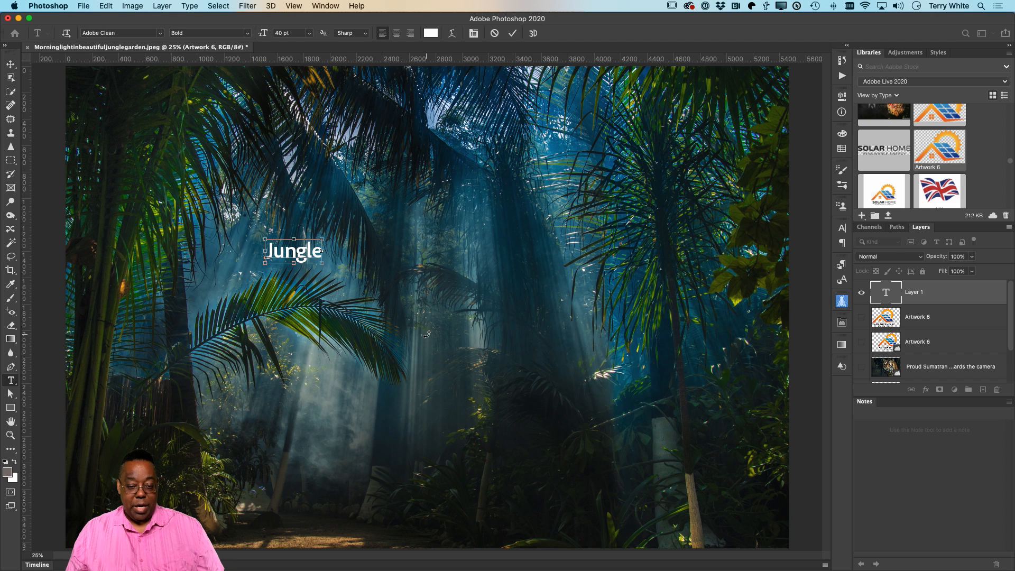
{"action": "left_click_drag", "start_coordinate": [323, 262], "coordinate": [683, 415]}
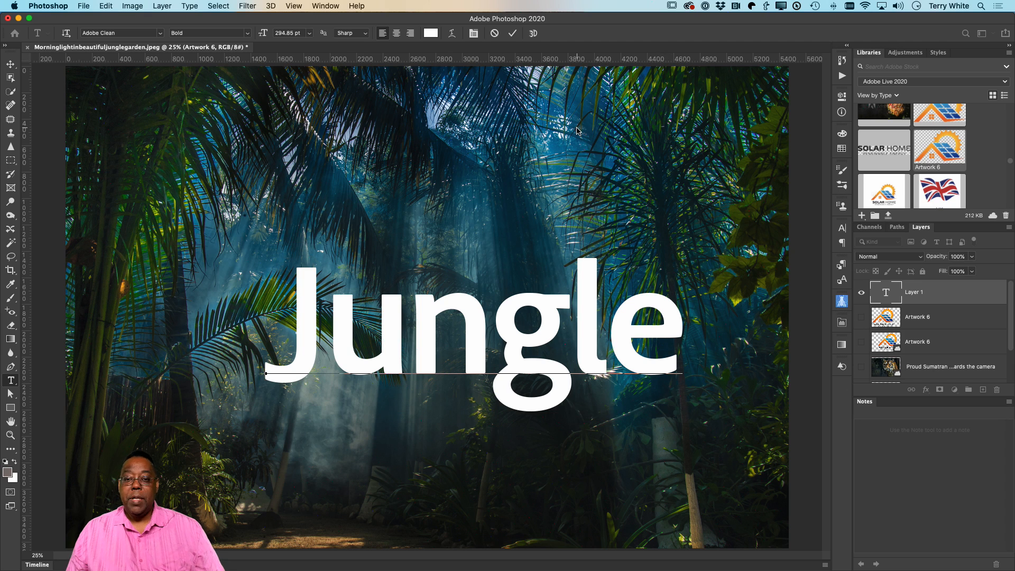
{"action": "left_click", "coordinate": [512, 33]}
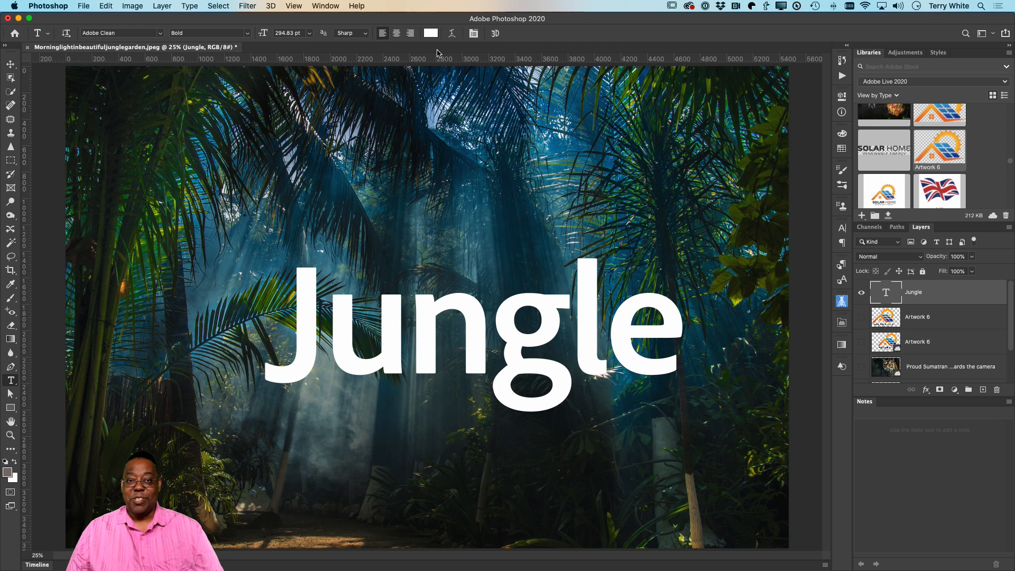
Step: Convert the "Jungle" text layer to a smart object and apply a Gaussian Blur with a radius of 50.1 pixels
{"action": "left_click", "coordinate": [247, 6]}
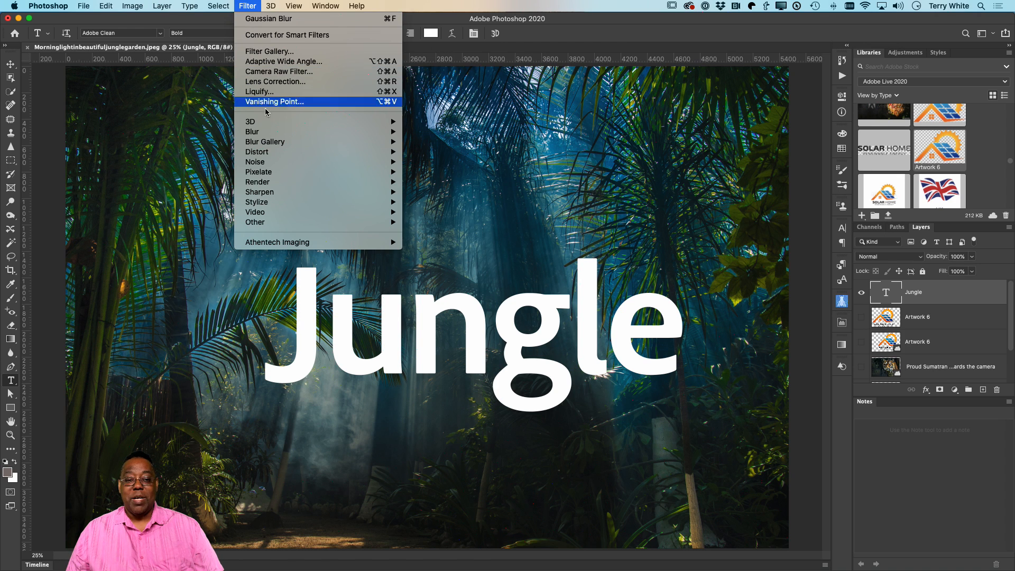
{"action": "mouse_move", "coordinate": [377, 133]}
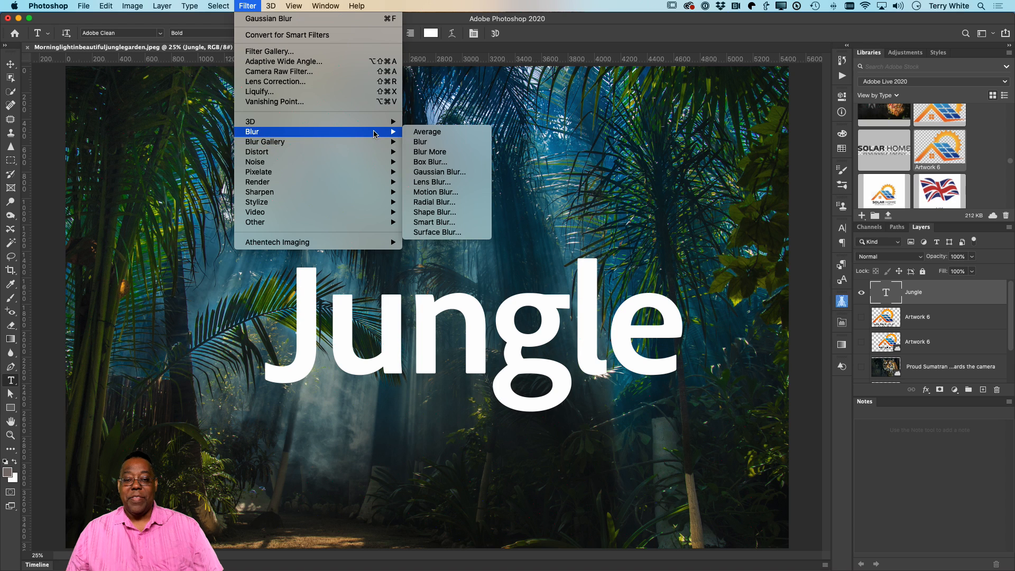
{"action": "left_click", "coordinate": [453, 177]}
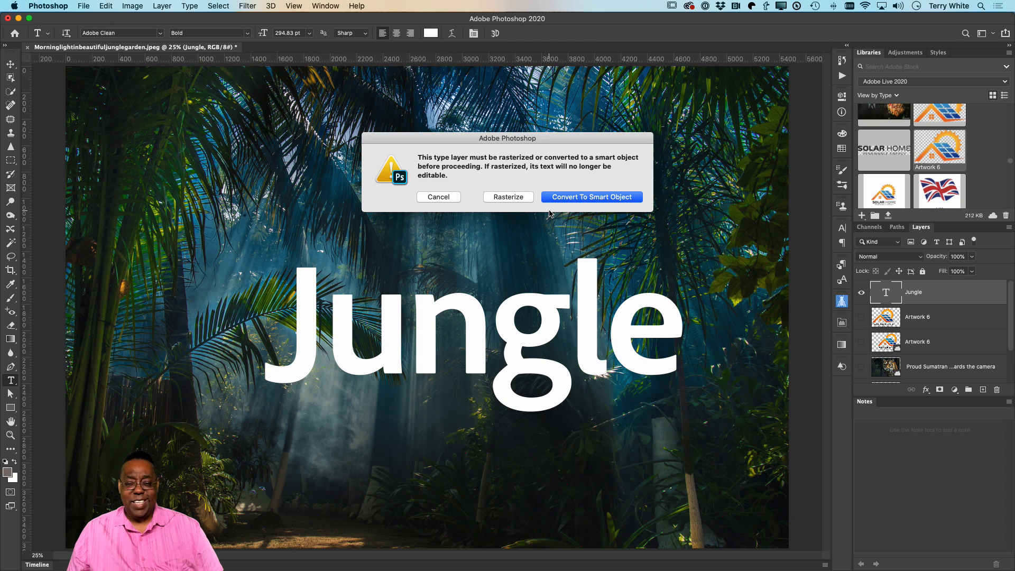
{"action": "left_click", "coordinate": [584, 197]}
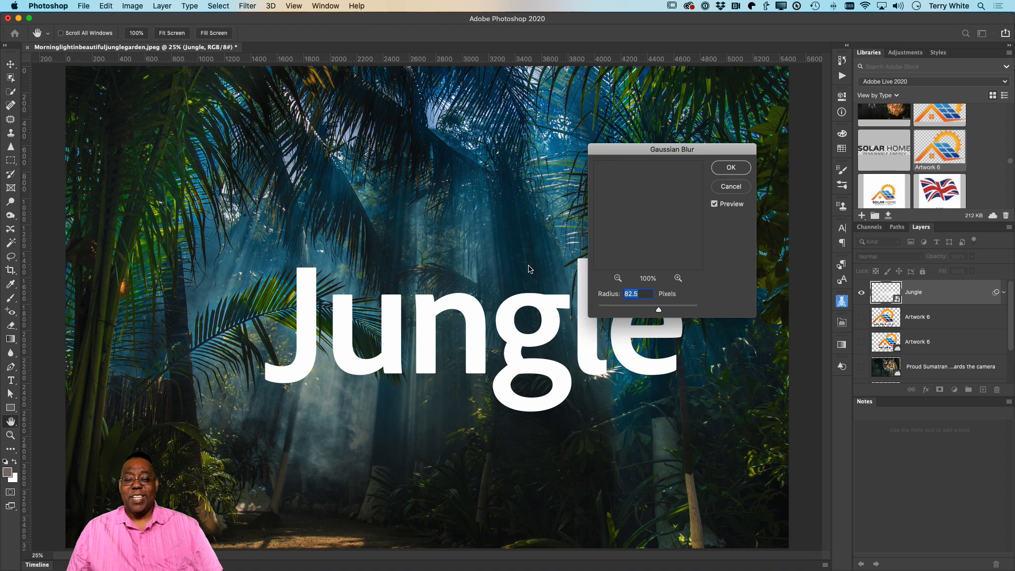
{"action": "left_click_drag", "start_coordinate": [667, 151], "coordinate": [576, 85]}
{"action": "mouse_move", "coordinate": [566, 244]}
{"action": "left_mouse_down"}
{"action": "mouse_move", "coordinate": [544, 245]}
{"action": "mouse_move", "coordinate": [575, 246]}
{"action": "mouse_move", "coordinate": [562, 246]}
{"action": "left_mouse_up"}
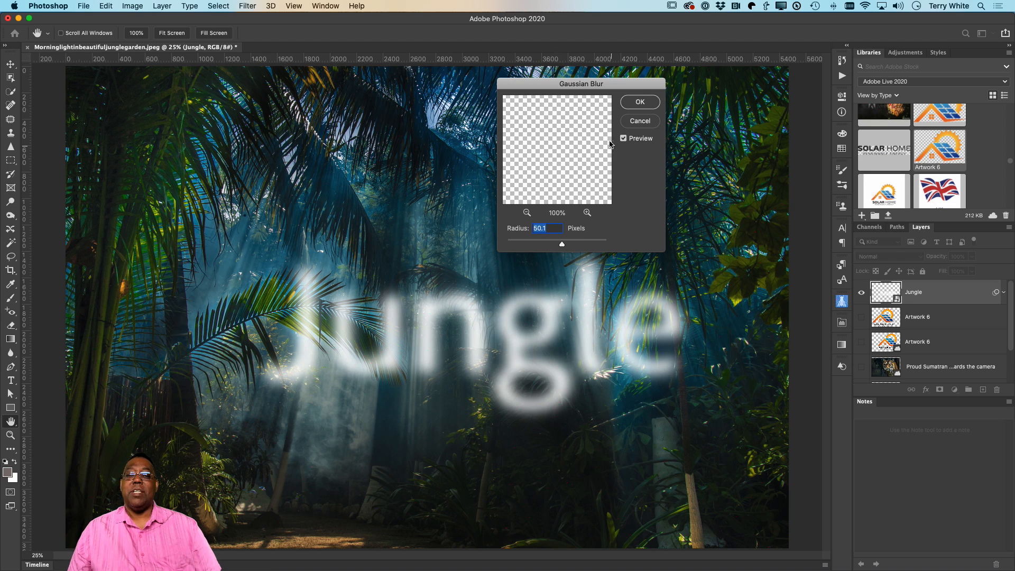
{"action": "left_click", "coordinate": [638, 103]}
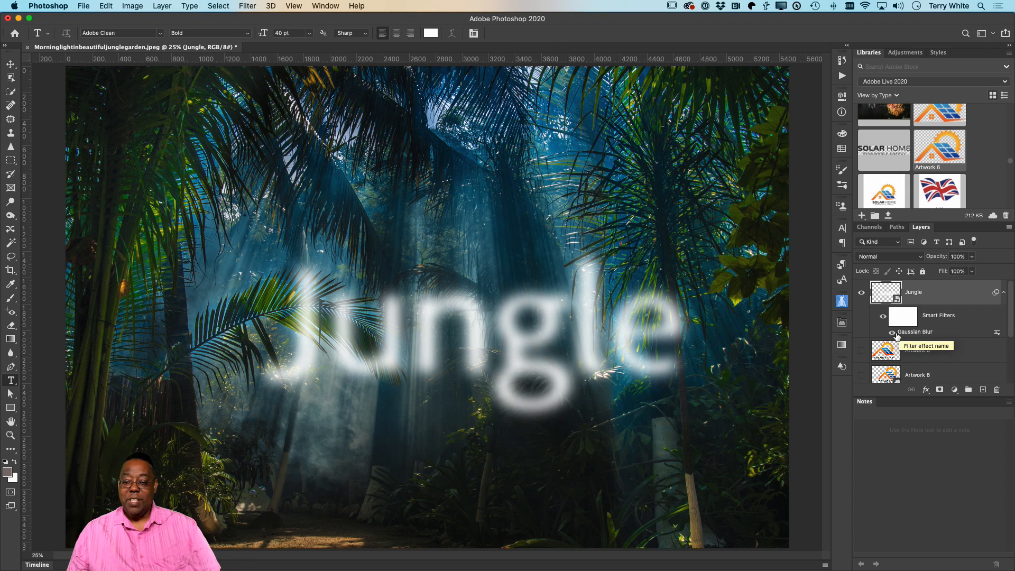
Step: Compare the Jungle text with and without its Gaussian Blur smart filter, leaving the filter visible
{"action": "left_click", "coordinate": [893, 333]}
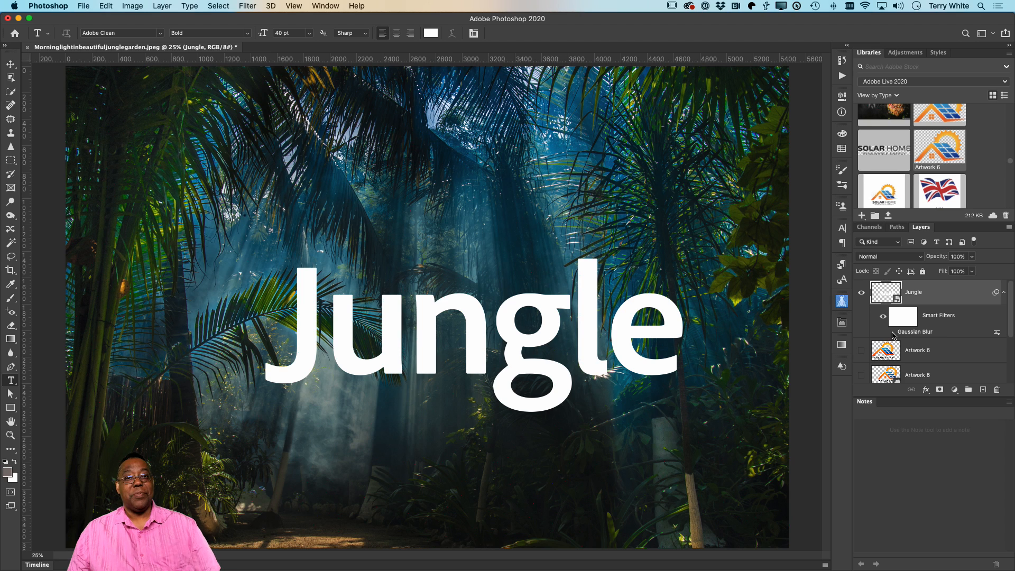
{"action": "left_click", "coordinate": [893, 332]}
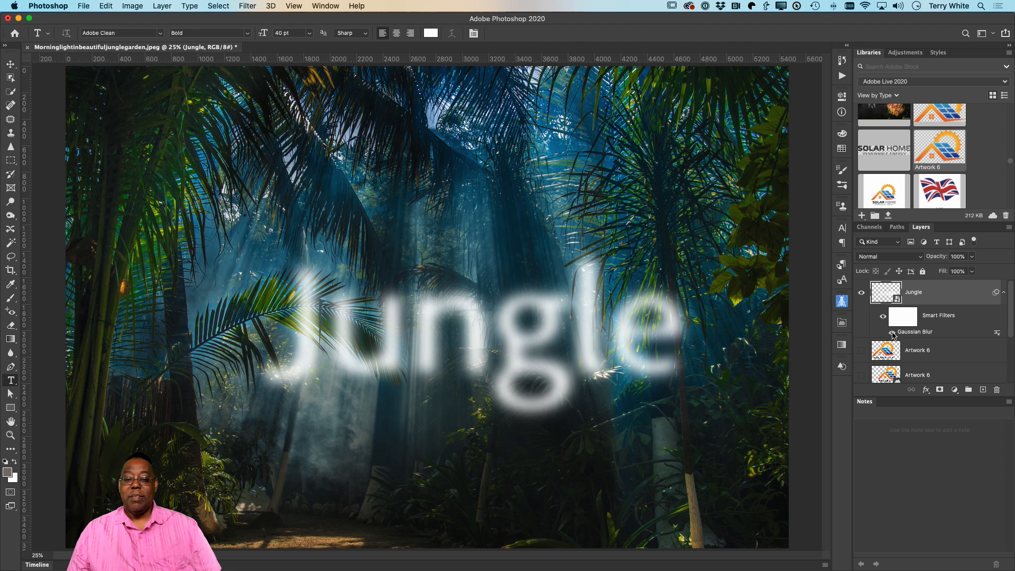
{"action": "left_click", "coordinate": [893, 332]}
{"action": "left_click", "coordinate": [892, 333]}
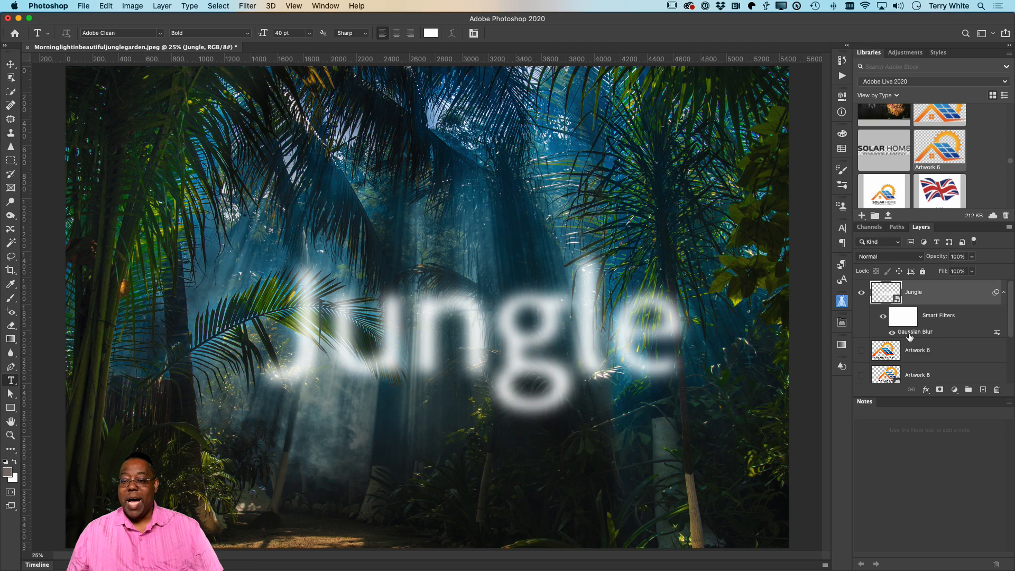
Step: Set the Gaussian Blur smart filter's radius to 79.5 pixels and compare the text with the filter off and on
{"action": "double_click", "coordinate": [915, 331]}
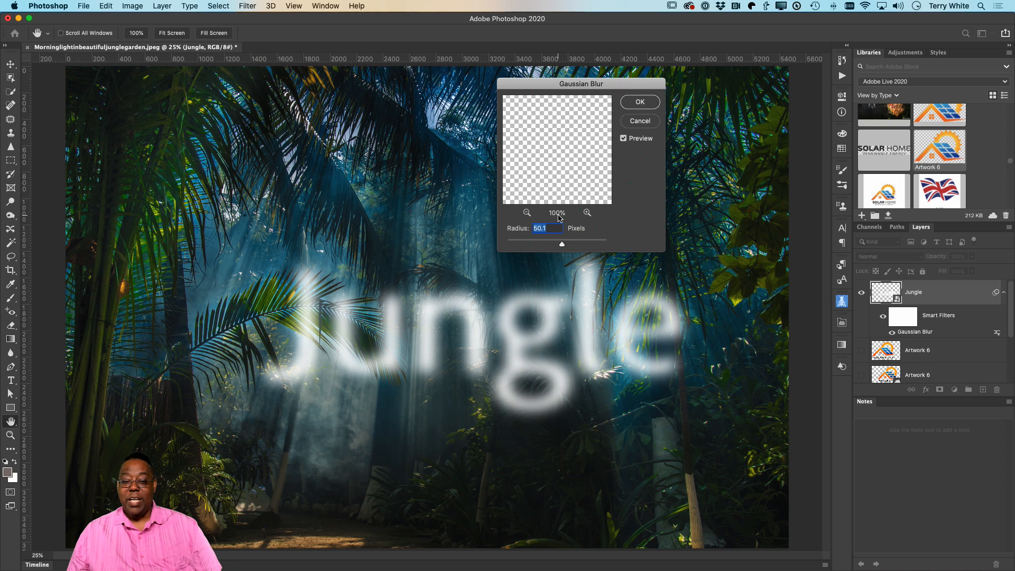
{"action": "mouse_move", "coordinate": [562, 244]}
{"action": "left_mouse_down"}
{"action": "mouse_move", "coordinate": [541, 247]}
{"action": "mouse_move", "coordinate": [568, 246]}
{"action": "left_mouse_up"}
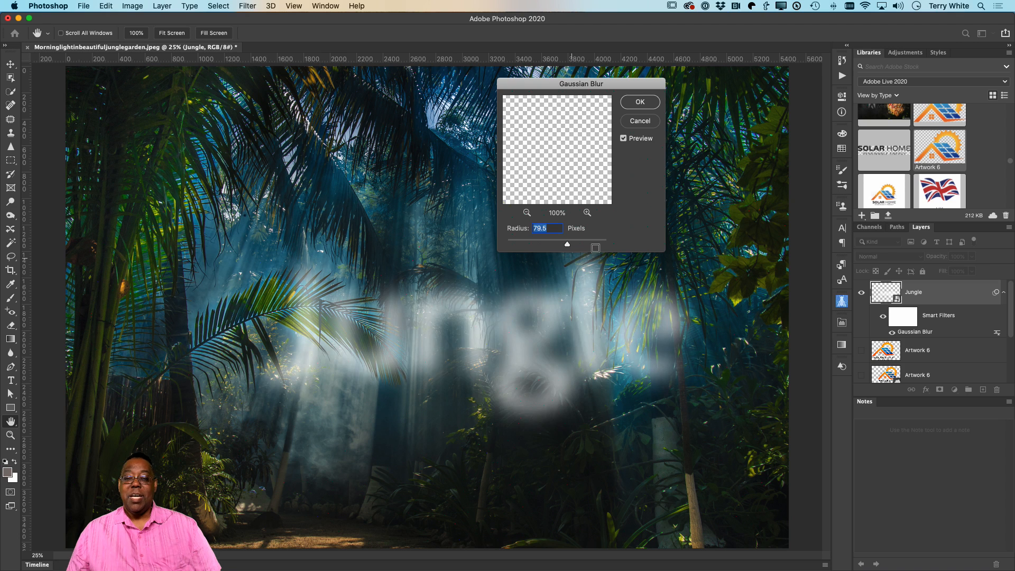
{"action": "left_click", "coordinate": [648, 106]}
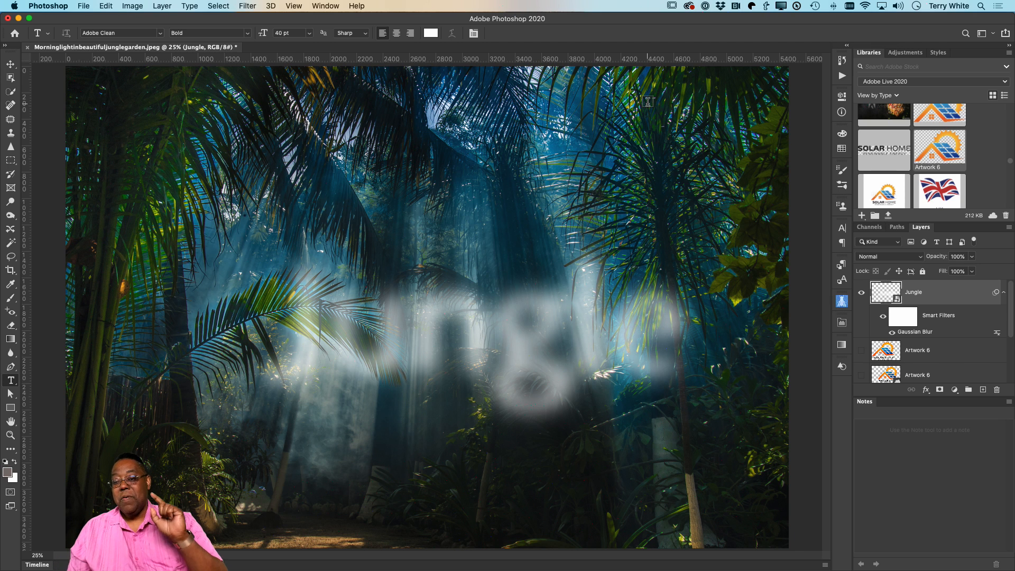
{"action": "left_click", "coordinate": [891, 334]}
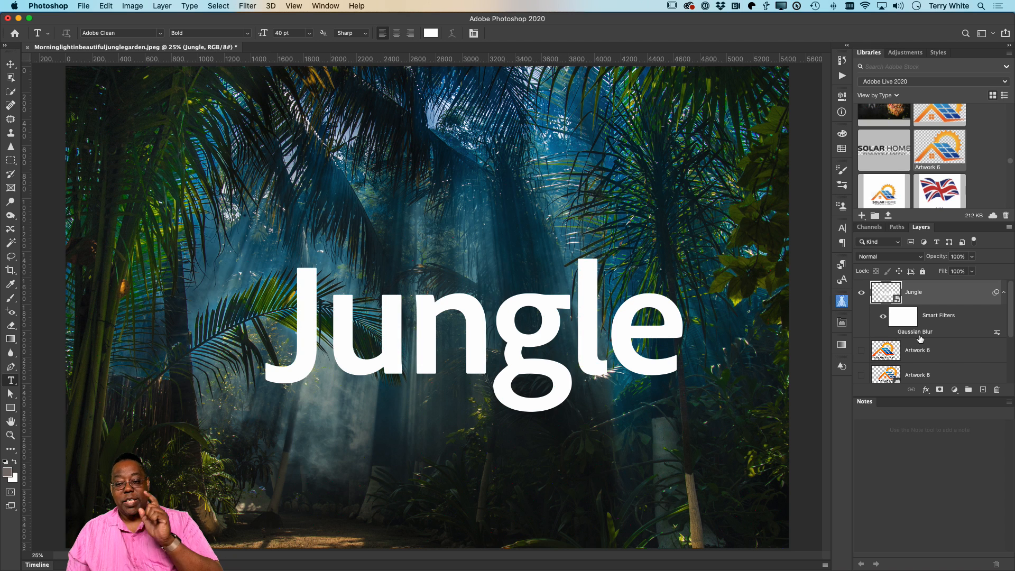
{"action": "left_click", "coordinate": [892, 334]}
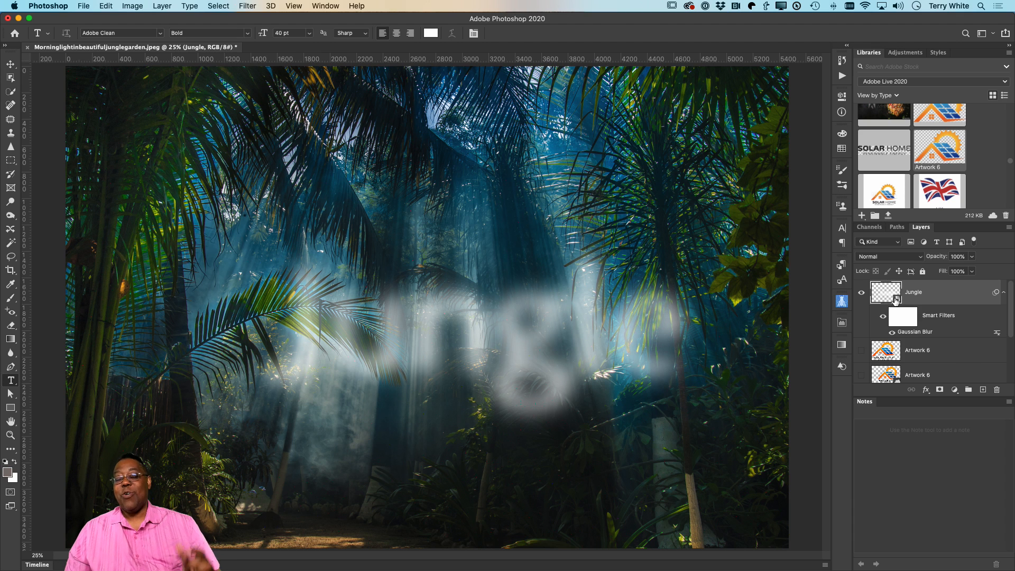
Step: Replace the text inside the Jungle smart object with "Tiger", and save and close its contents document Jungle.psb
{"action": "double_click", "coordinate": [897, 299]}
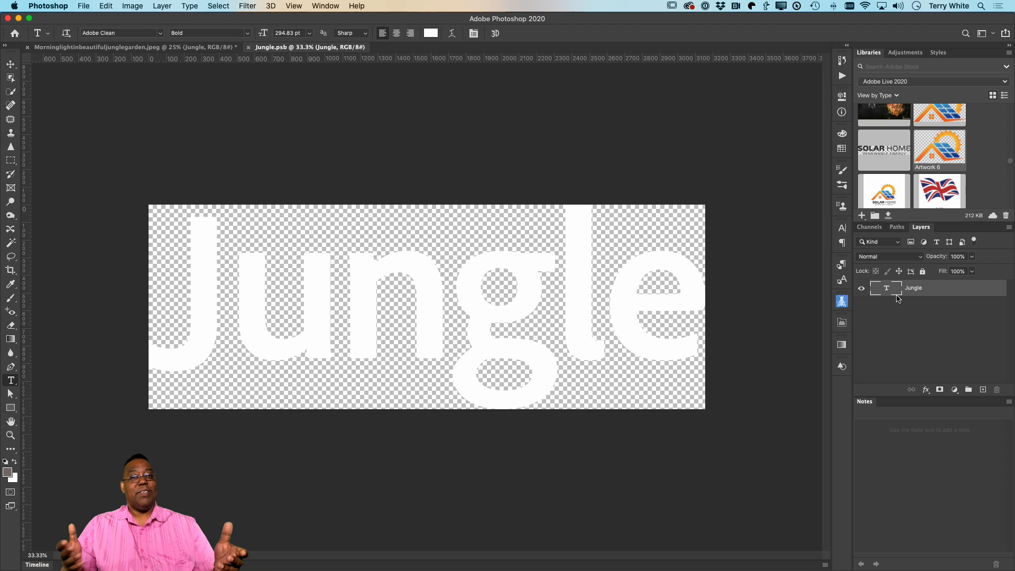
{"action": "left_click", "coordinate": [390, 284]}
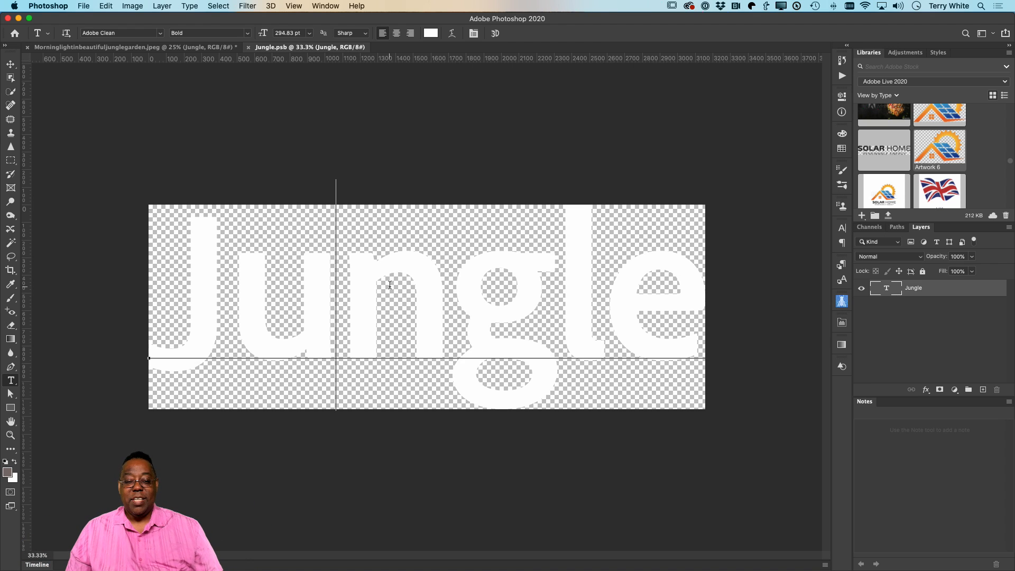
{"action": "key", "text": "super+a"}
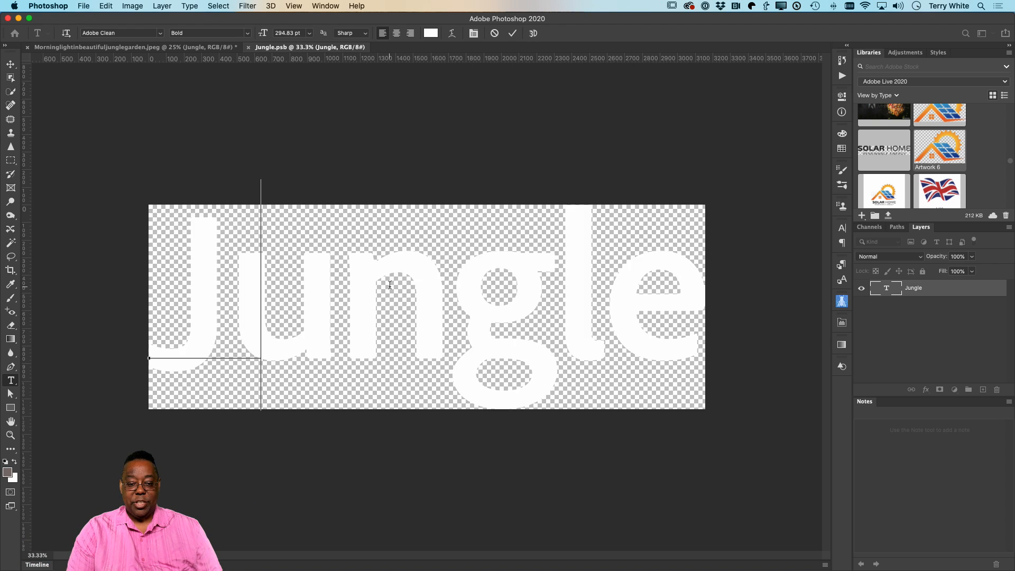
{"action": "type", "text": "Tiger"}
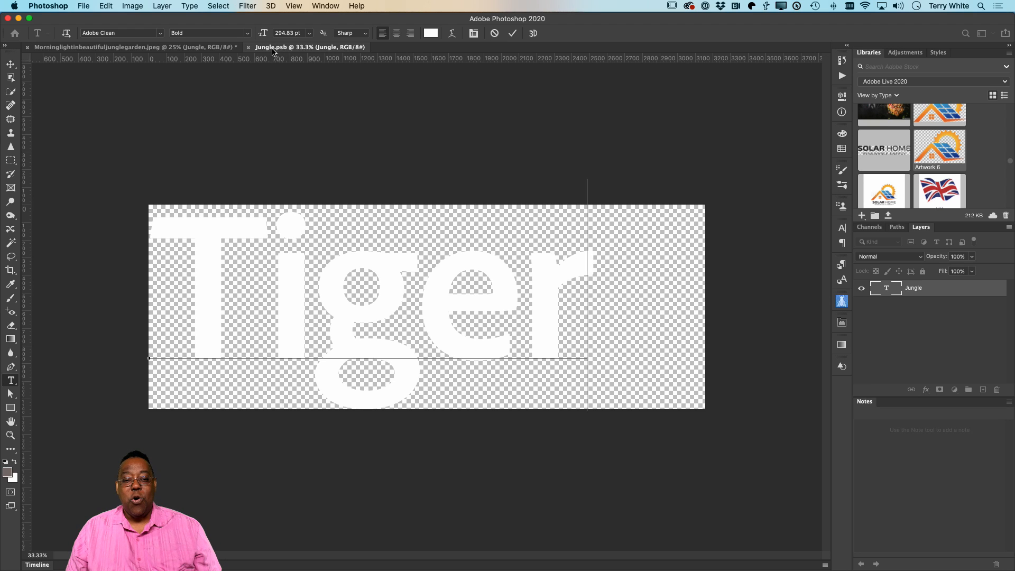
{"action": "key", "text": "alt+super+8"}
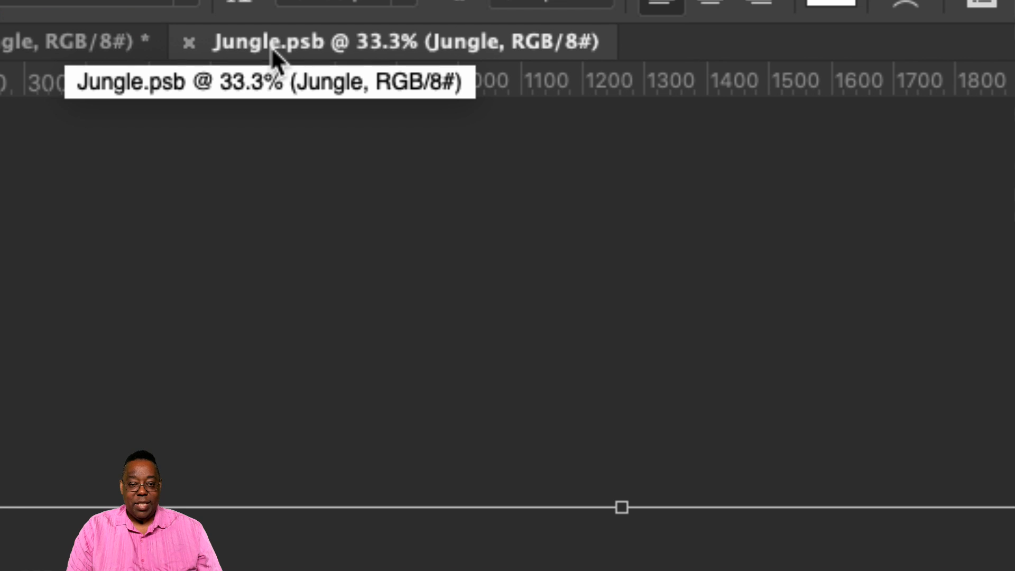
{"action": "key", "text": "alt+super+8"}
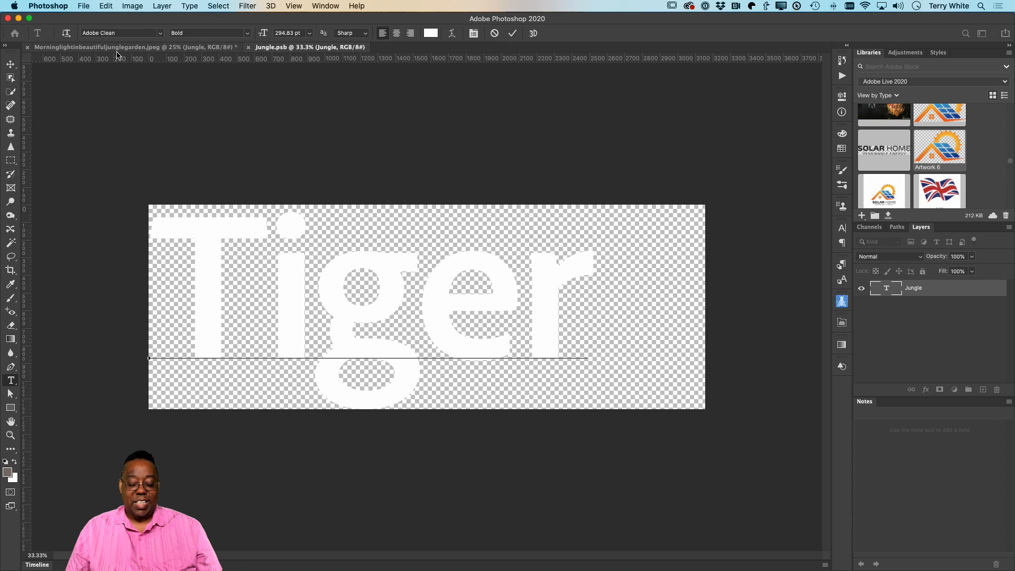
{"action": "key", "text": "alt+super+8"}
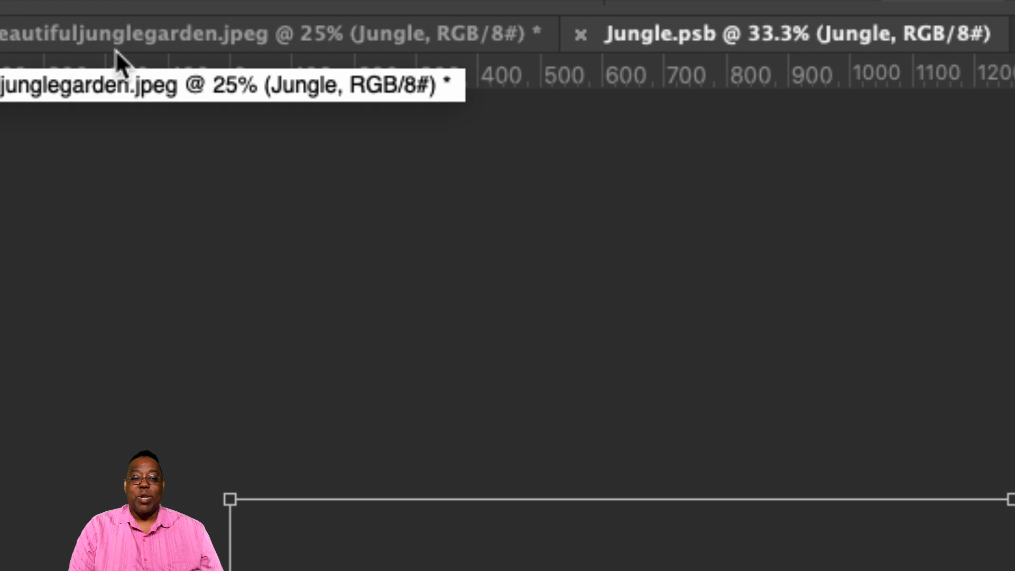
{"action": "key", "text": "alt+super+8"}
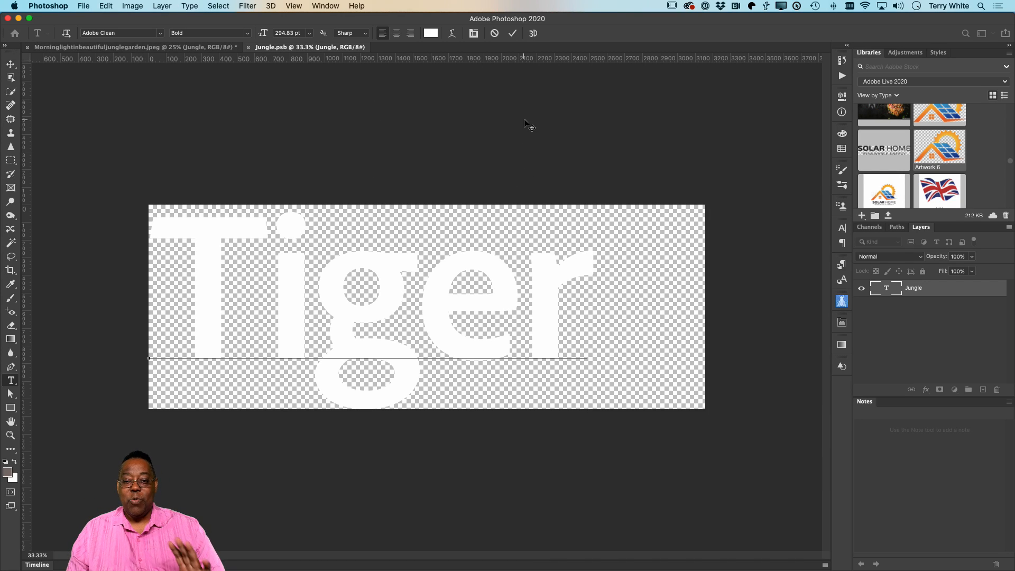
{"action": "left_click", "coordinate": [513, 34]}
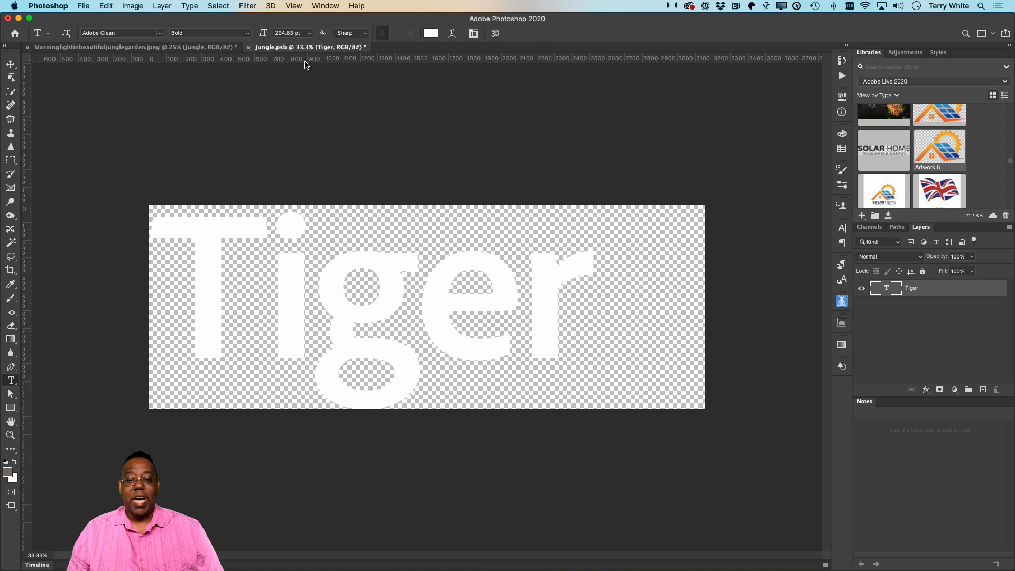
{"action": "left_click", "coordinate": [249, 48]}
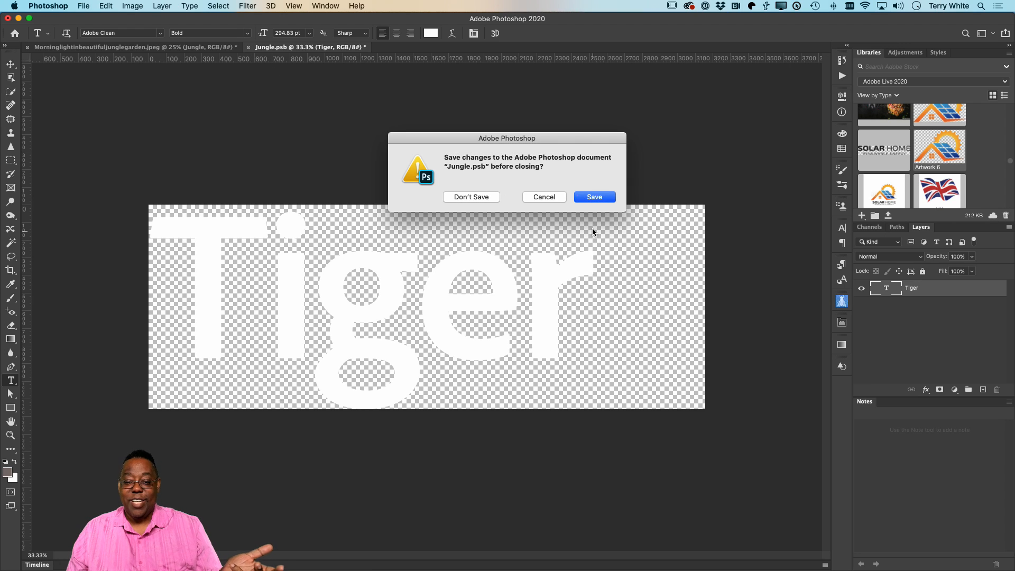
{"action": "left_click", "coordinate": [595, 197]}
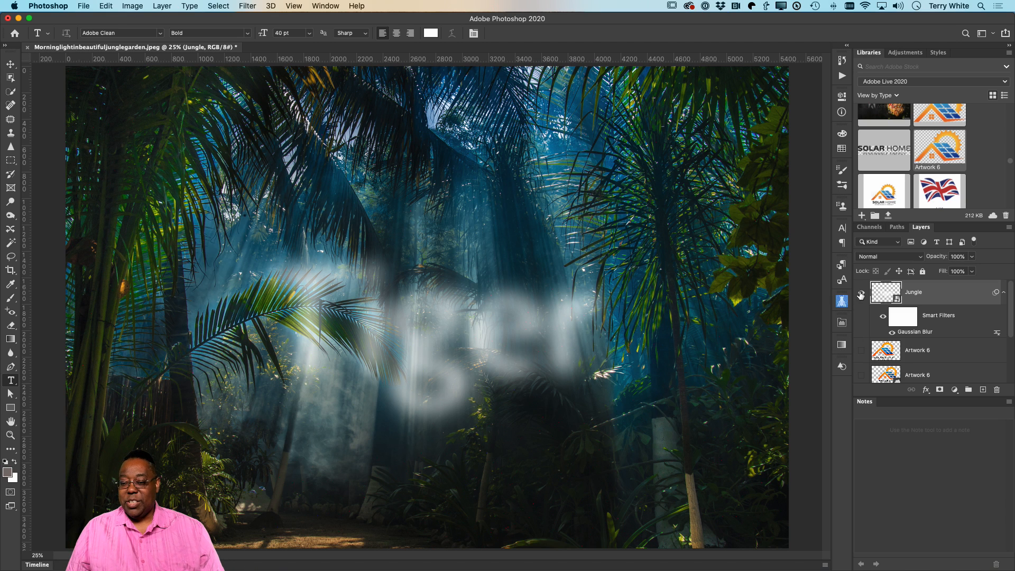
Step: Hide the blurred text layer and delete all the layers above the Background
{"action": "left_click", "coordinate": [862, 291]}
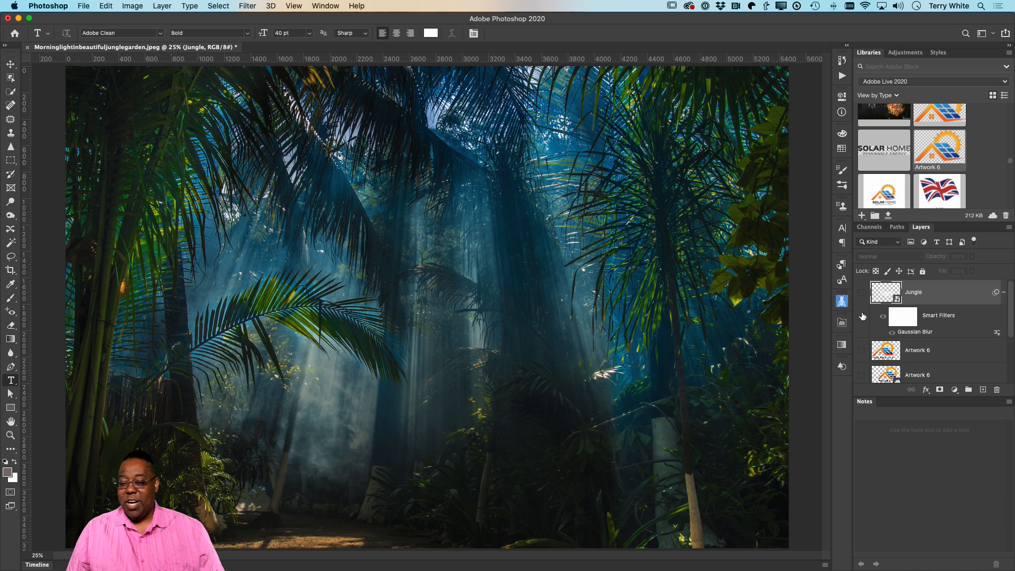
{"action": "scroll", "coordinate": [921, 364], "scroll_direction": "down", "scroll_amount": 5}
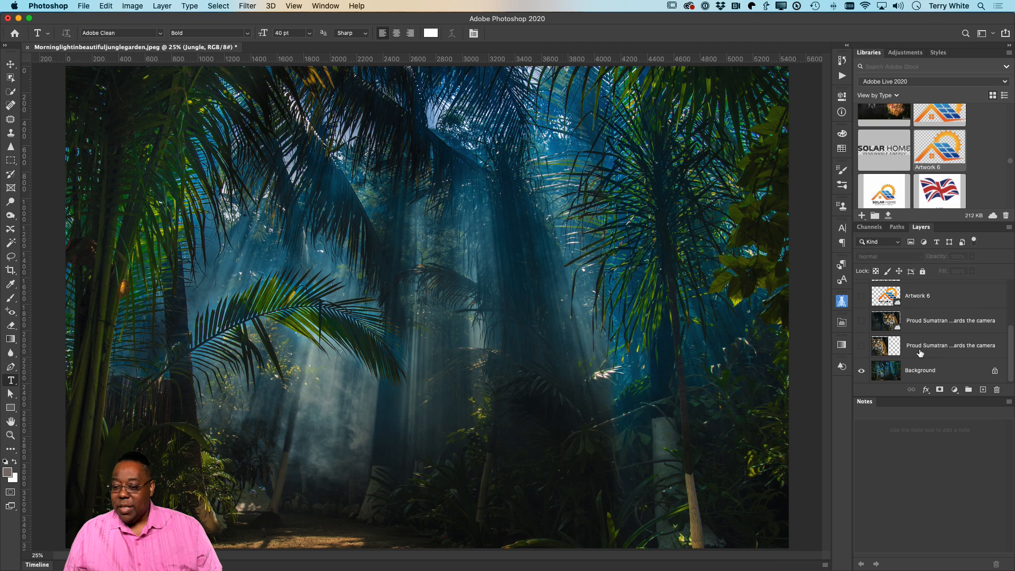
{"action": "left_click", "coordinate": [922, 349], "text": "shift"}
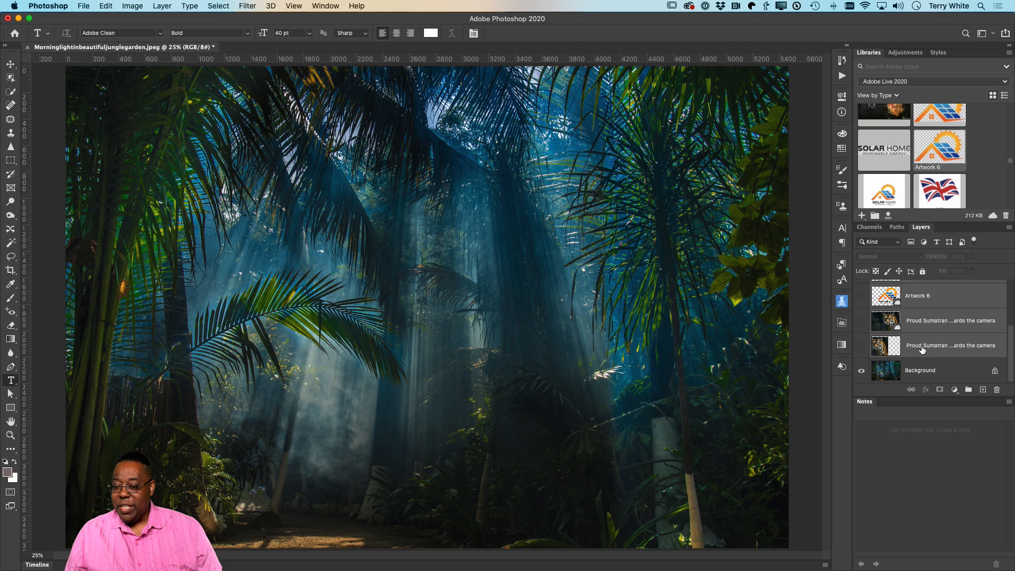
{"action": "left_click_drag", "start_coordinate": [922, 349], "coordinate": [997, 390]}
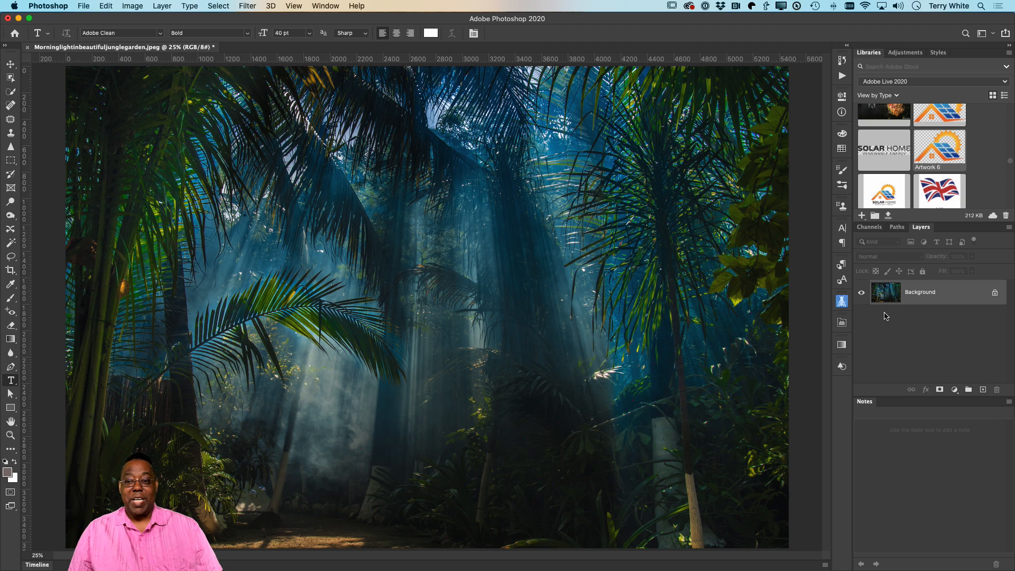
Step: Open the Proud Sumatran Tiger image from the Adobe Live 2020 library as its own document
{"action": "scroll", "coordinate": [898, 171], "scroll_direction": "up", "scroll_amount": 4}
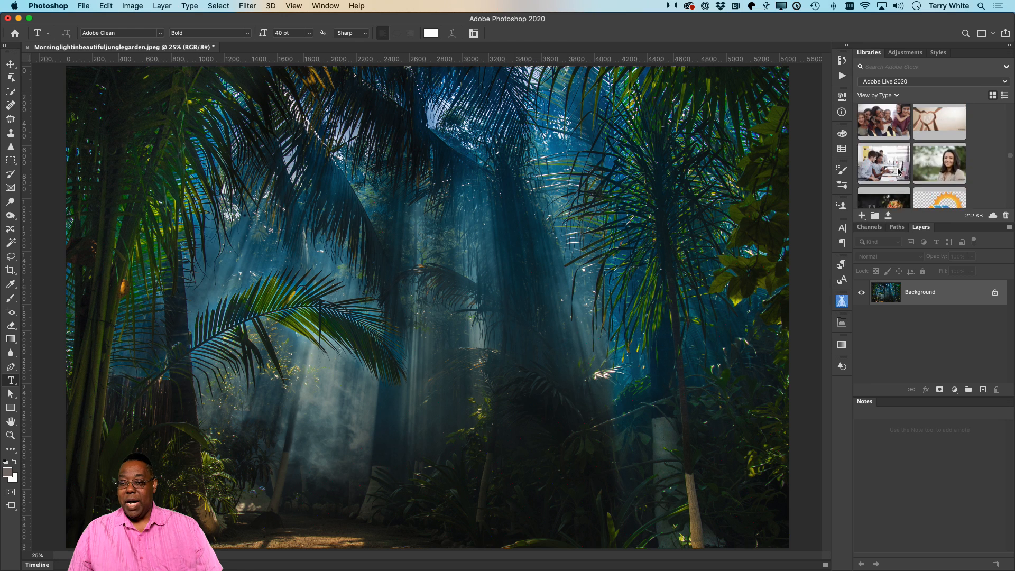
{"action": "scroll", "coordinate": [898, 170], "scroll_direction": "up", "scroll_amount": 8}
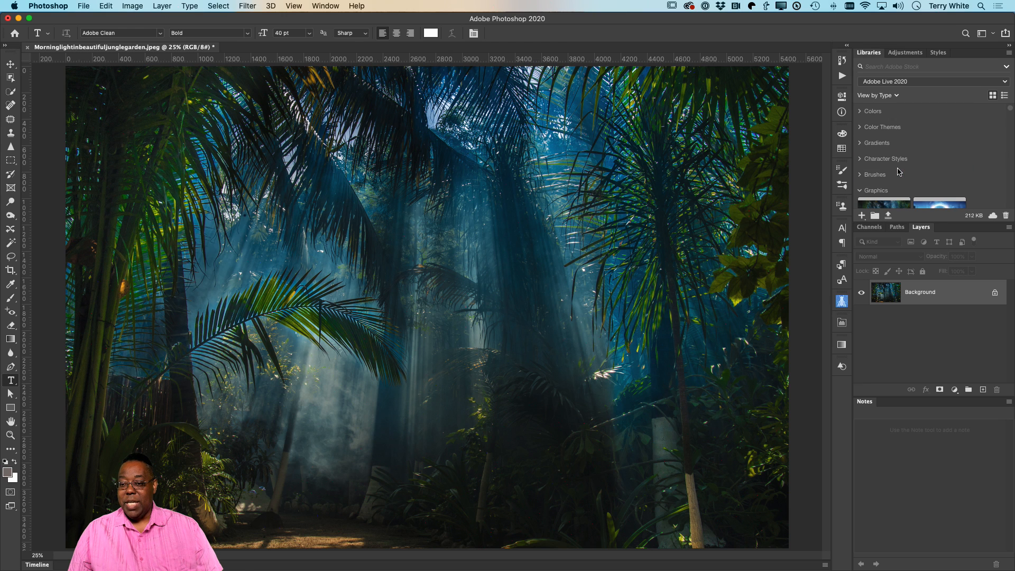
{"action": "scroll", "coordinate": [898, 171], "scroll_direction": "down", "scroll_amount": 5}
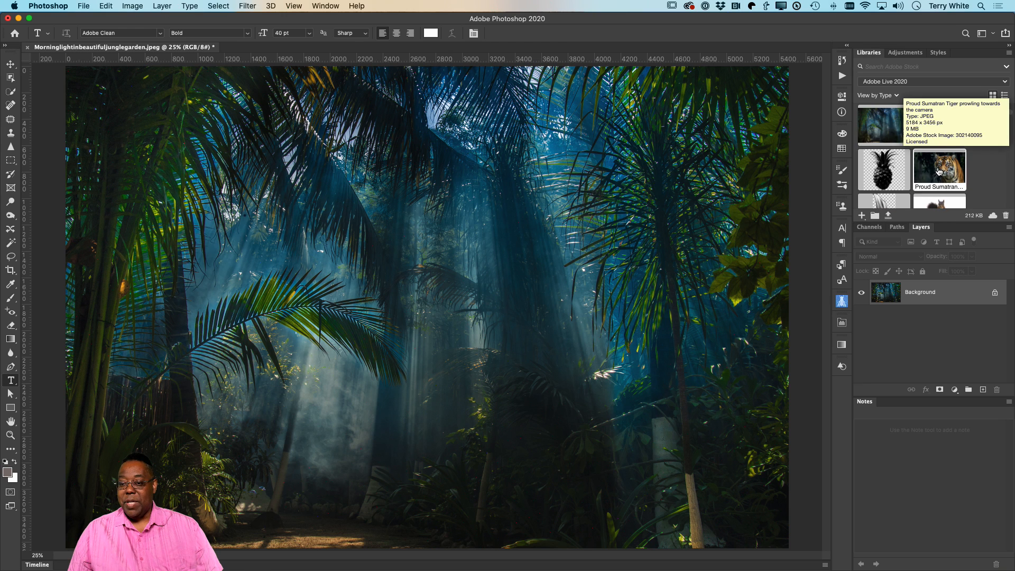
{"action": "double_click", "coordinate": [940, 170]}
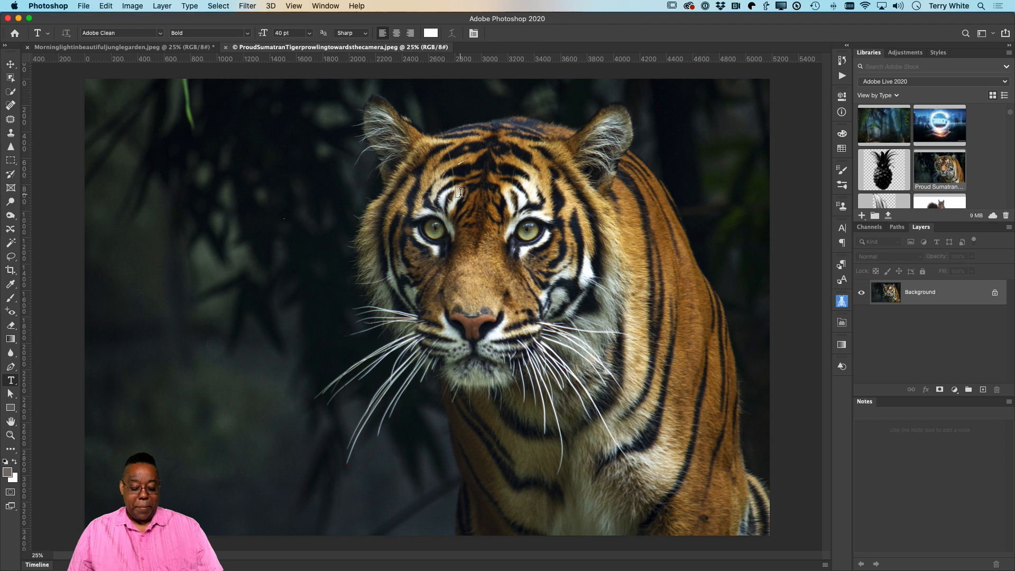
Step: Copy the tiger image into the jungle garden document as a new pixel layer covering most of the canvas
{"action": "key", "text": "v"}
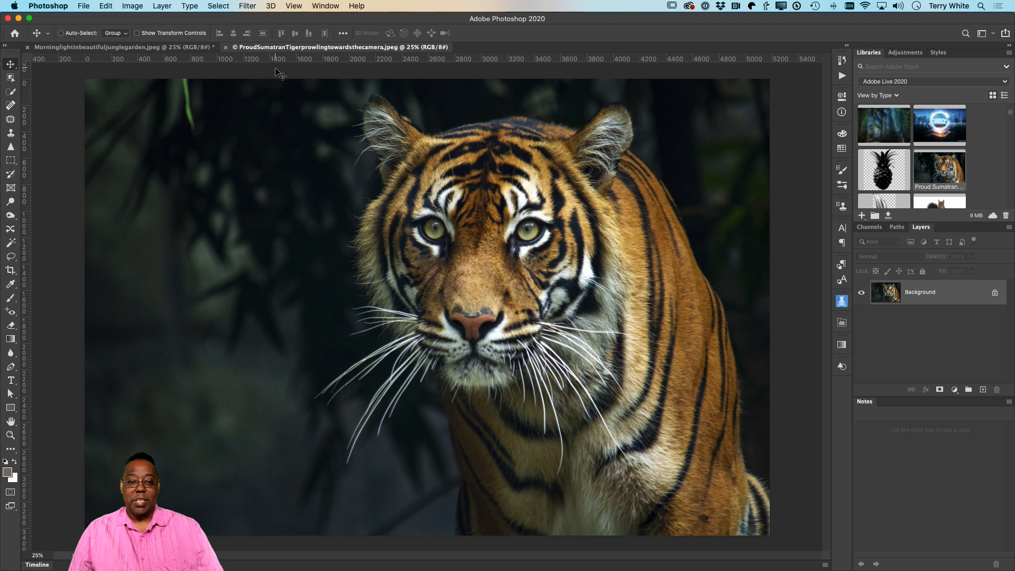
{"action": "left_click", "coordinate": [132, 47]}
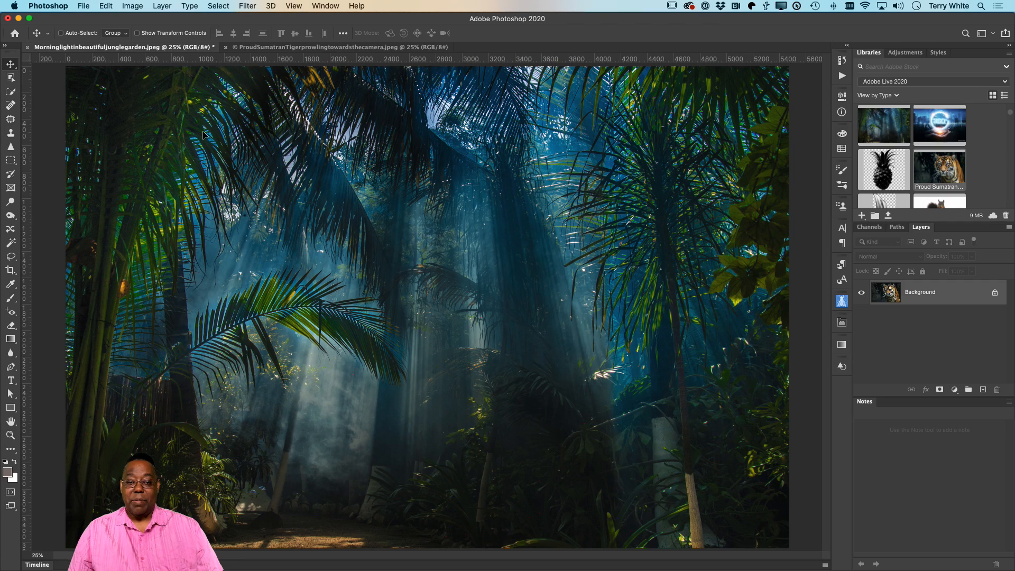
{"action": "left_click_drag", "start_coordinate": [296, 225], "coordinate": [463, 303]}
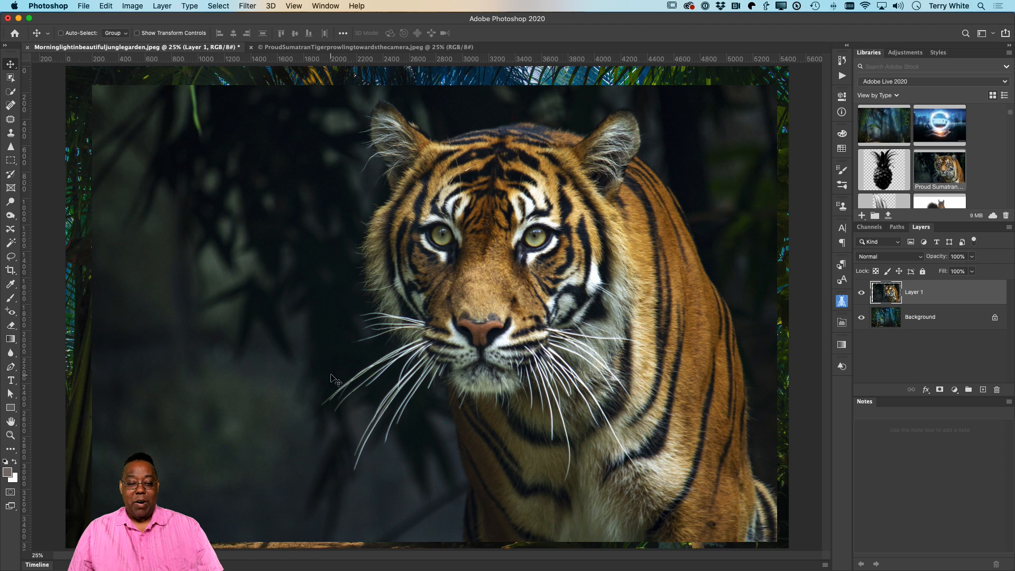
Step: Add the white text "Tiger", enlarge it to about 205.82 pt and position it in the dark lower area beside the tiger's whiskers
{"action": "key", "text": "t"}
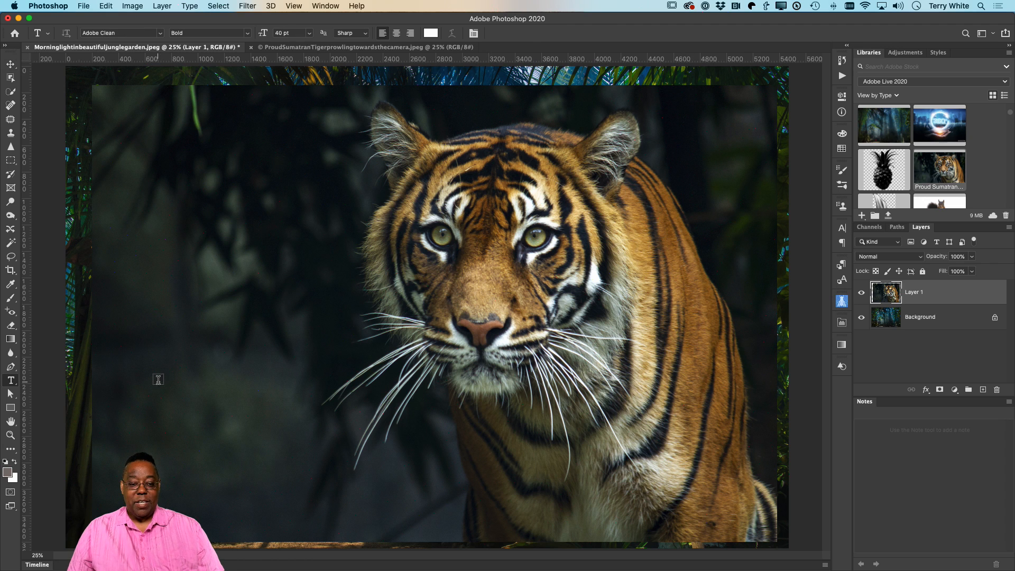
{"action": "left_click", "coordinate": [159, 381]}
{"action": "type", "text": "Tiger"}
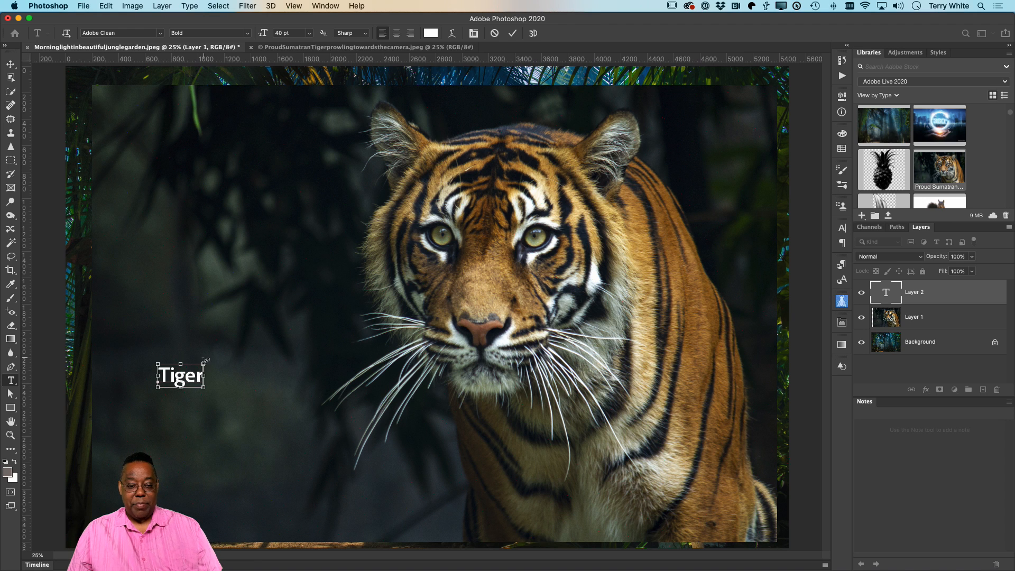
{"action": "left_click_drag", "start_coordinate": [203, 365], "coordinate": [402, 266]}
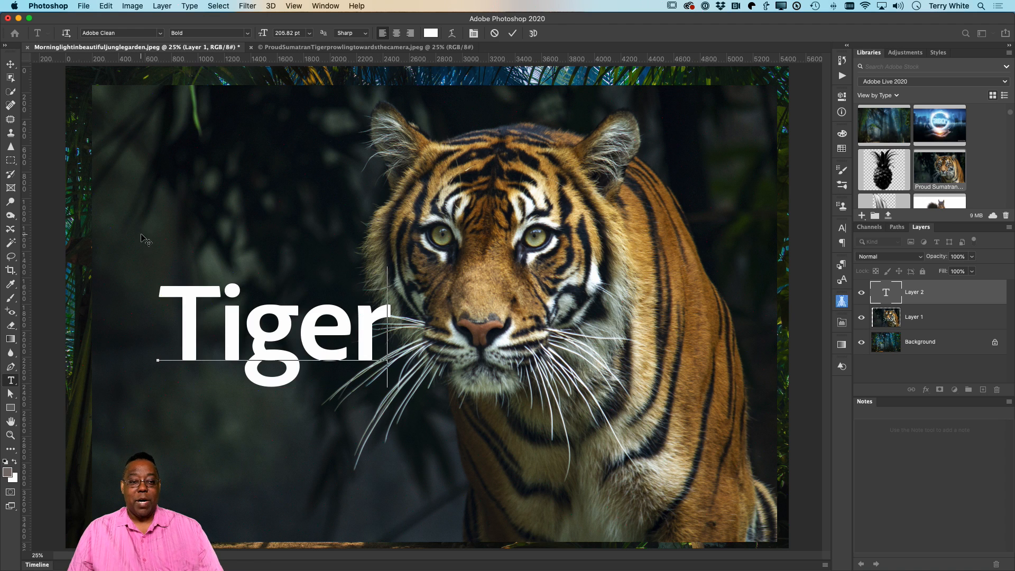
{"action": "left_click", "coordinate": [11, 63]}
{"action": "left_click_drag", "start_coordinate": [232, 328], "coordinate": [192, 418]}
Step: Look through the Adobe Live 2020 library for the UK flag vector graphic
{"action": "scroll", "coordinate": [948, 165], "scroll_direction": "down", "scroll_amount": 5}
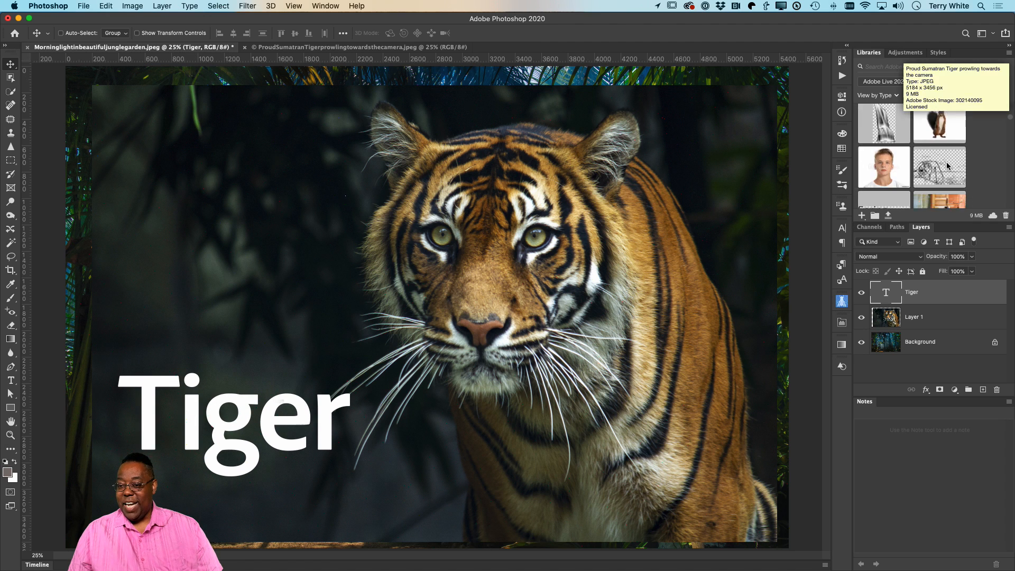
{"action": "scroll", "coordinate": [949, 165], "scroll_direction": "up", "scroll_amount": 10}
{"action": "scroll", "coordinate": [947, 165], "scroll_direction": "down", "scroll_amount": 5}
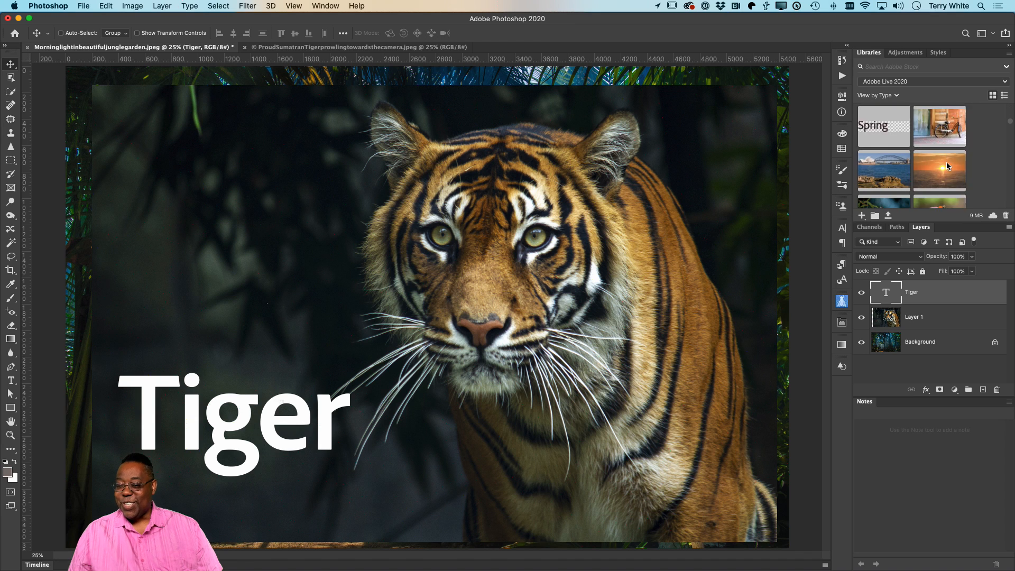
{"action": "scroll", "coordinate": [946, 166], "scroll_direction": "down", "scroll_amount": 8}
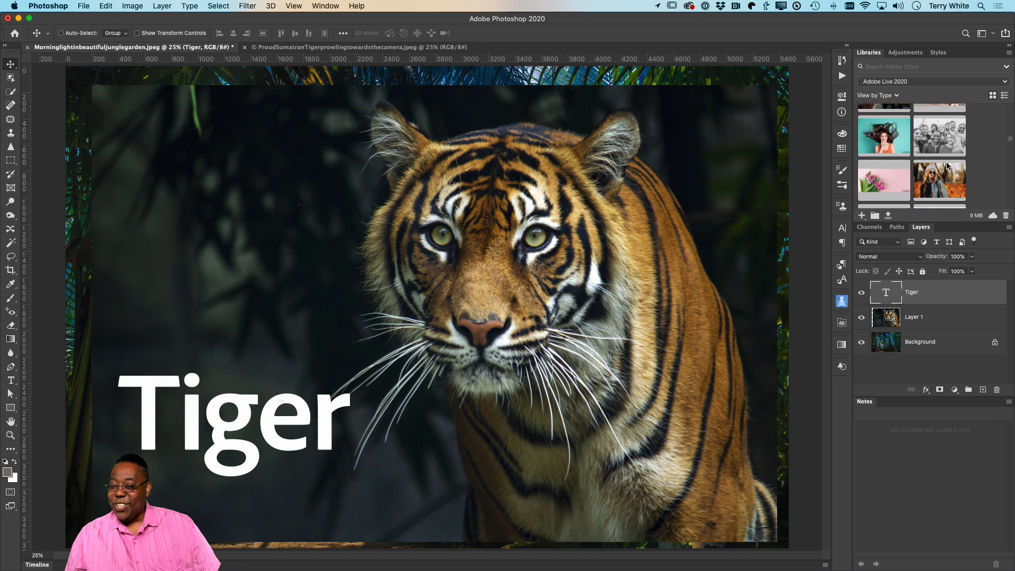
{"action": "scroll", "coordinate": [946, 166], "scroll_direction": "down", "scroll_amount": 8}
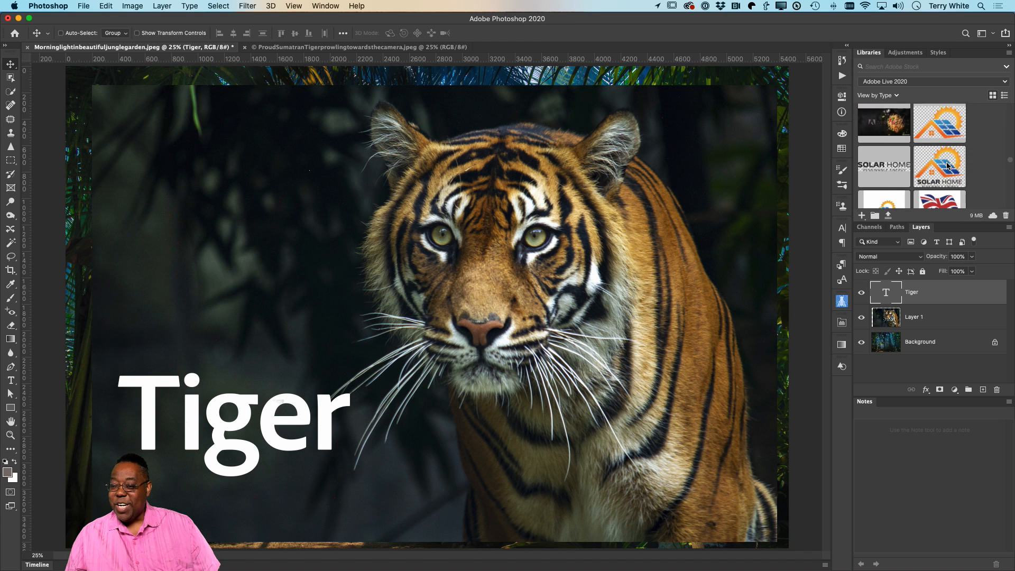
{"action": "left_click_drag", "start_coordinate": [946, 165], "coordinate": [185, 275]}
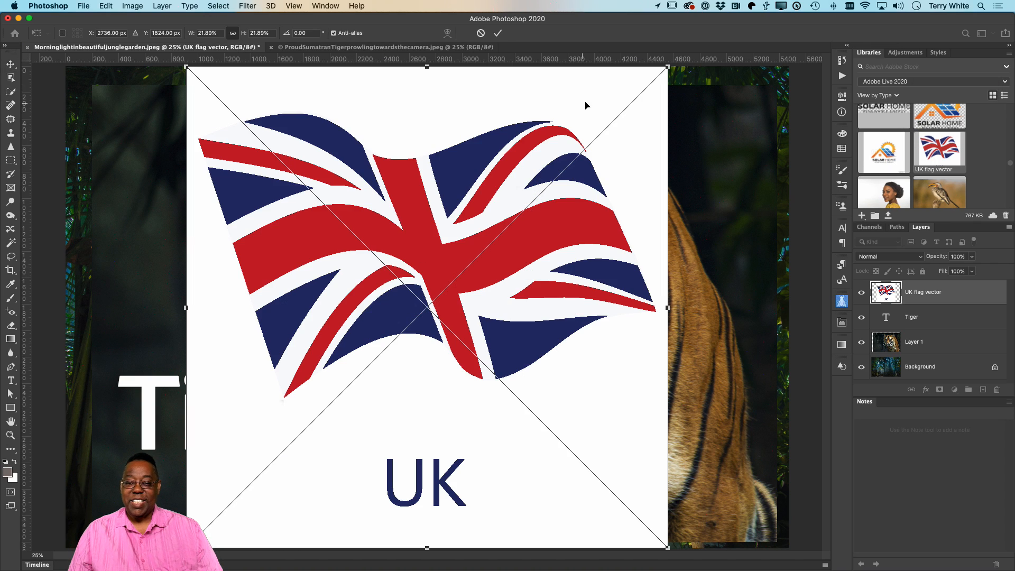
{"action": "left_click_drag", "start_coordinate": [668, 66], "coordinate": [324, 336]}
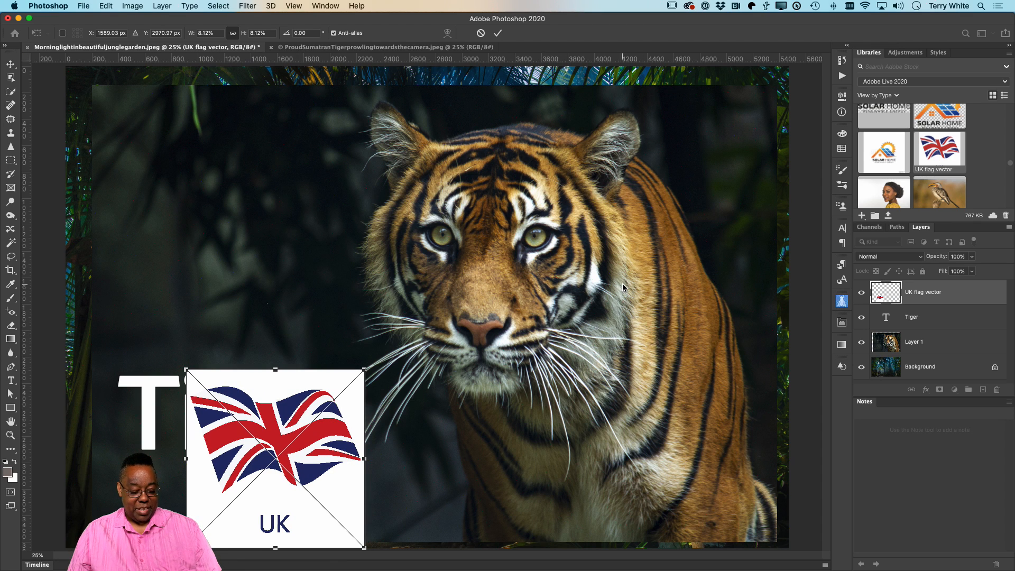
{"action": "key", "text": "Escape"}
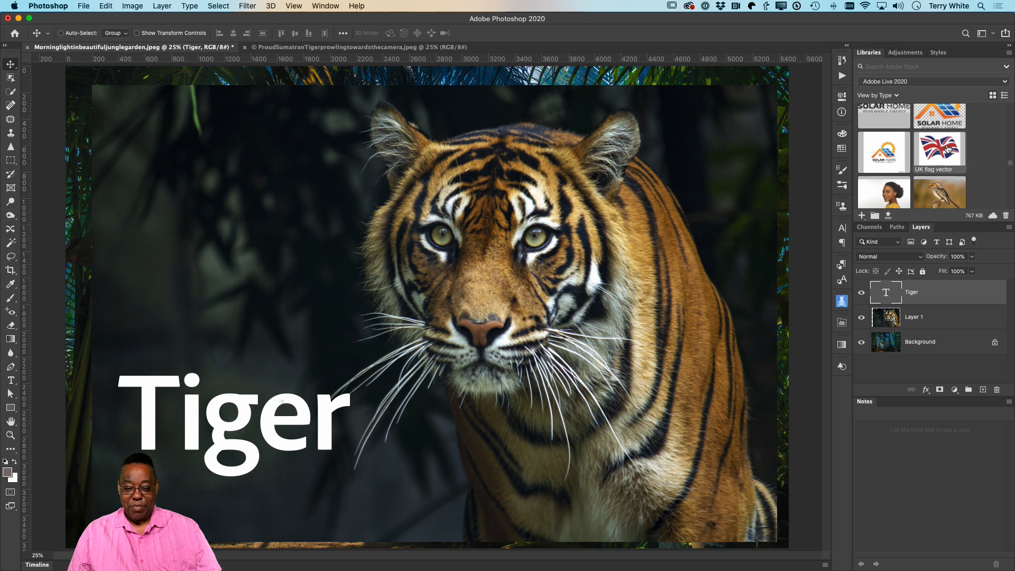
Step: Place the UK flag vector above the Tiger text at about 1052 px square and rasterize its layer
{"action": "left_click_drag", "start_coordinate": [948, 150], "coordinate": [327, 223]}
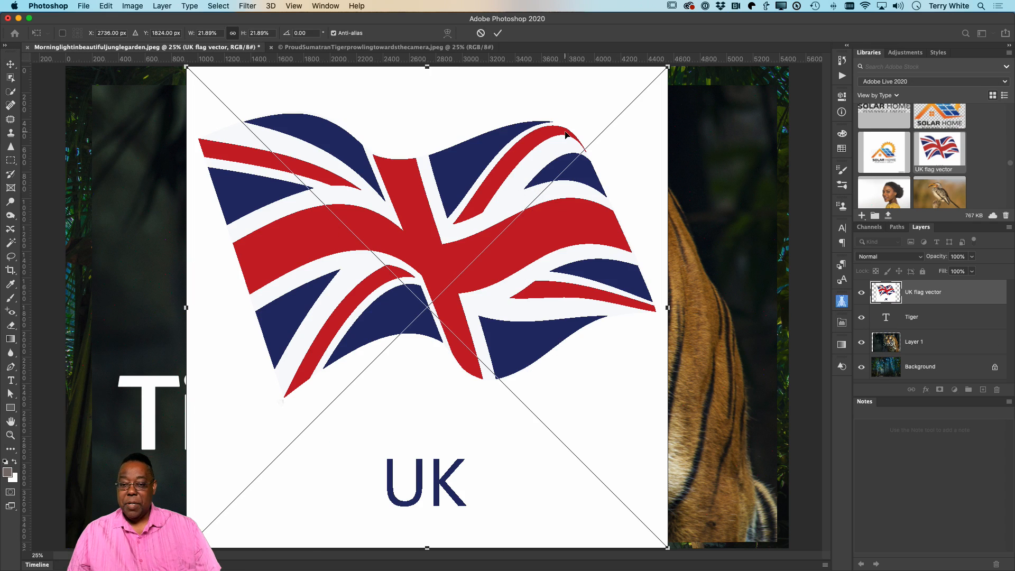
{"action": "left_click_drag", "start_coordinate": [666, 67], "coordinate": [297, 437]}
{"action": "left_click_drag", "start_coordinate": [237, 476], "coordinate": [227, 279]}
{"action": "left_click_drag", "start_coordinate": [290, 240], "coordinate": [323, 208]}
{"action": "key", "text": "Return"}
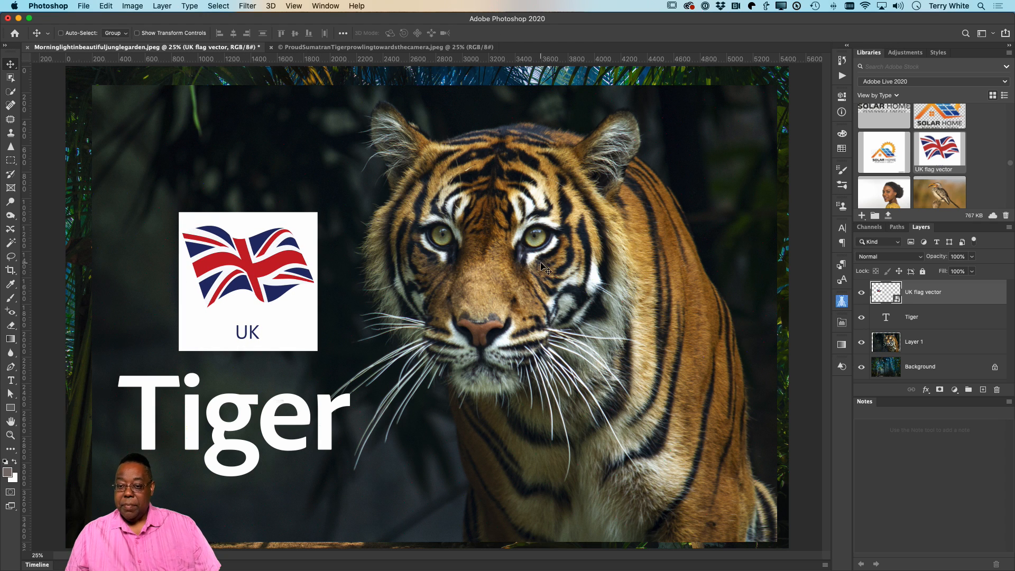
{"action": "right_click", "coordinate": [955, 299]}
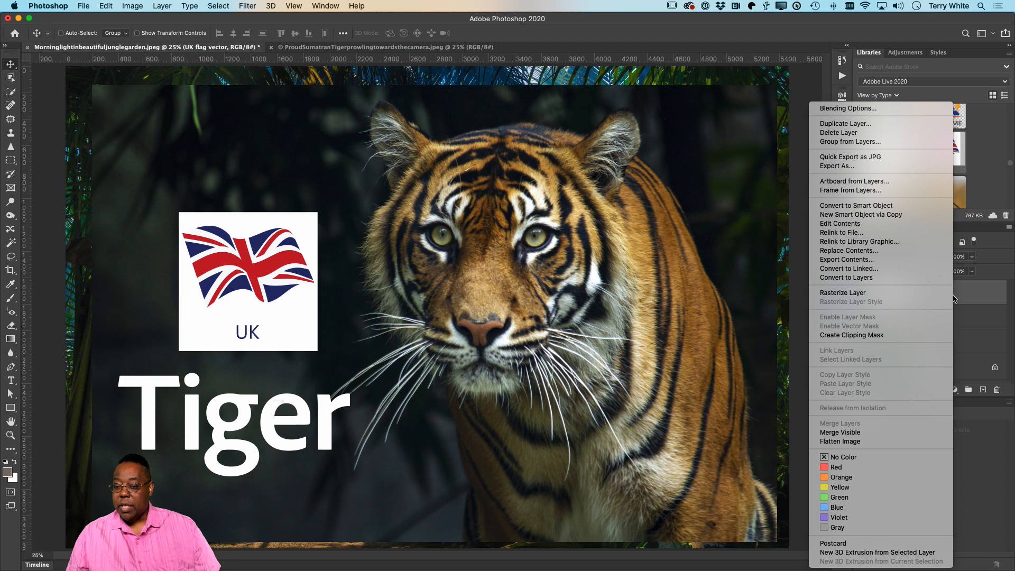
{"action": "left_click", "coordinate": [910, 293]}
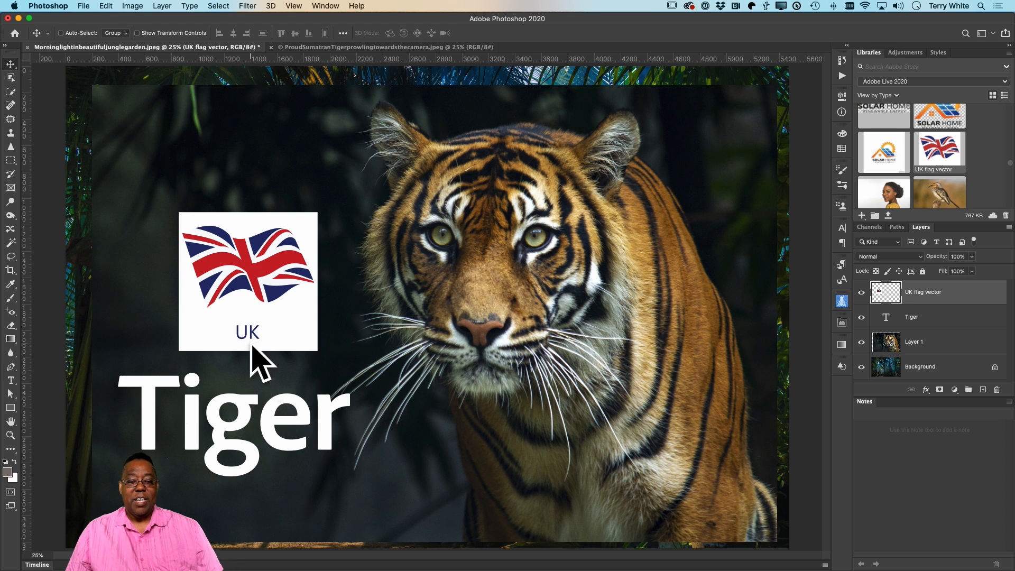
{"action": "left_click", "coordinate": [893, 256]}
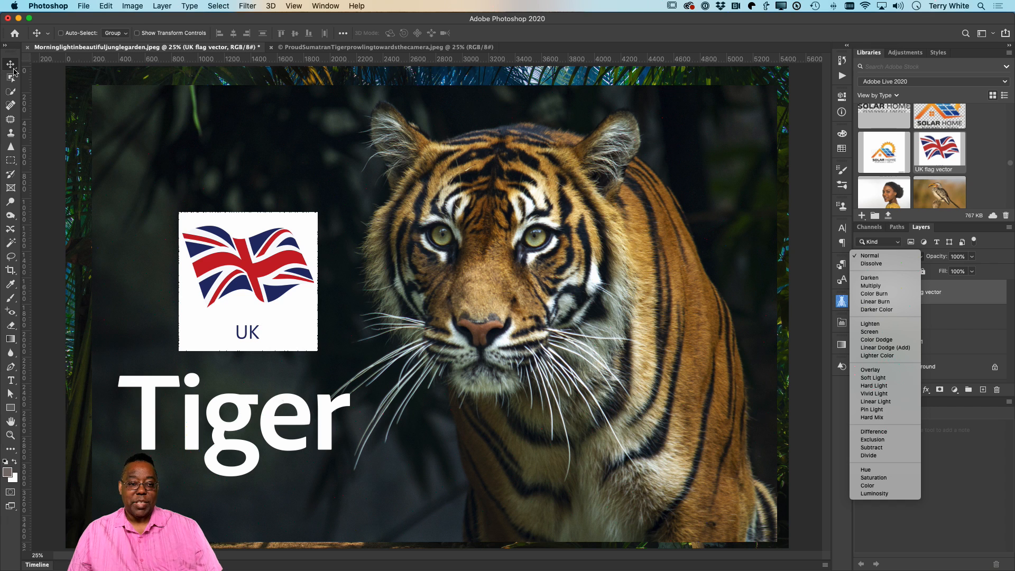
{"action": "left_click", "coordinate": [107, 114]}
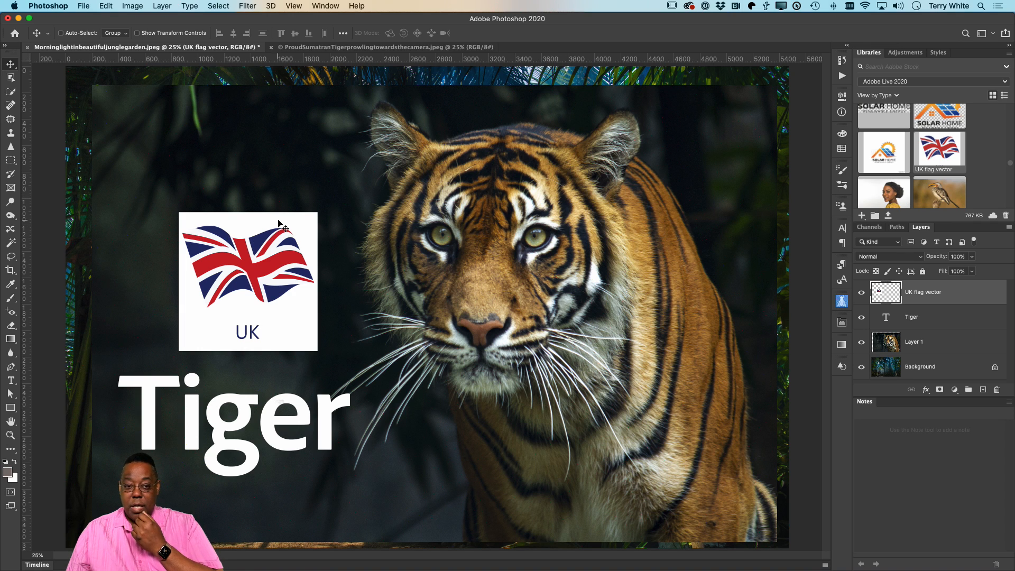
{"action": "left_click", "coordinate": [219, 5]}
{"action": "left_click", "coordinate": [507, 109]}
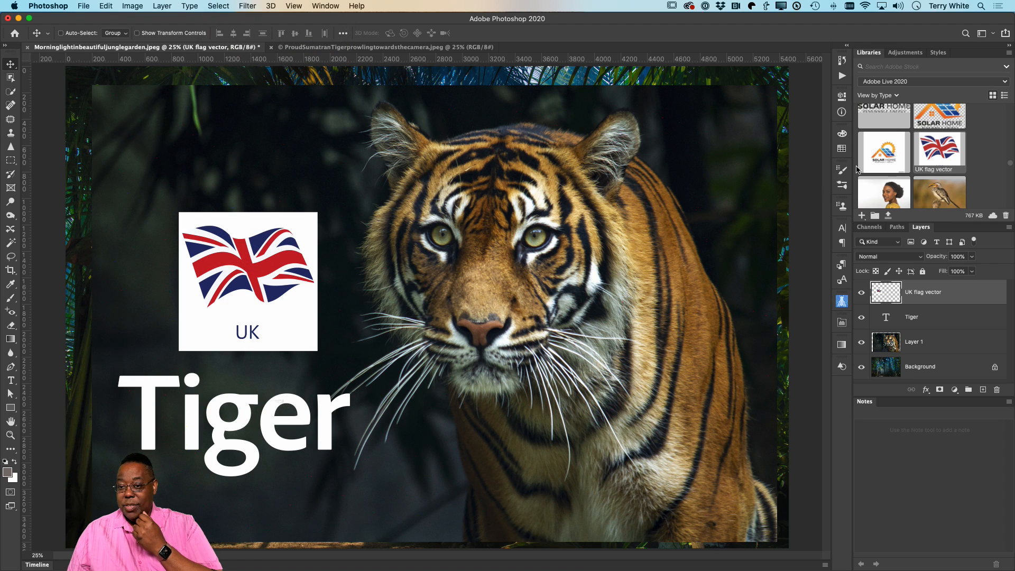
Step: Remove the background of the UK flag vector layer and move the flag down to sit just above the Tiger text
{"action": "left_click", "coordinate": [842, 97]}
{"action": "left_click", "coordinate": [652, 256]}
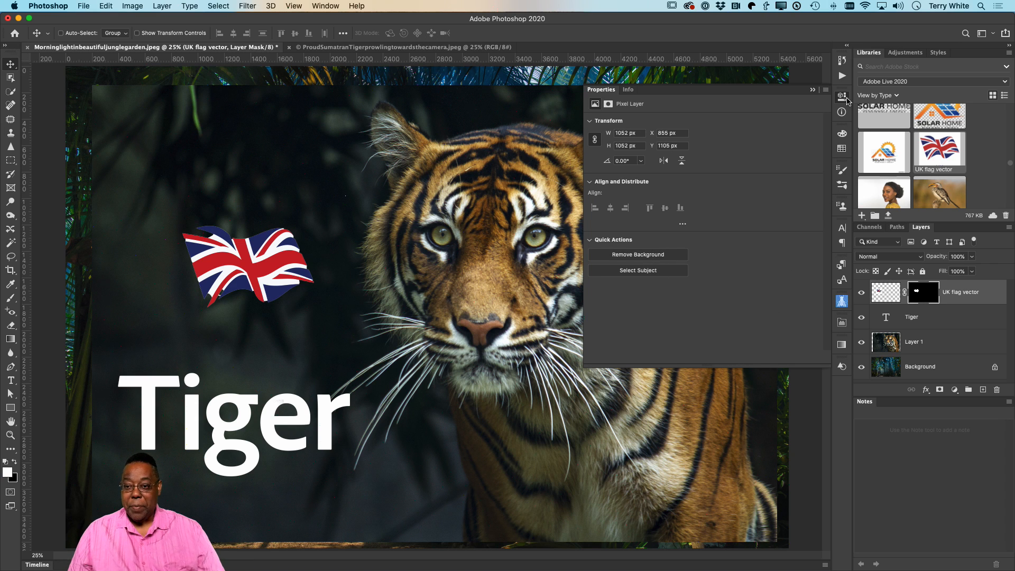
{"action": "left_click", "coordinate": [813, 90]}
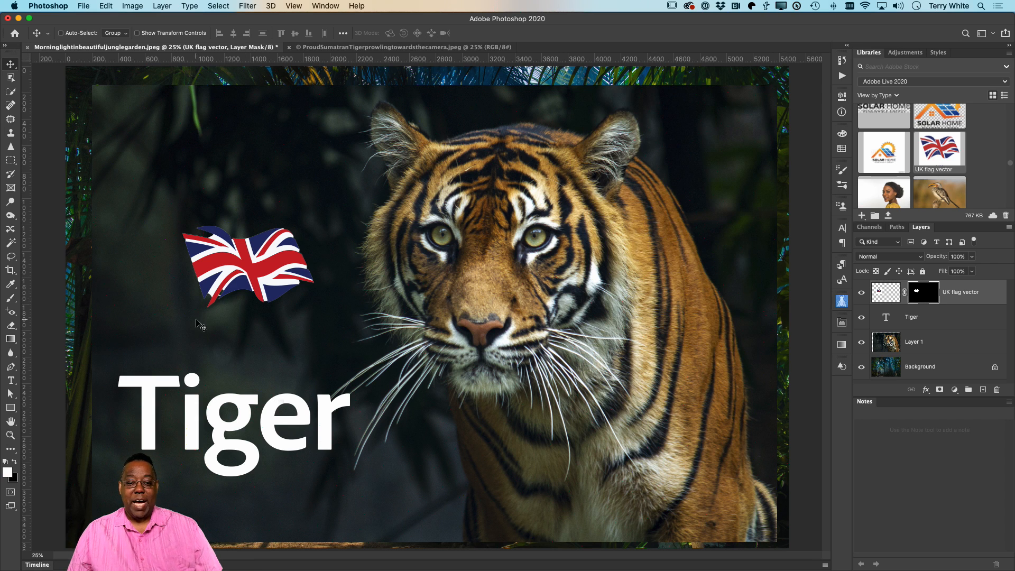
{"action": "left_click_drag", "start_coordinate": [227, 264], "coordinate": [233, 338]}
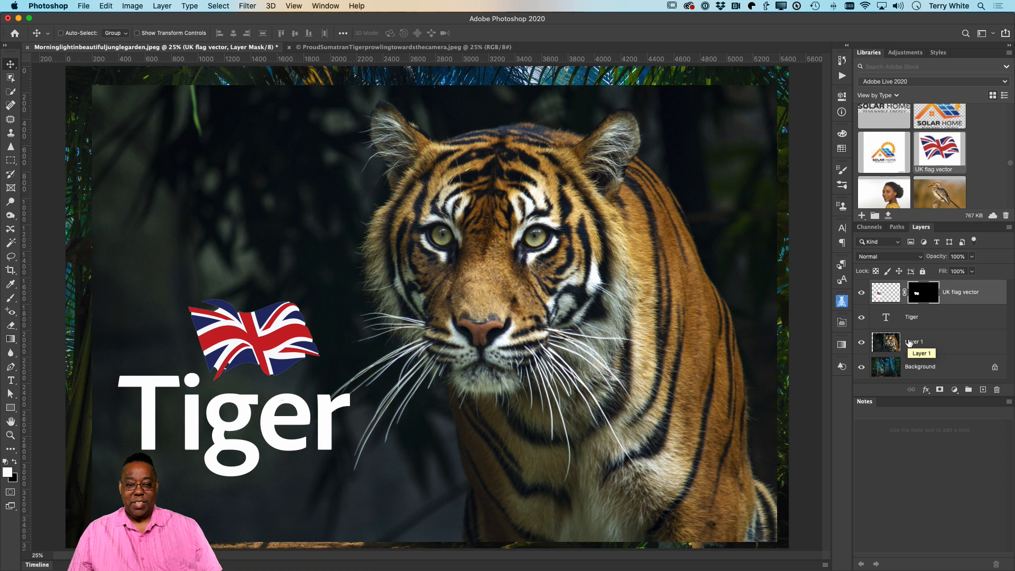
Step: Remove the background of the tiger image on Layer 1 so the jungle shows behind it
{"action": "left_click", "coordinate": [946, 350]}
{"action": "left_click", "coordinate": [225, 5]}
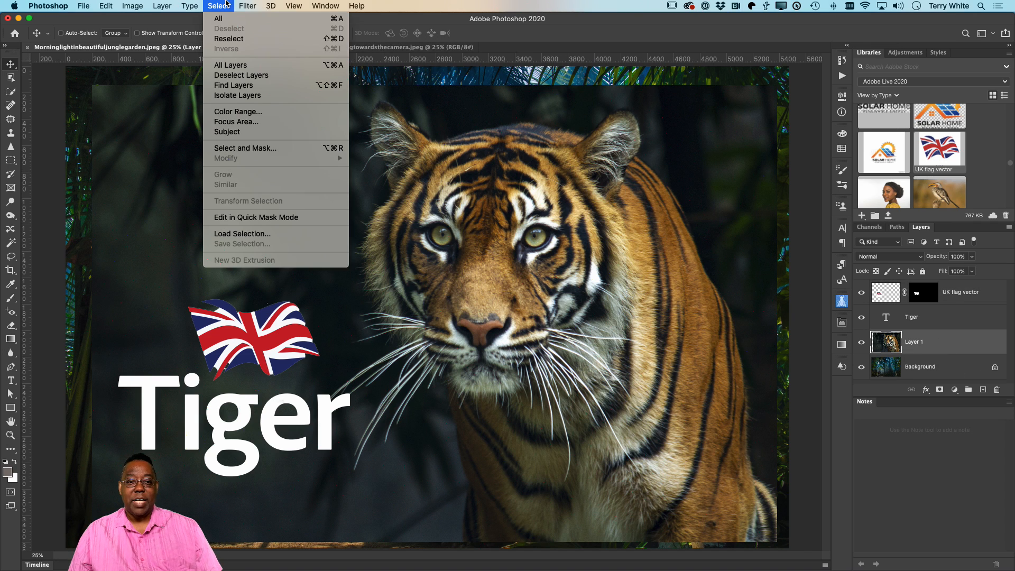
{"action": "key", "text": "Escape"}
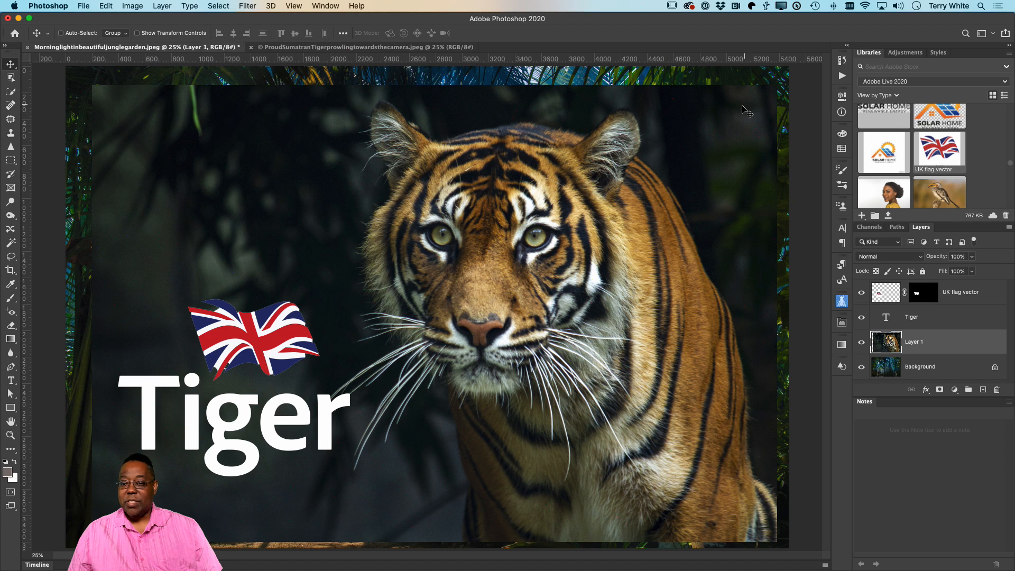
{"action": "left_click", "coordinate": [842, 98]}
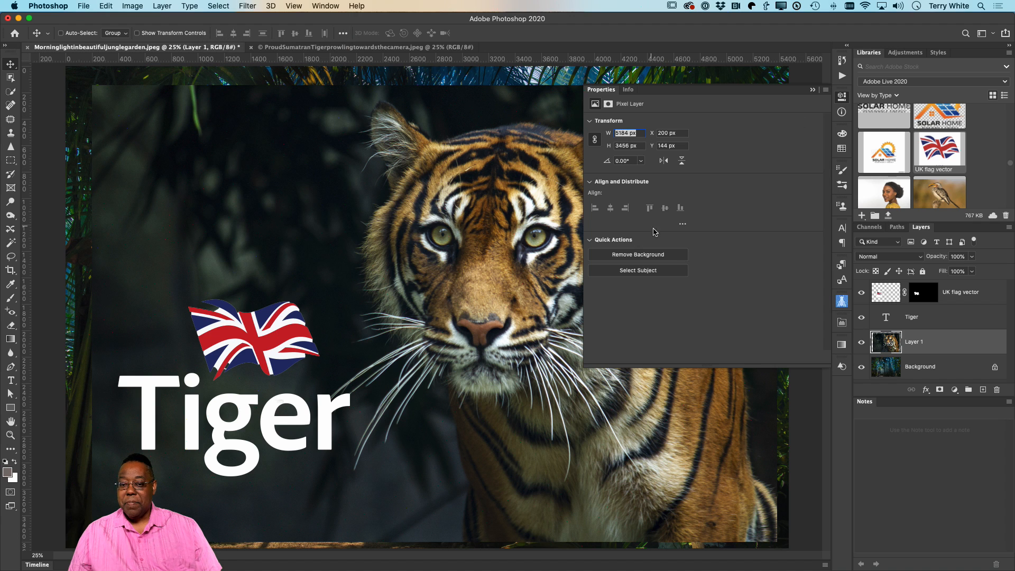
{"action": "left_click", "coordinate": [647, 256]}
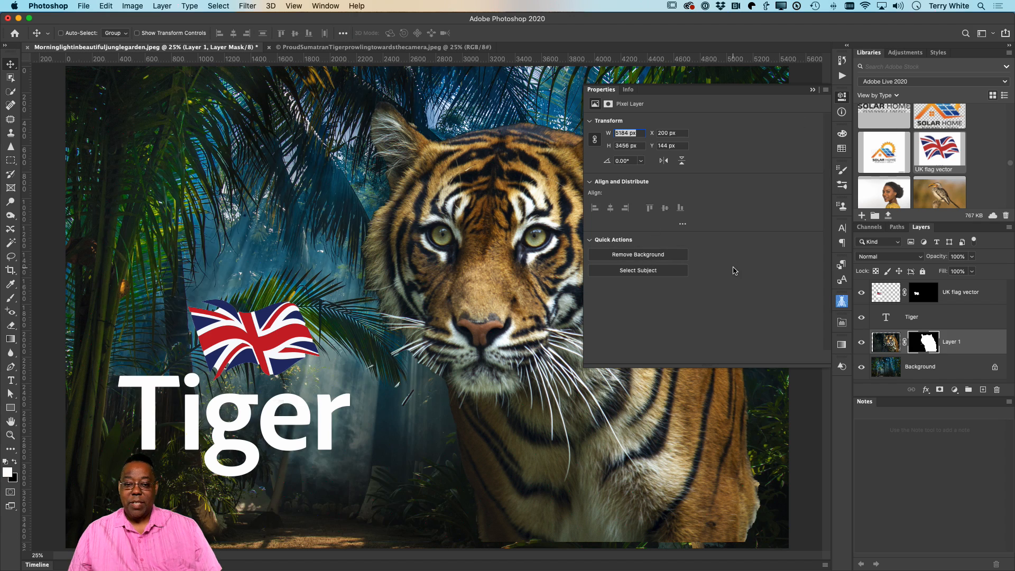
{"action": "left_click", "coordinate": [813, 91]}
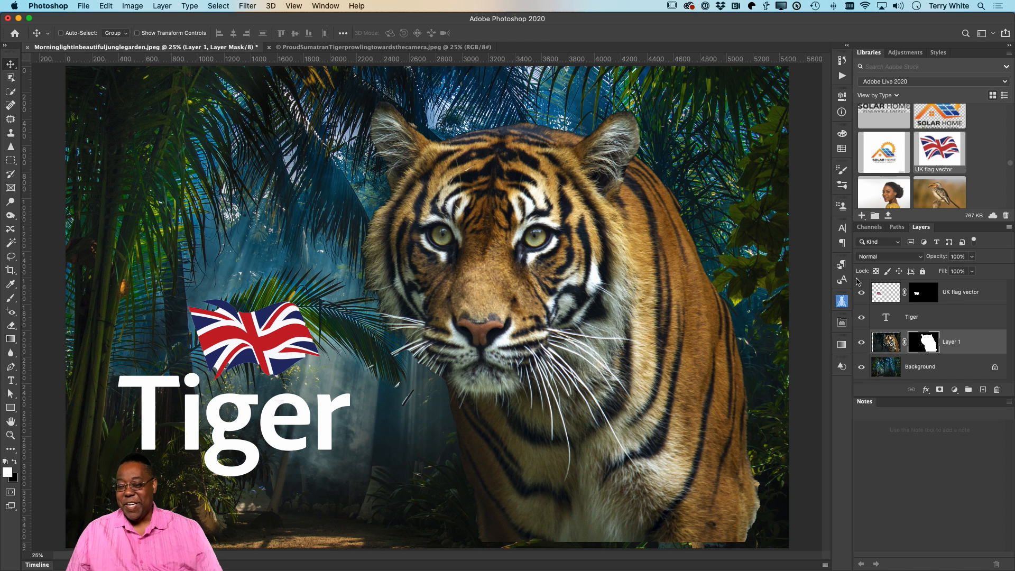
Step: Move the Tiger text layer above the UK flag vector layer and convert both together with Layer 1 into one smart object
{"action": "left_click_drag", "start_coordinate": [949, 319], "coordinate": [950, 290]}
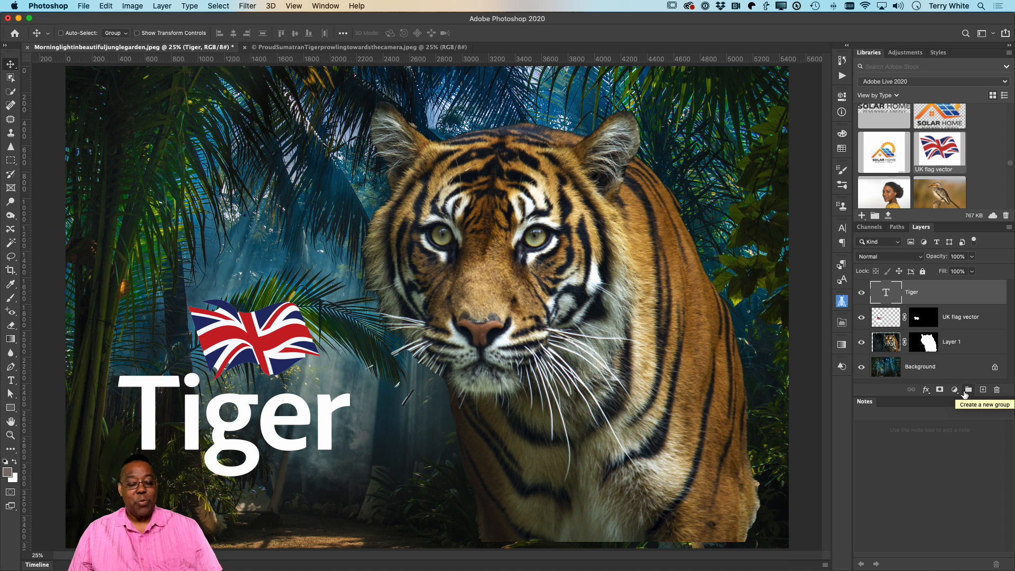
{"action": "left_click", "coordinate": [970, 344], "text": "shift"}
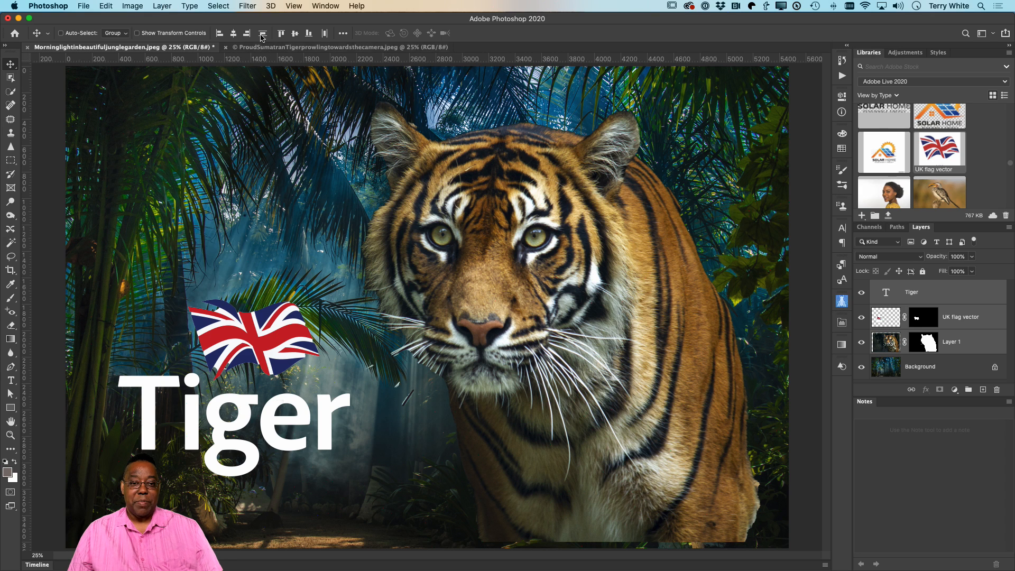
{"action": "left_click", "coordinate": [163, 6]}
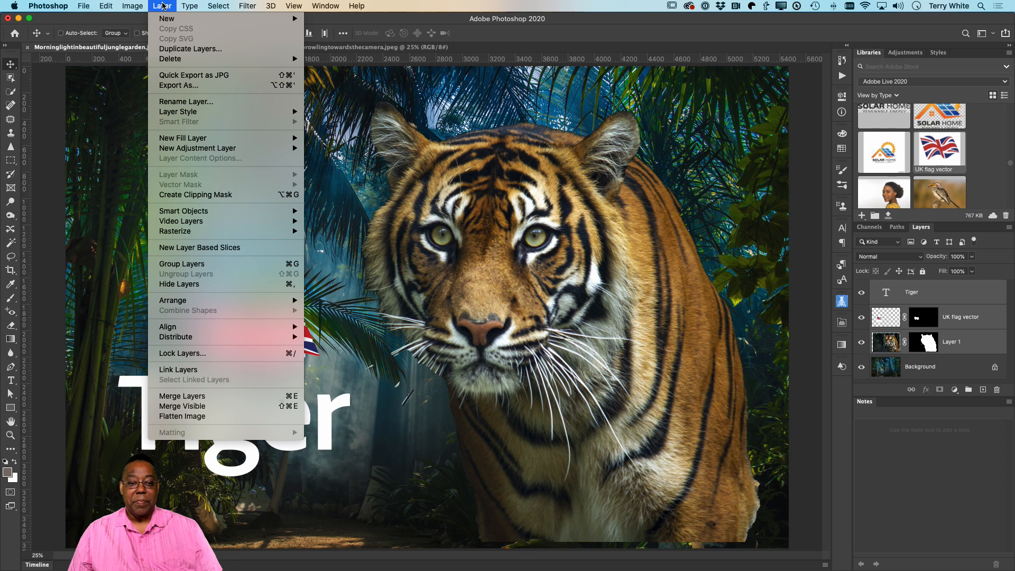
{"action": "mouse_move", "coordinate": [240, 212]}
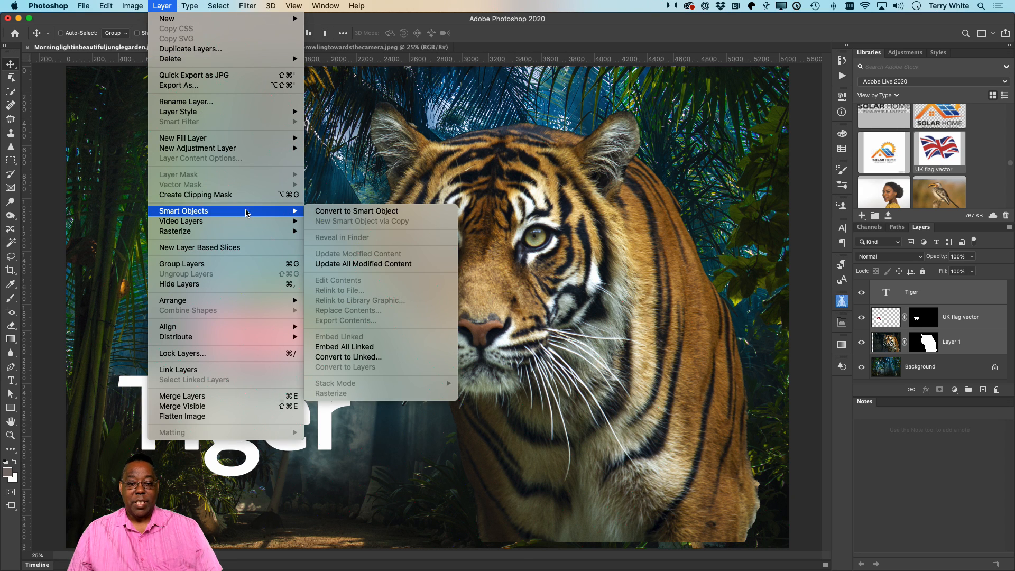
{"action": "left_click", "coordinate": [363, 213]}
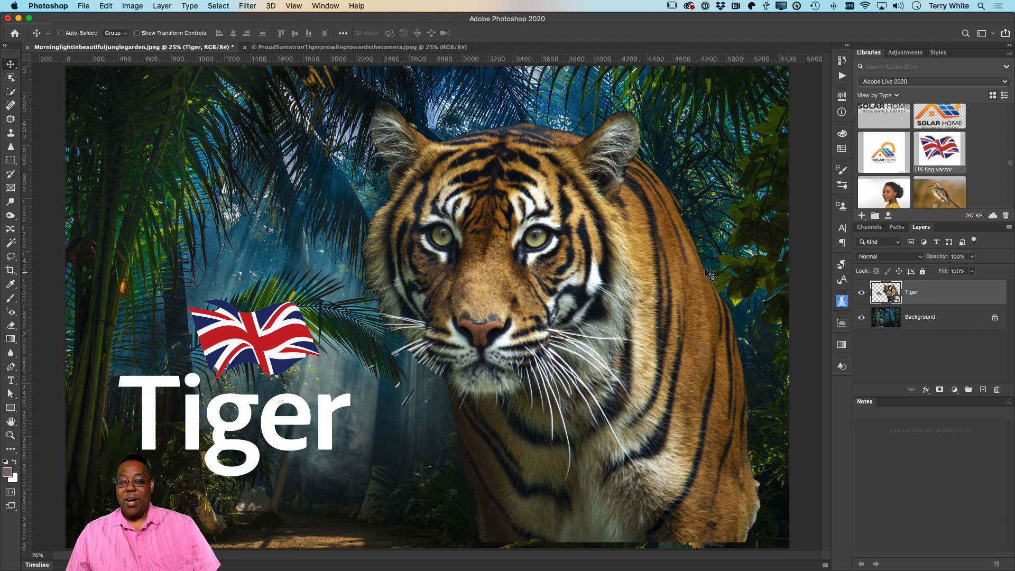
Step: Apply a Gaussian Blur with a radius of 17.6 pixels to the Tiger smart object
{"action": "left_click", "coordinate": [248, 6]}
{"action": "mouse_move", "coordinate": [277, 184]}
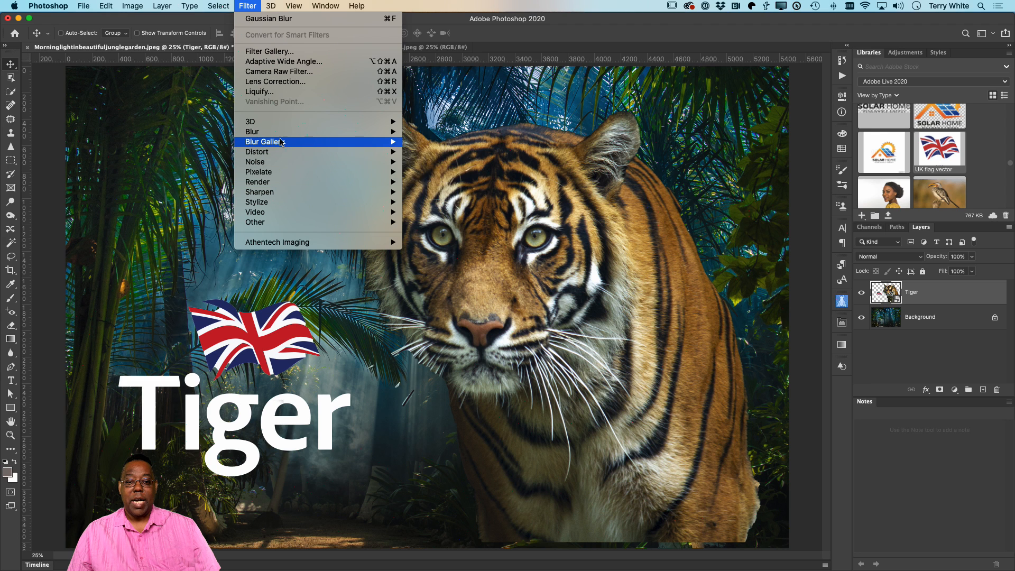
{"action": "mouse_move", "coordinate": [286, 137]}
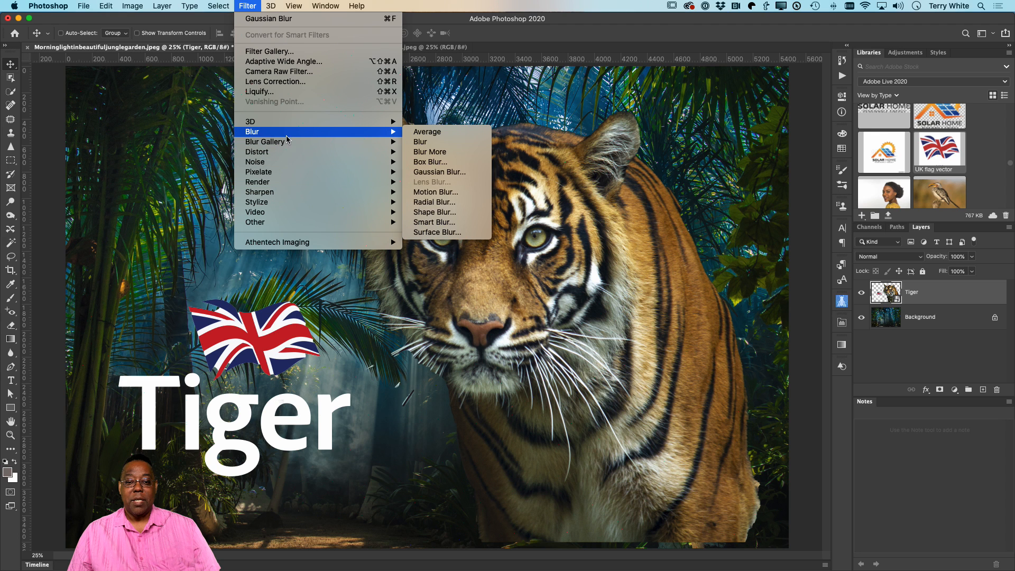
{"action": "left_click", "coordinate": [467, 173]}
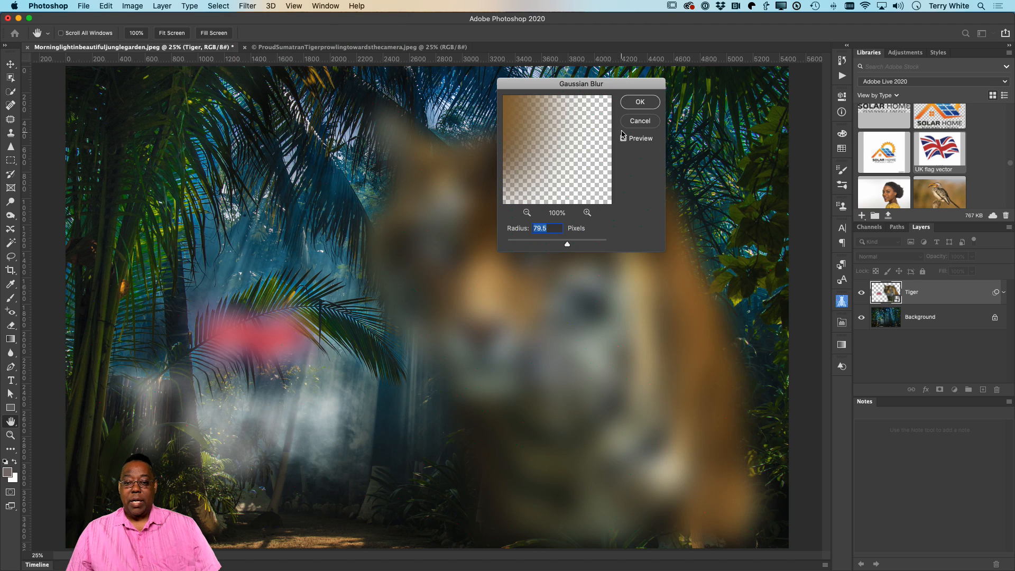
{"action": "left_click", "coordinate": [546, 241]}
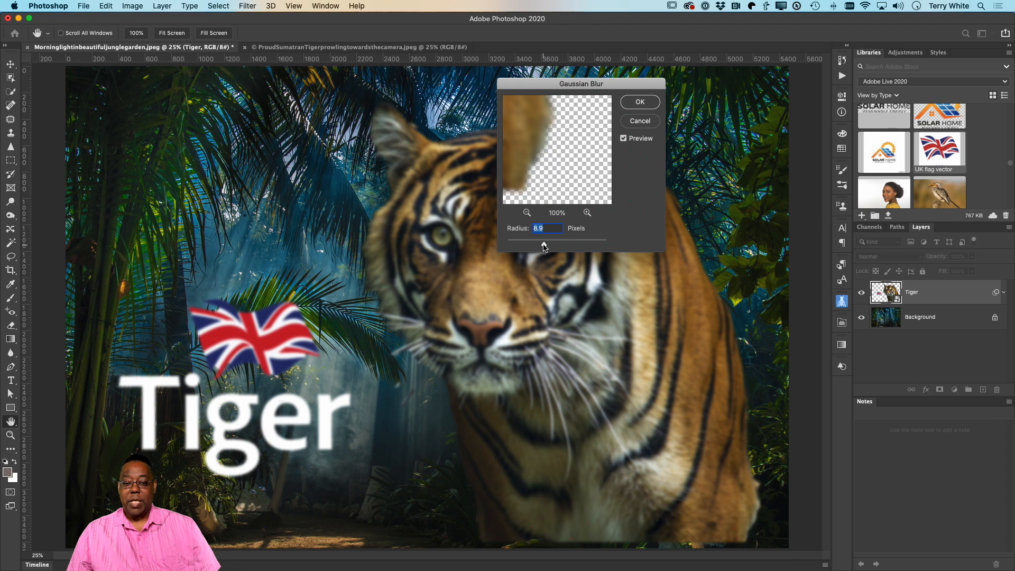
{"action": "left_click_drag", "start_coordinate": [544, 247], "coordinate": [549, 247]}
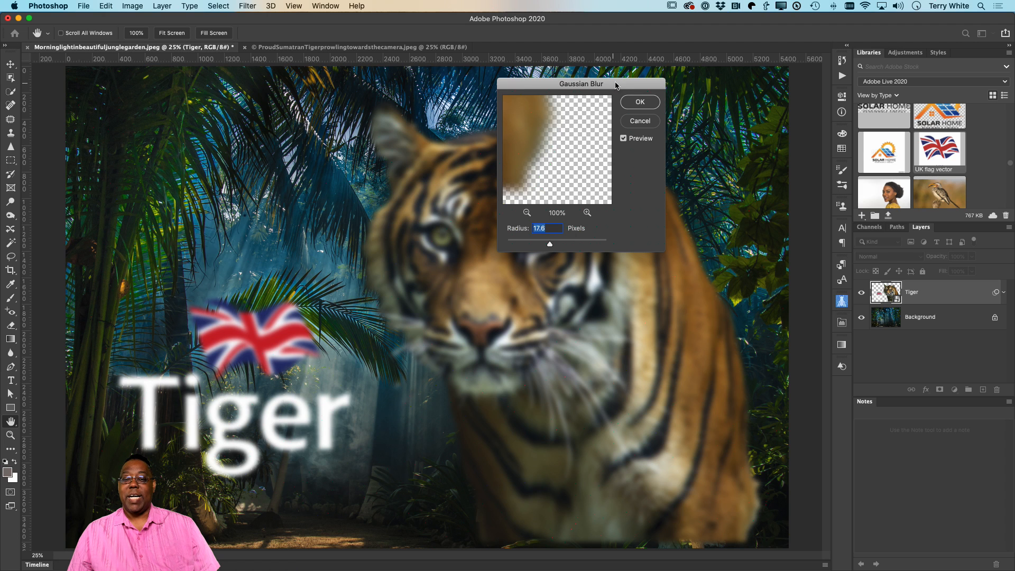
{"action": "left_click", "coordinate": [633, 108]}
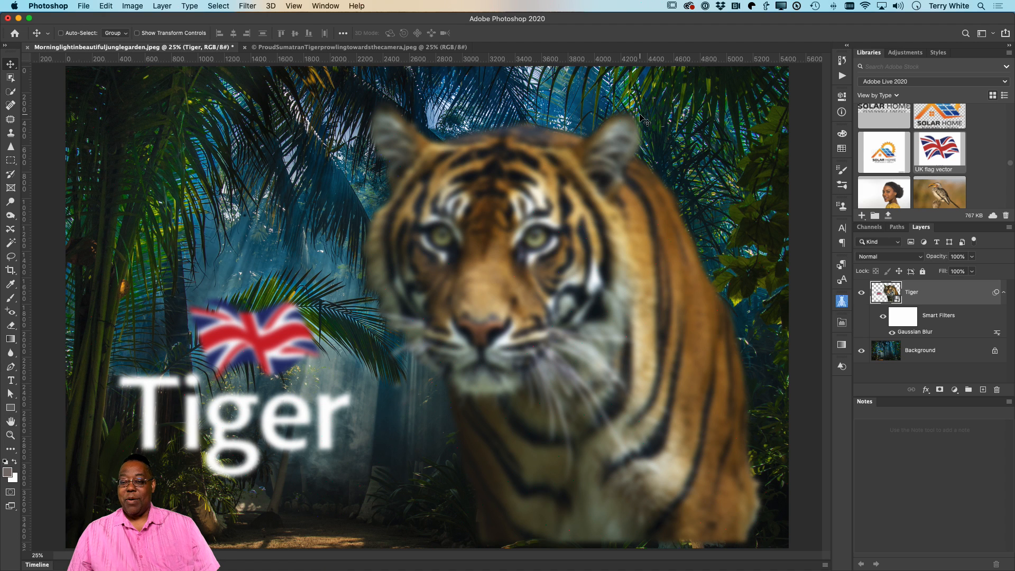
Step: Paint black on the Smart Filters mask with a 499 px Soft Round brush over the tiger's face and the flag to remove their blur
{"action": "left_click", "coordinate": [905, 324]}
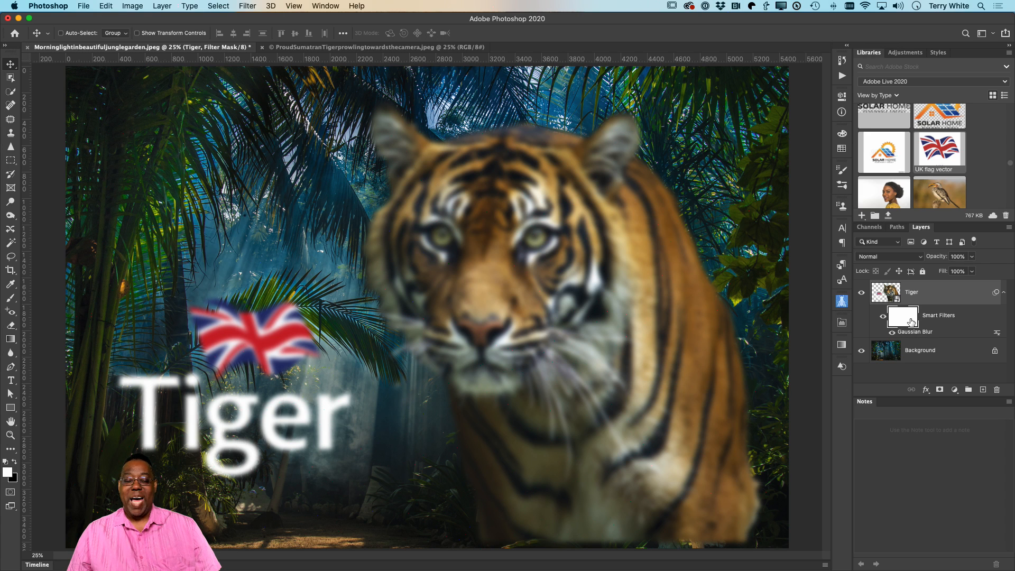
{"action": "key", "text": "b"}
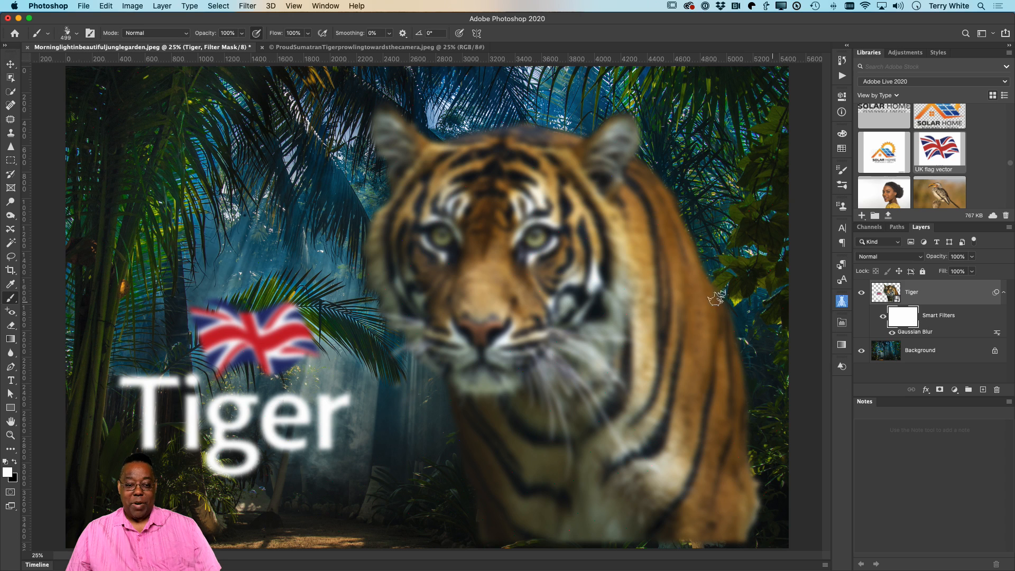
{"action": "left_click", "coordinate": [15, 460]}
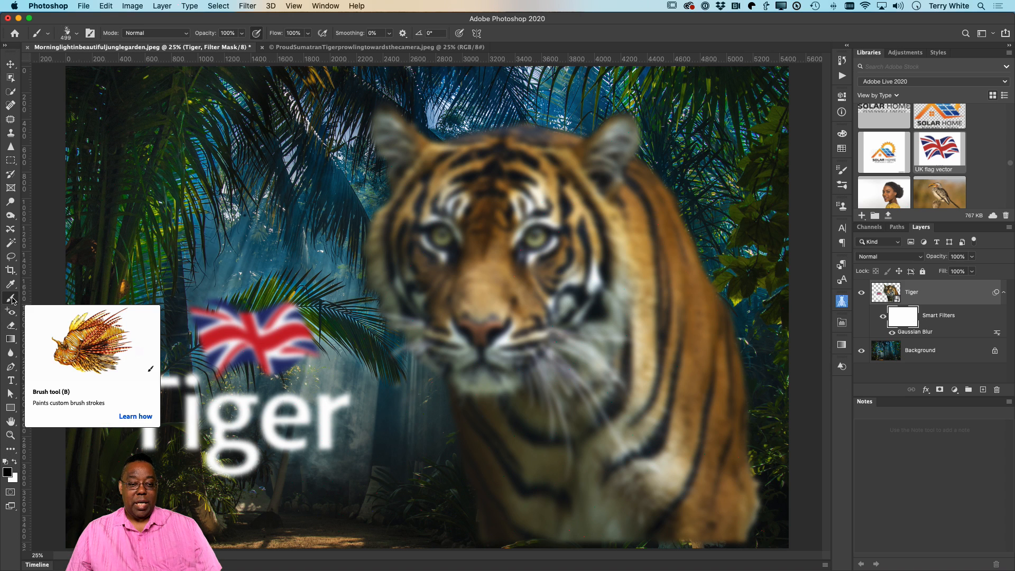
{"action": "left_click", "coordinate": [73, 36]}
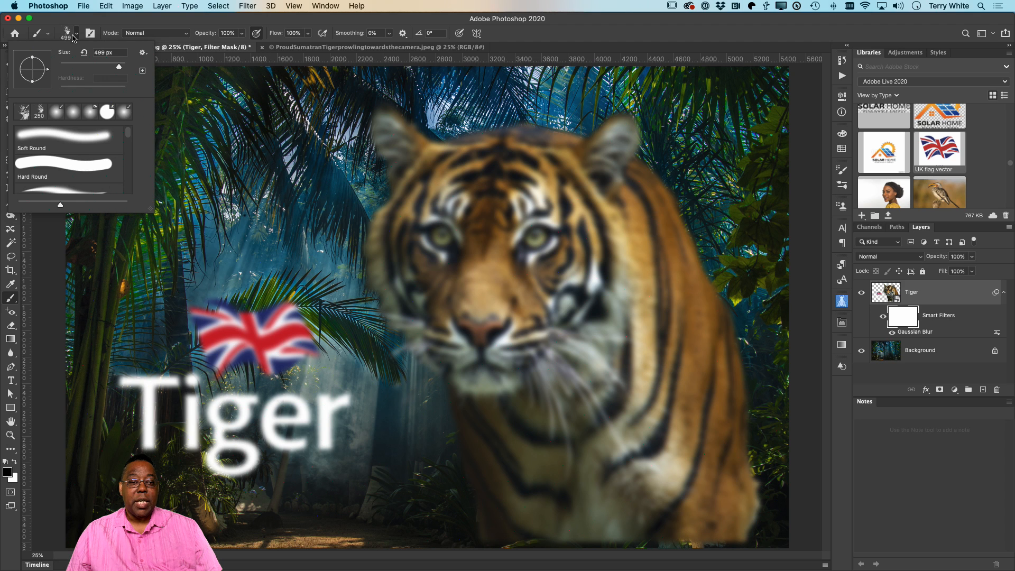
{"action": "left_click", "coordinate": [68, 128]}
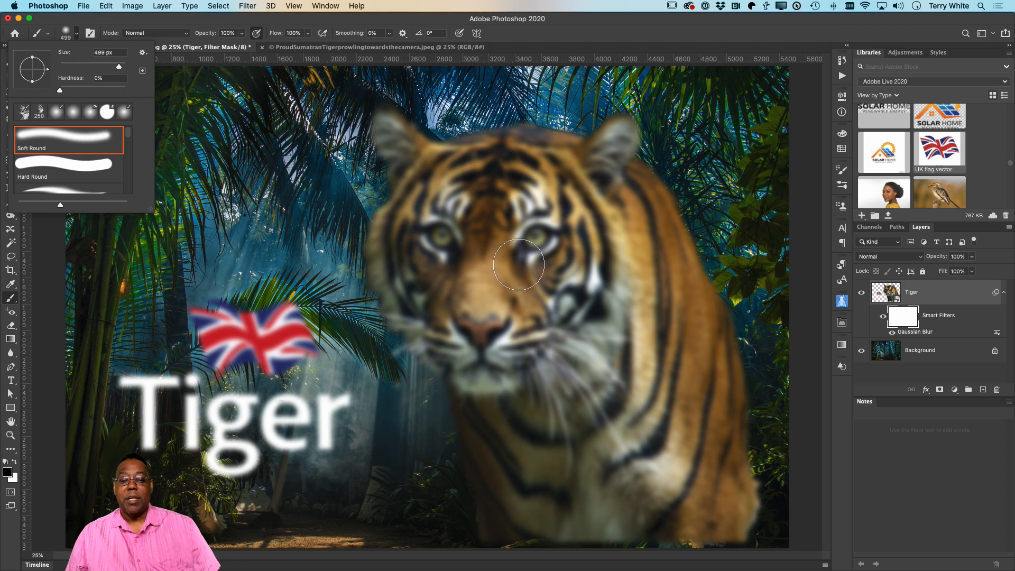
{"action": "left_click", "coordinate": [490, 238]}
{"action": "mouse_move", "coordinate": [490, 238]}
{"action": "left_mouse_down"}
{"action": "mouse_move", "coordinate": [505, 211]}
{"action": "mouse_move", "coordinate": [488, 185]}
{"action": "mouse_move", "coordinate": [435, 156]}
{"action": "mouse_move", "coordinate": [426, 186]}
{"action": "mouse_move", "coordinate": [414, 142]}
{"action": "mouse_move", "coordinate": [411, 192]}
{"action": "mouse_move", "coordinate": [481, 310]}
{"action": "mouse_move", "coordinate": [424, 311]}
{"action": "mouse_move", "coordinate": [497, 326]}
{"action": "mouse_move", "coordinate": [529, 319]}
{"action": "mouse_move", "coordinate": [522, 327]}
{"action": "mouse_move", "coordinate": [597, 269]}
{"action": "mouse_move", "coordinate": [615, 135]}
{"action": "mouse_move", "coordinate": [556, 221]}
{"action": "mouse_move", "coordinate": [482, 297]}
{"action": "mouse_move", "coordinate": [485, 351]}
{"action": "mouse_move", "coordinate": [464, 368]}
{"action": "mouse_move", "coordinate": [467, 345]}
{"action": "mouse_move", "coordinate": [578, 315]}
{"action": "mouse_move", "coordinate": [572, 363]}
{"action": "mouse_move", "coordinate": [594, 391]}
{"action": "mouse_move", "coordinate": [532, 447]}
{"action": "mouse_move", "coordinate": [492, 389]}
{"action": "mouse_move", "coordinate": [486, 437]}
{"action": "mouse_move", "coordinate": [576, 290]}
{"action": "mouse_move", "coordinate": [599, 303]}
{"action": "mouse_move", "coordinate": [613, 278]}
{"action": "mouse_move", "coordinate": [612, 300]}
{"action": "mouse_move", "coordinate": [445, 209]}
{"action": "mouse_move", "coordinate": [416, 215]}
{"action": "mouse_move", "coordinate": [391, 252]}
{"action": "mouse_move", "coordinate": [394, 170]}
{"action": "mouse_move", "coordinate": [406, 150]}
{"action": "mouse_move", "coordinate": [608, 190]}
{"action": "mouse_move", "coordinate": [505, 141]}
{"action": "mouse_move", "coordinate": [478, 146]}
{"action": "mouse_move", "coordinate": [518, 127]}
{"action": "mouse_move", "coordinate": [629, 155]}
{"action": "mouse_move", "coordinate": [520, 271]}
{"action": "mouse_move", "coordinate": [521, 347]}
{"action": "left_mouse_up"}
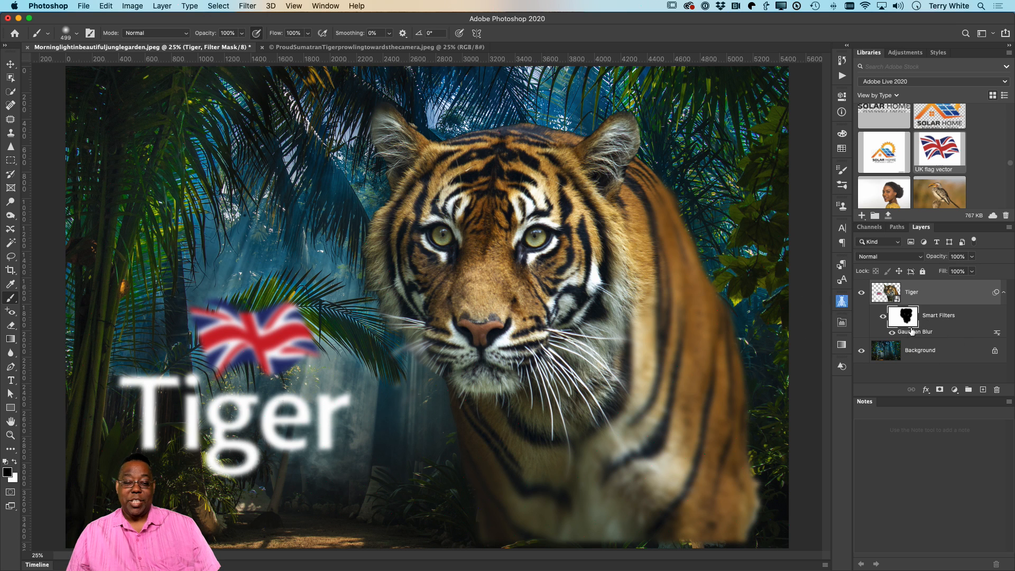
{"action": "mouse_move", "coordinate": [280, 331]}
{"action": "left_mouse_down"}
{"action": "mouse_move", "coordinate": [264, 341]}
{"action": "mouse_move", "coordinate": [281, 322]}
{"action": "mouse_move", "coordinate": [287, 345]}
{"action": "mouse_move", "coordinate": [228, 357]}
{"action": "mouse_move", "coordinate": [318, 360]}
{"action": "mouse_move", "coordinate": [222, 343]}
{"action": "mouse_move", "coordinate": [270, 319]}
{"action": "left_mouse_up"}
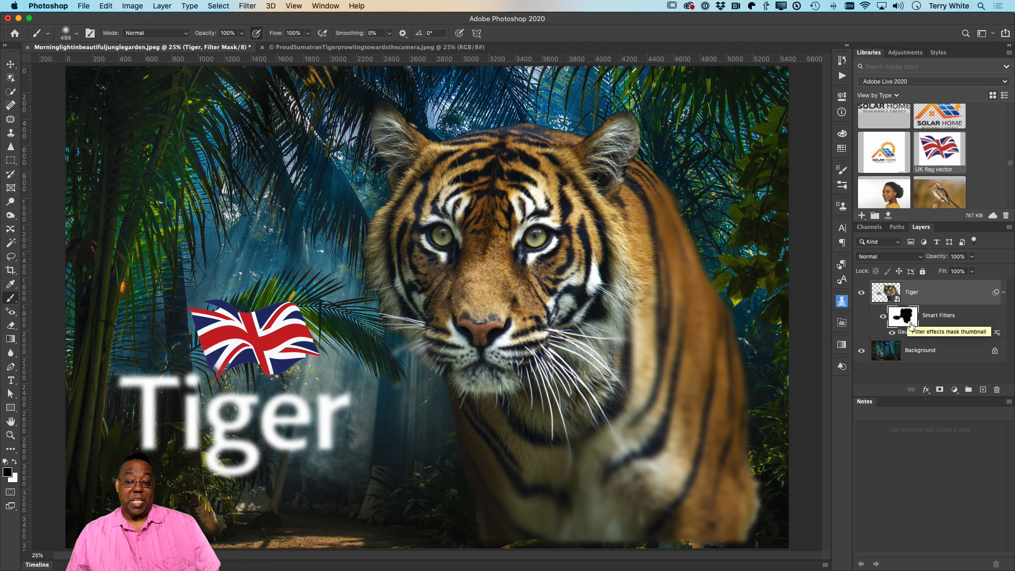
Step: Apply a Camera Raw Filter to the Tiger smart object with Saturation at +58 and Exposure raised slightly
{"action": "left_click_drag", "start_coordinate": [909, 322], "coordinate": [888, 297]}
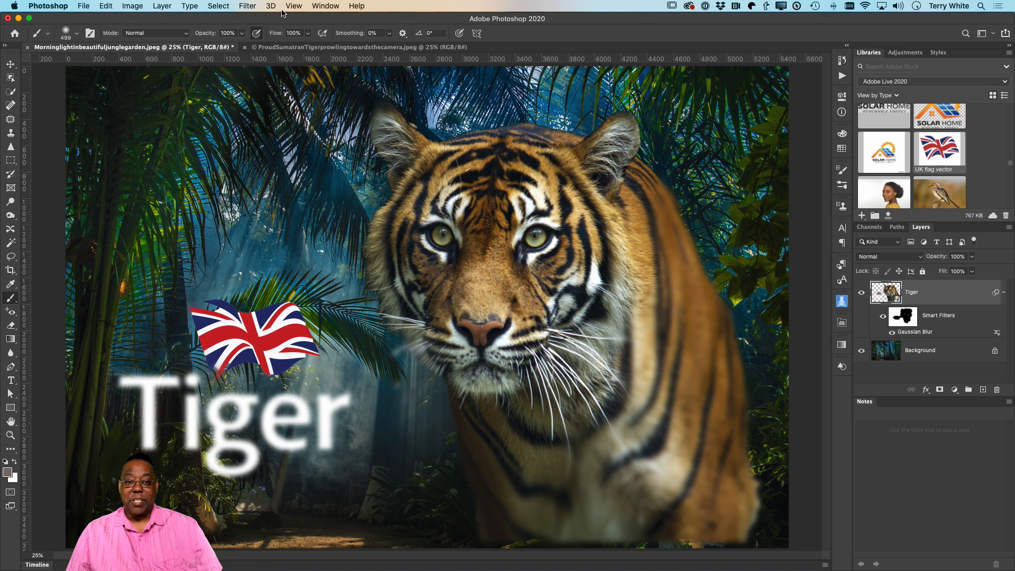
{"action": "left_click", "coordinate": [240, 5]}
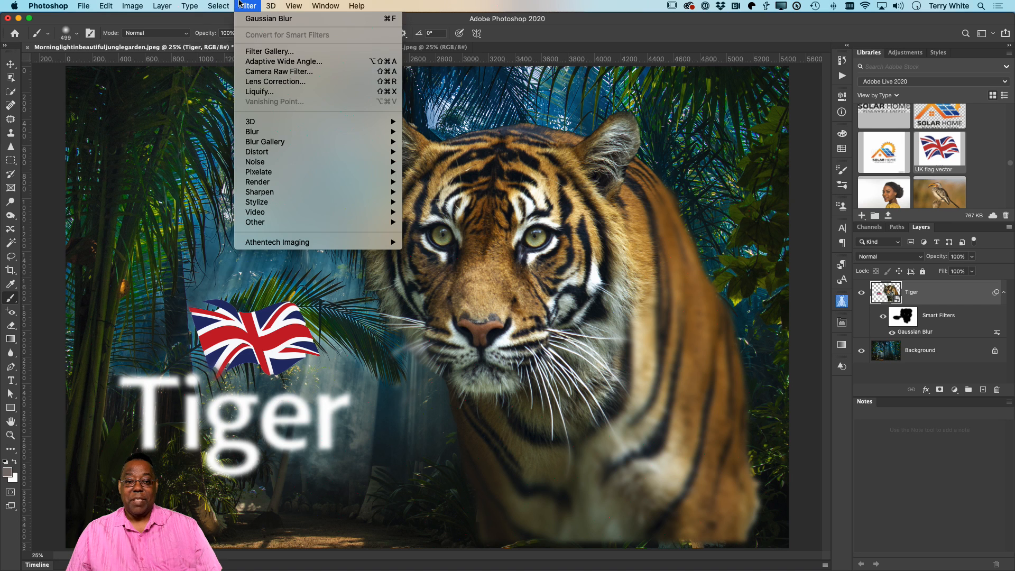
{"action": "left_click", "coordinate": [279, 77]}
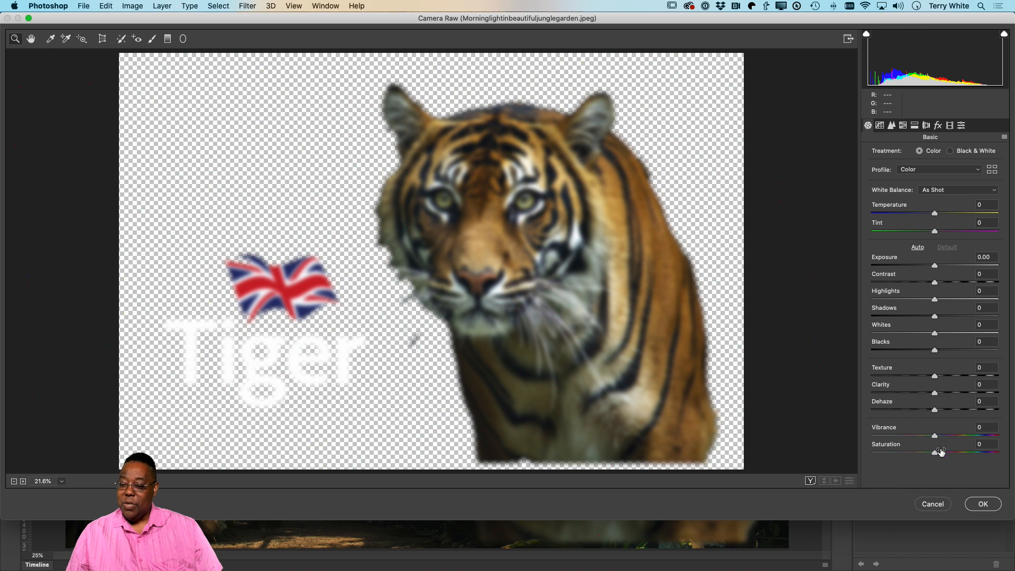
{"action": "left_click_drag", "start_coordinate": [937, 453], "coordinate": [972, 453]}
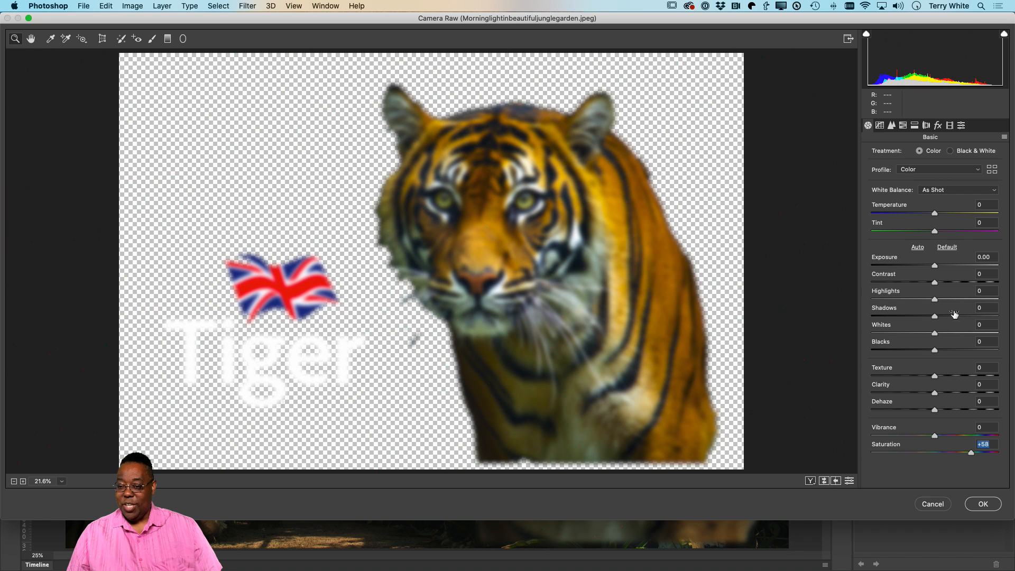
{"action": "left_click_drag", "start_coordinate": [936, 267], "coordinate": [942, 269]}
{"action": "left_click", "coordinate": [982, 504]}
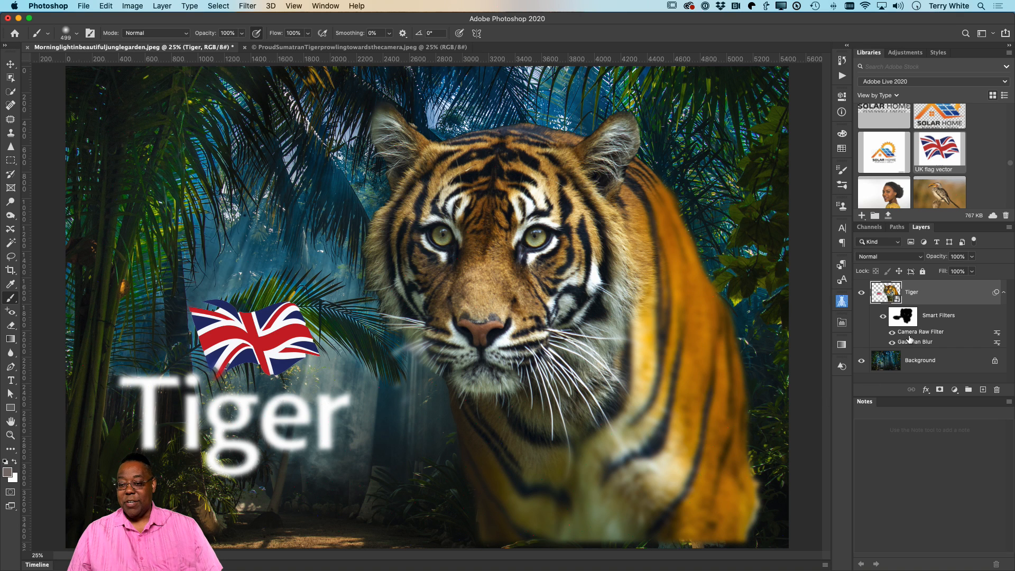
Step: Replace the text inside the Tiger smart object with "Jungle" and save the edited contents back to the jungle composite
{"action": "double_click", "coordinate": [893, 296]}
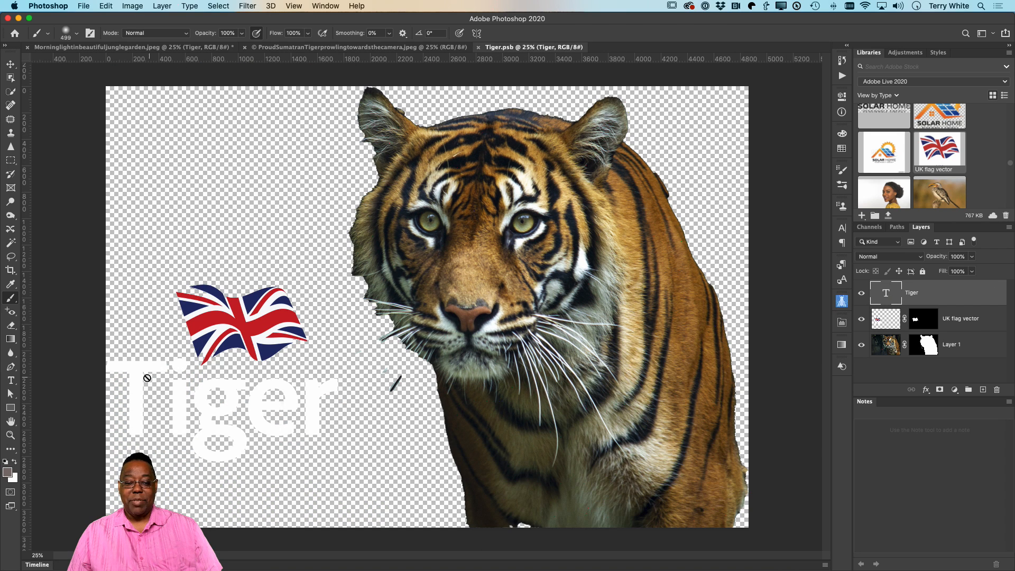
{"action": "key", "text": "t"}
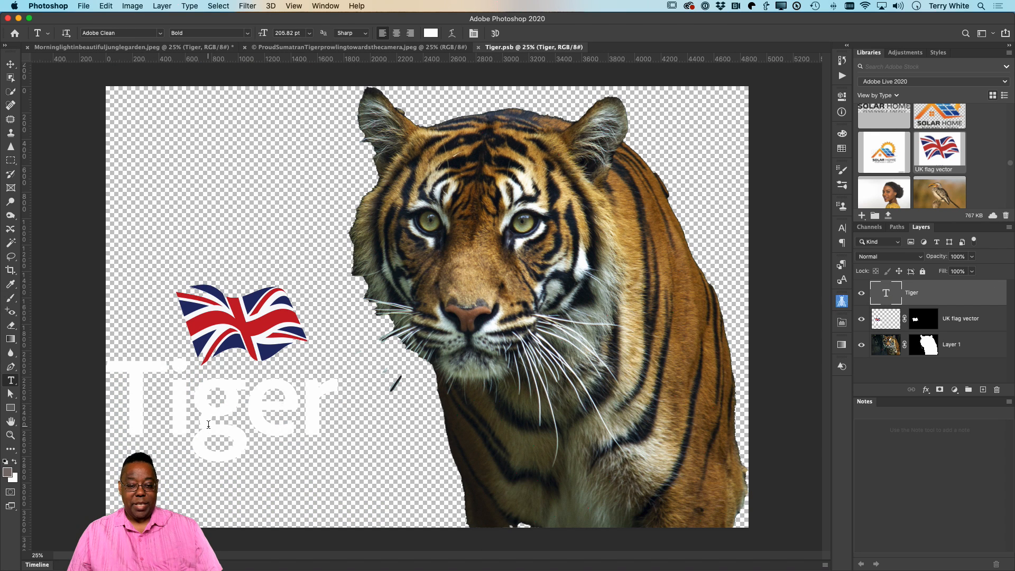
{"action": "left_click", "coordinate": [328, 457]}
{"action": "key", "text": "super+a"}
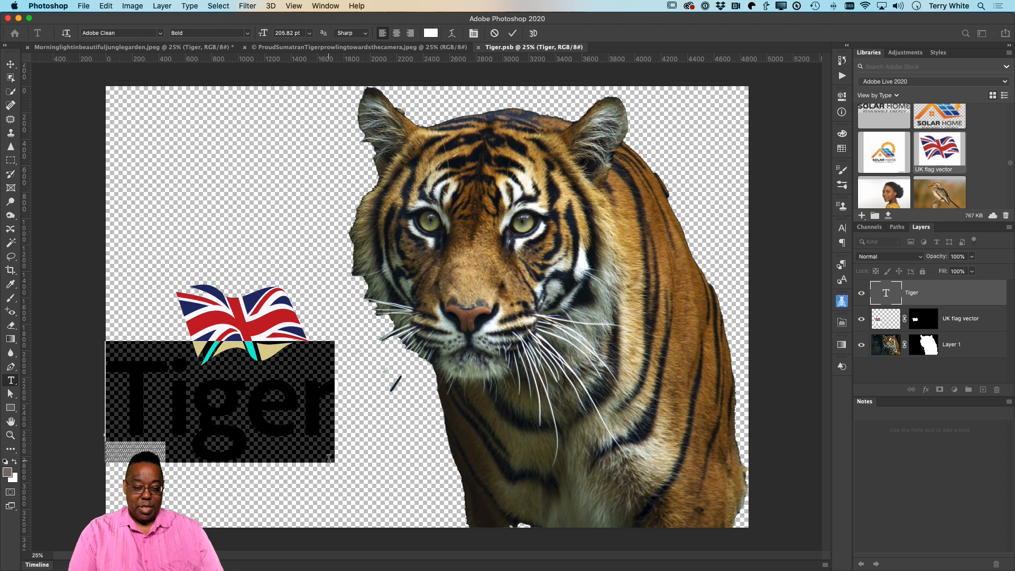
{"action": "type", "text": "Jungle"}
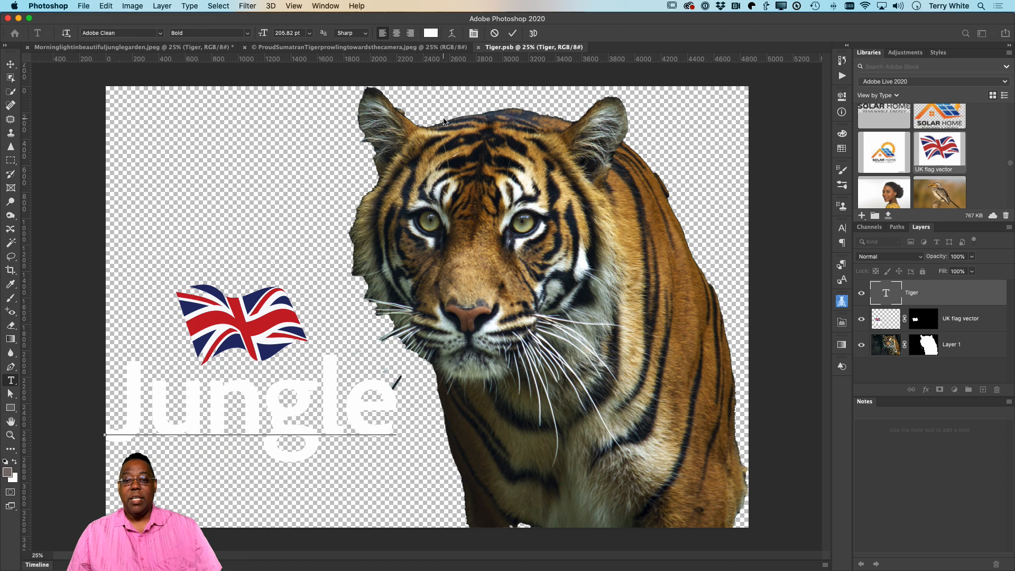
{"action": "left_click", "coordinate": [512, 34]}
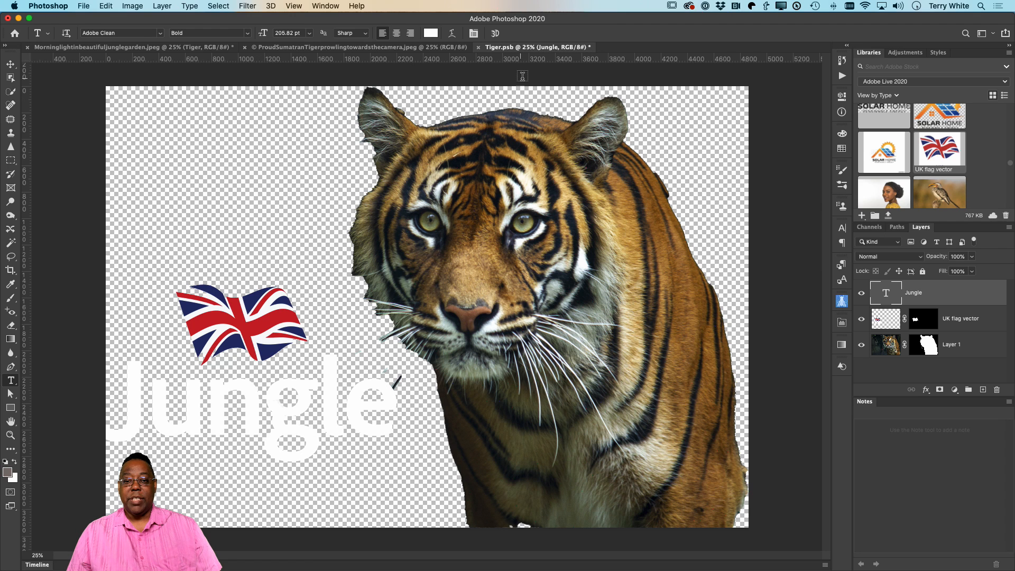
{"action": "left_click", "coordinate": [478, 48]}
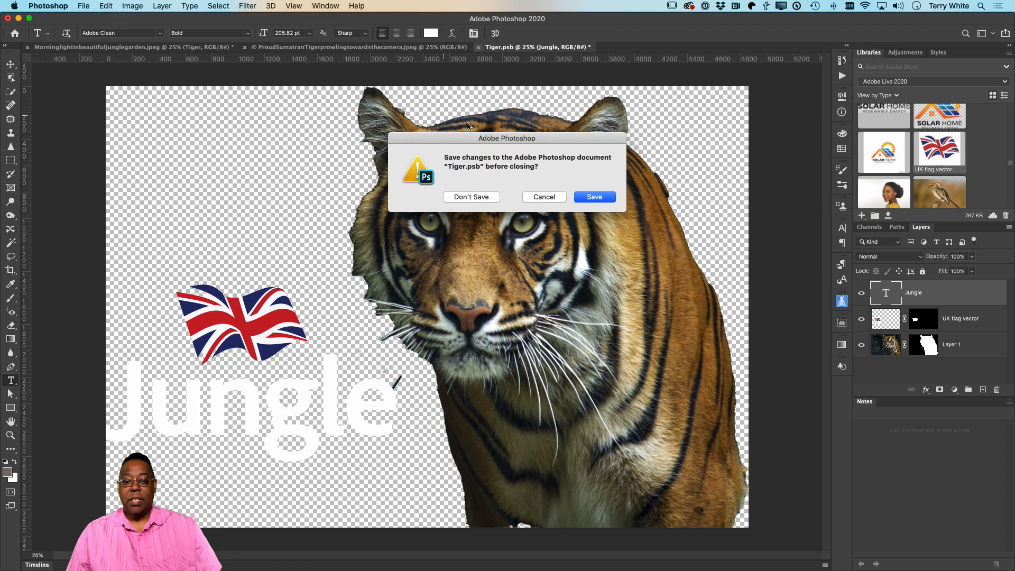
{"action": "left_click", "coordinate": [600, 199]}
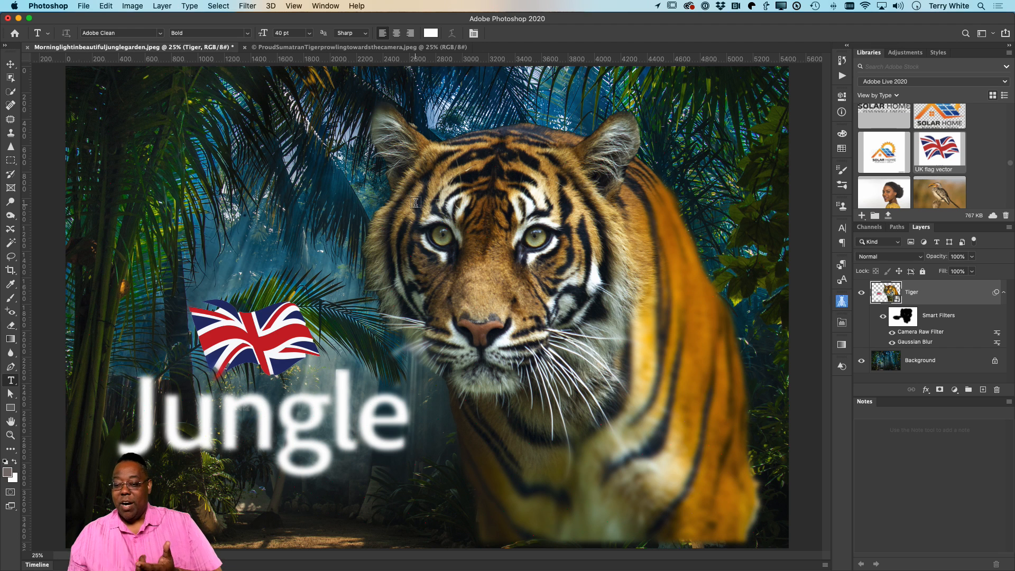
Step: Turn off the Gaussian Blur smart filter on the Tiger smart object
{"action": "left_click", "coordinate": [892, 343]}
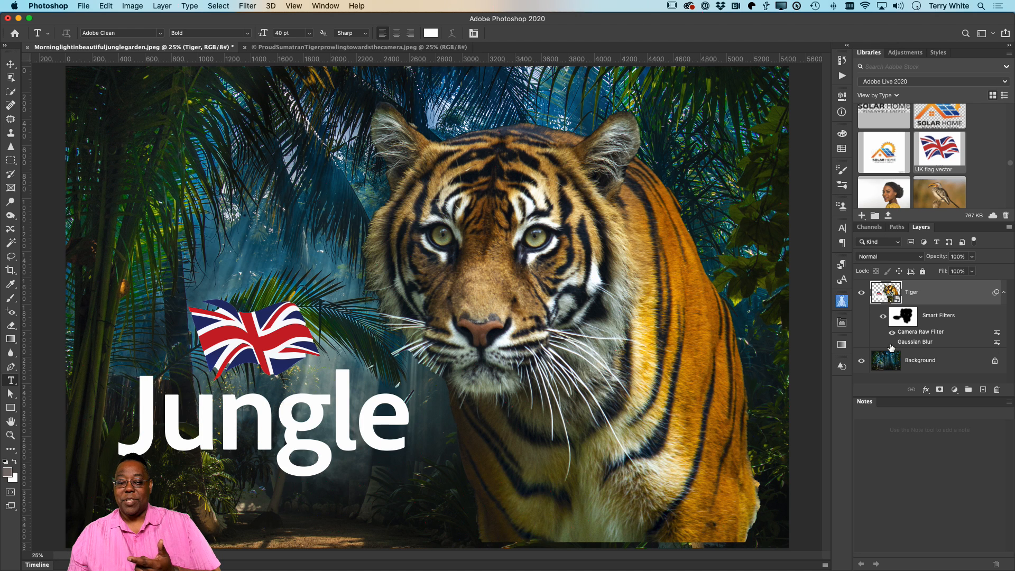